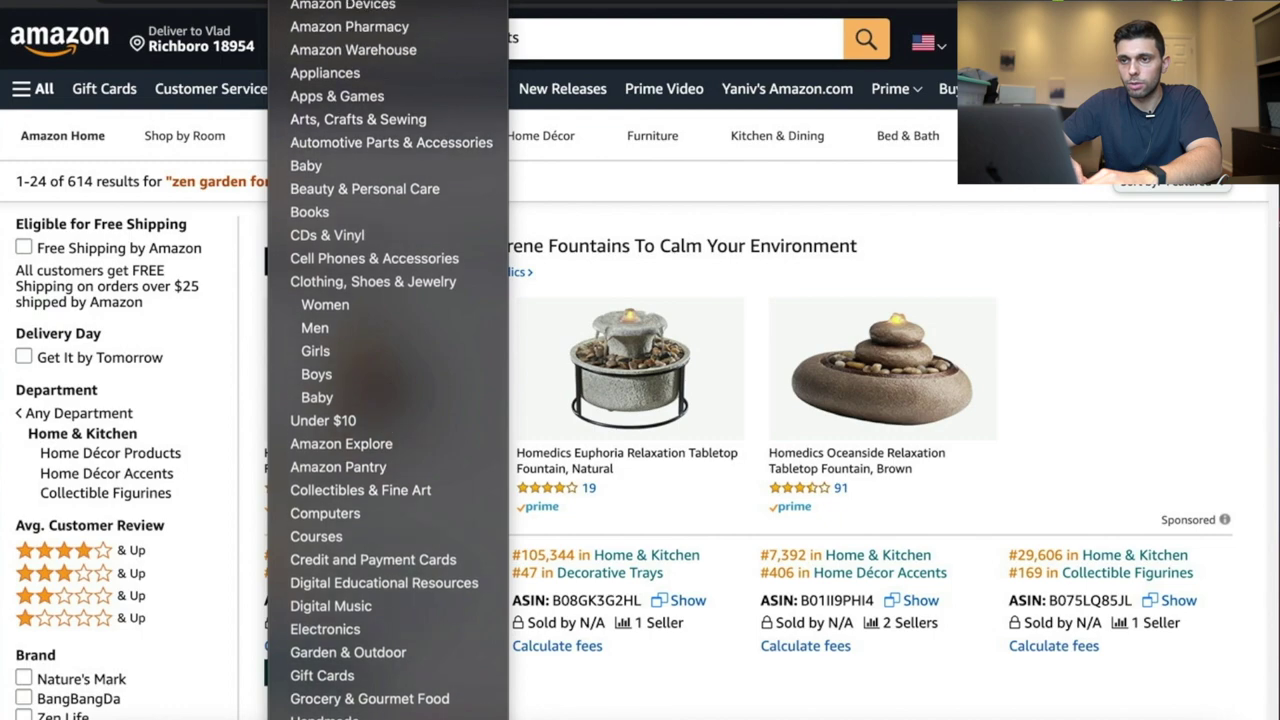
Search Amazon for "meditation gifts" in all departments and look through the results for product ideas
left_click(862, 40)
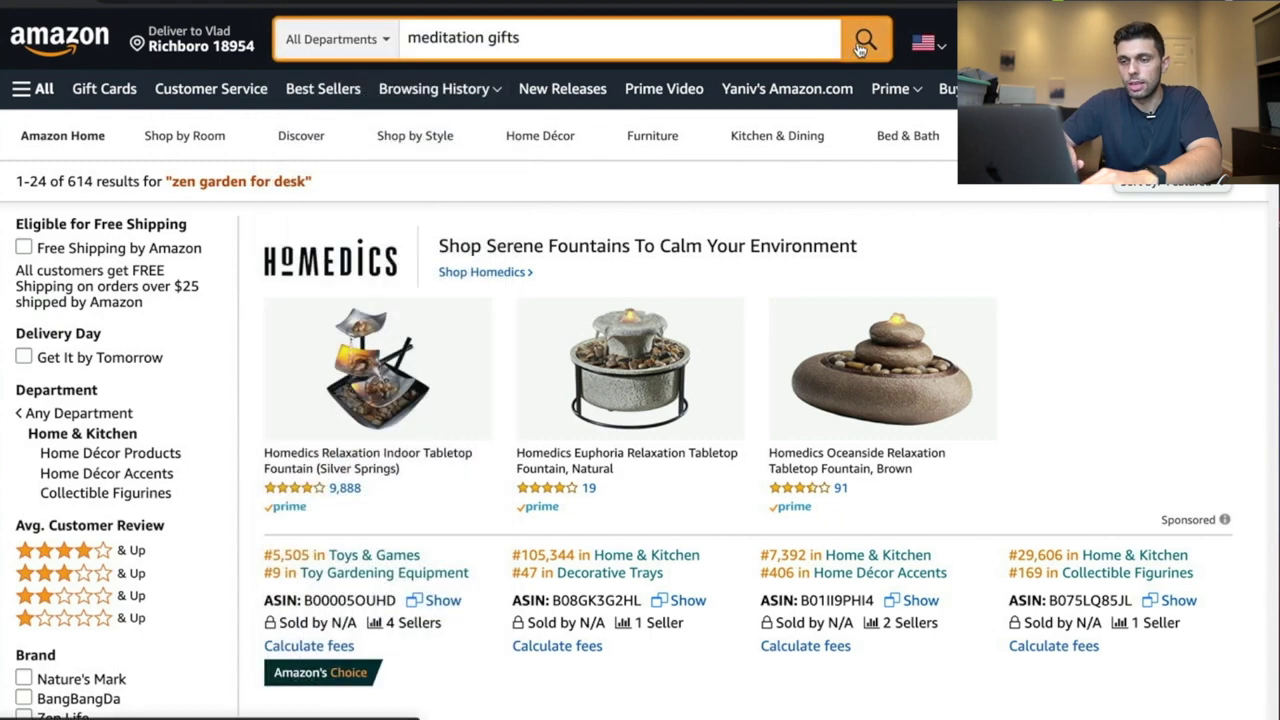
scroll(667, 352, "down", 1)
scroll(667, 352, "down", 8)
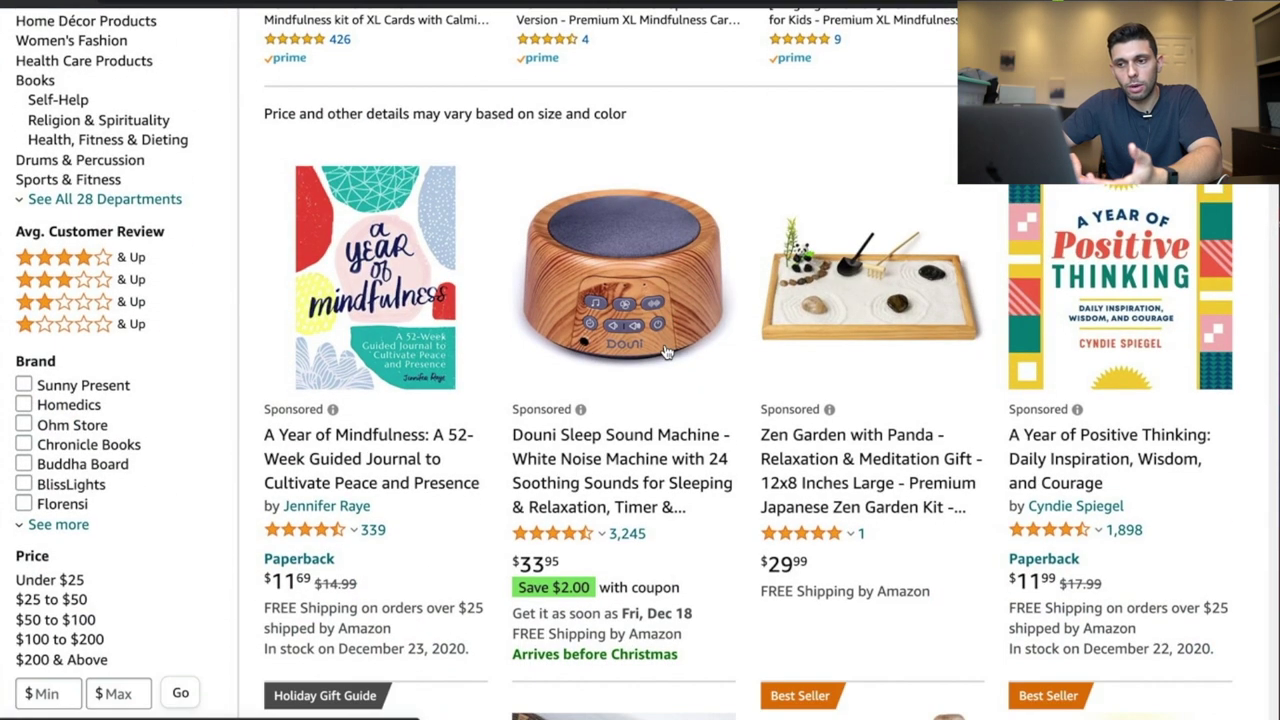
scroll(667, 350, "down", 10)
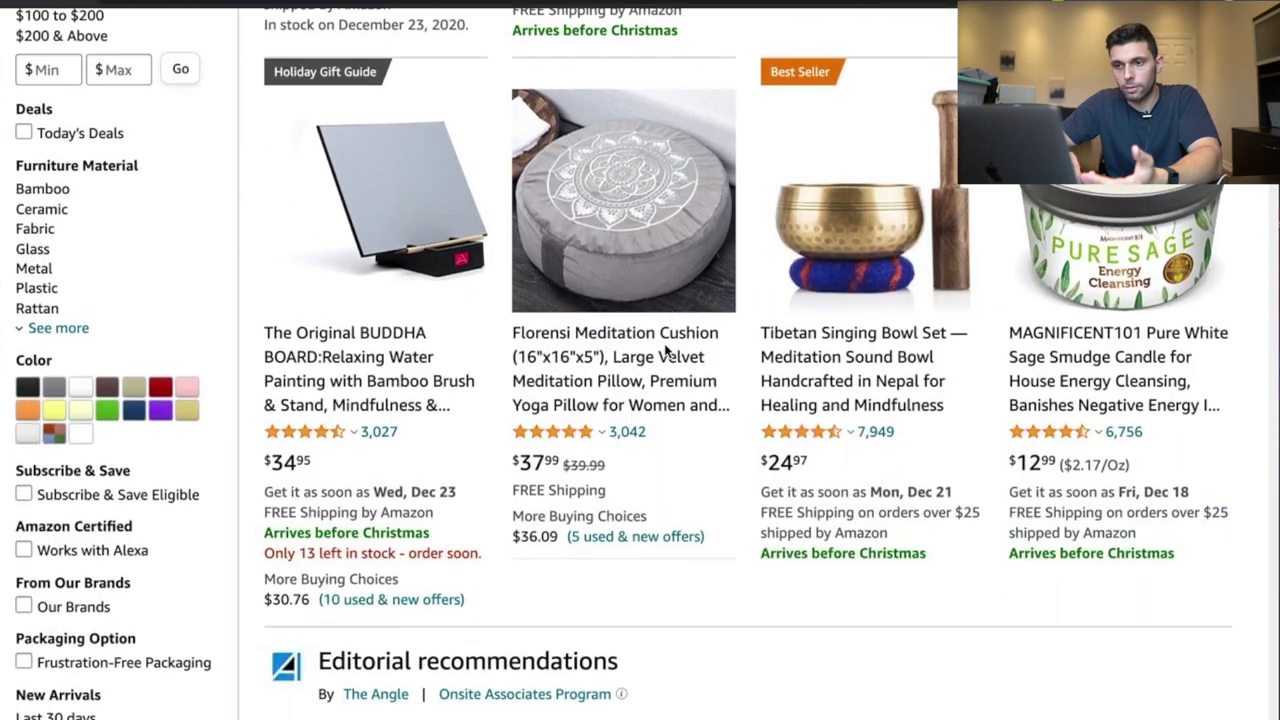
scroll(667, 352, "down", 1)
scroll(650, 300, "up", 6)
scroll(643, 502, "down", 5)
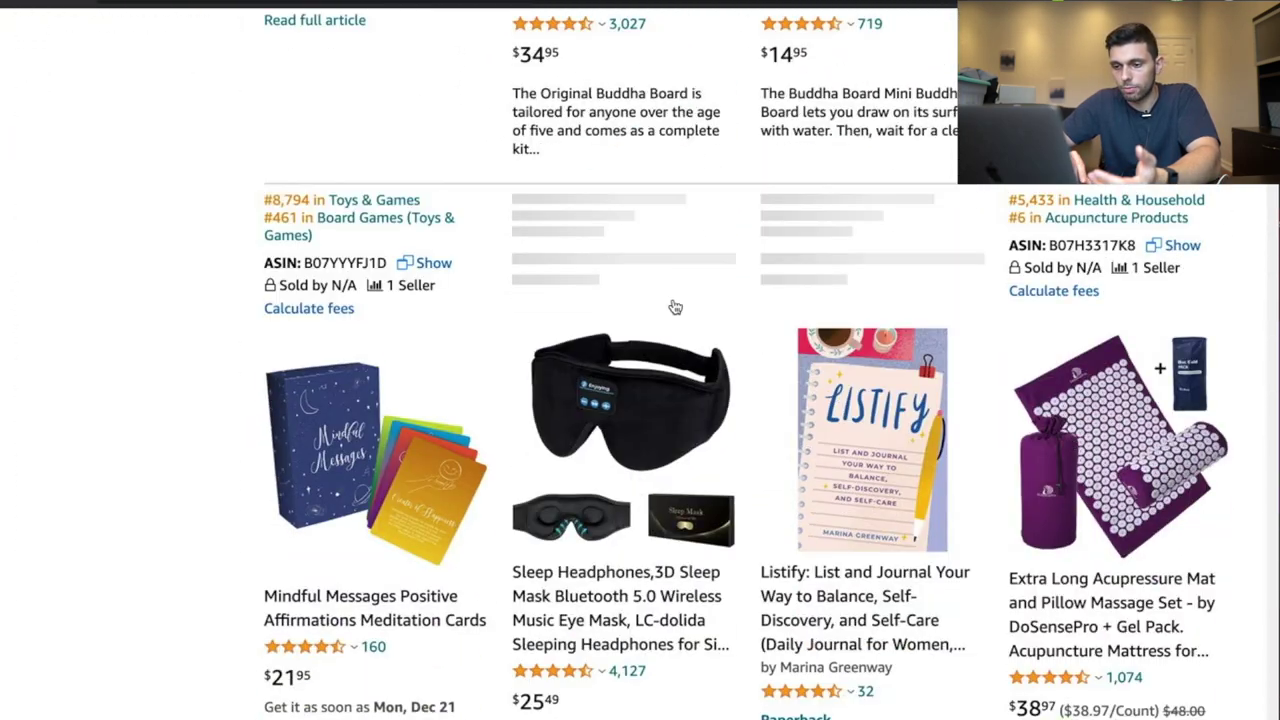
scroll(643, 505, "down", 2)
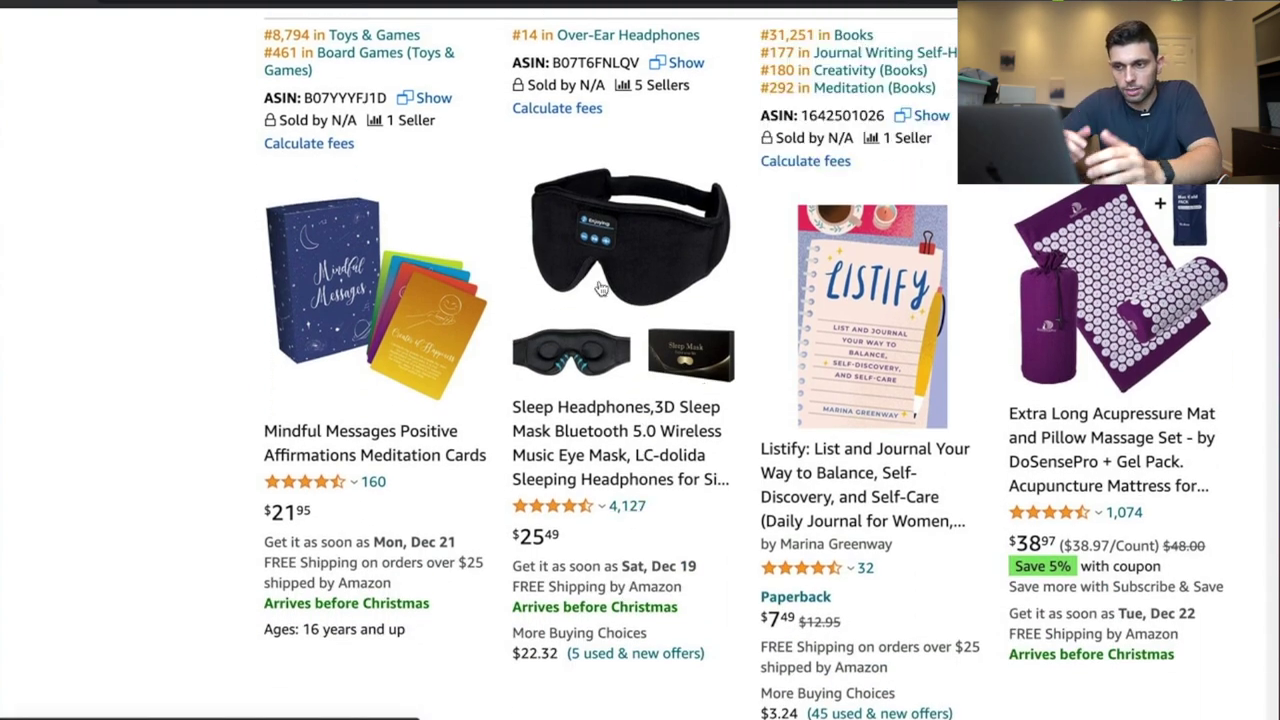
scroll(600, 289, "down", 5)
scroll(600, 289, "down", 10)
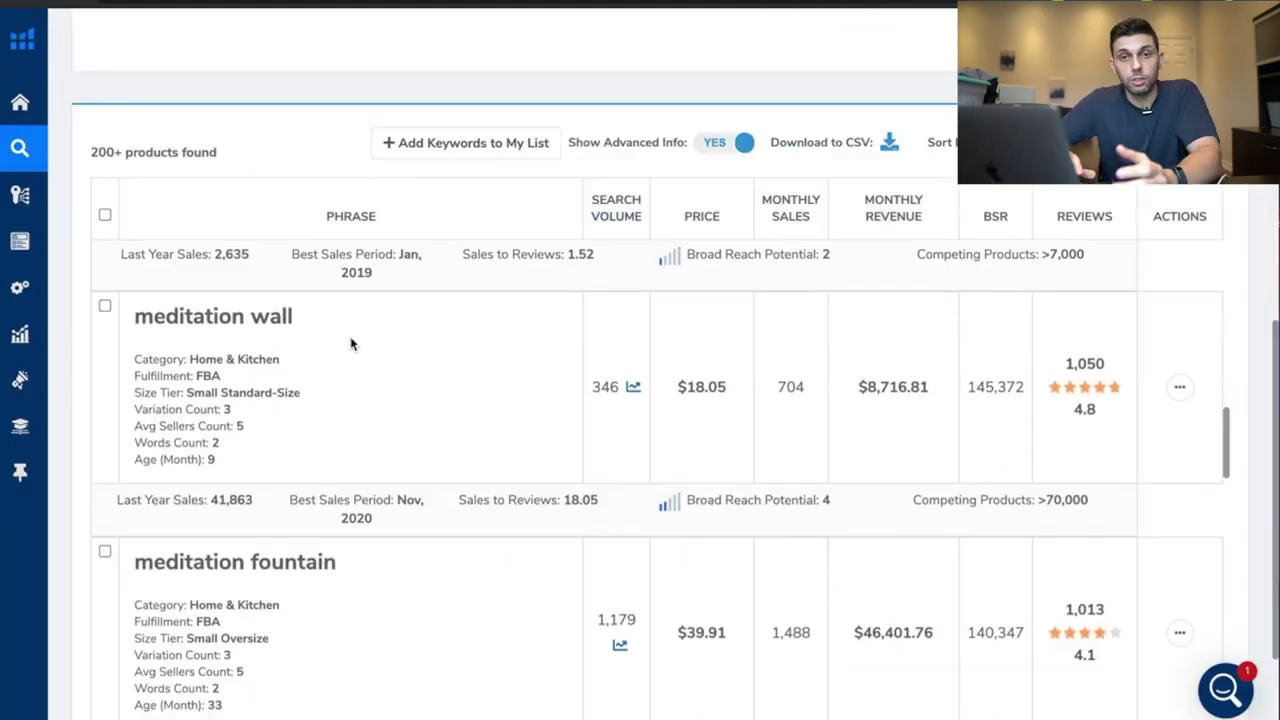
Switch to the product research tool and review the meditation keyword phrases, including meditation fountain and meditation buddha
scroll(350, 344, "down", 3)
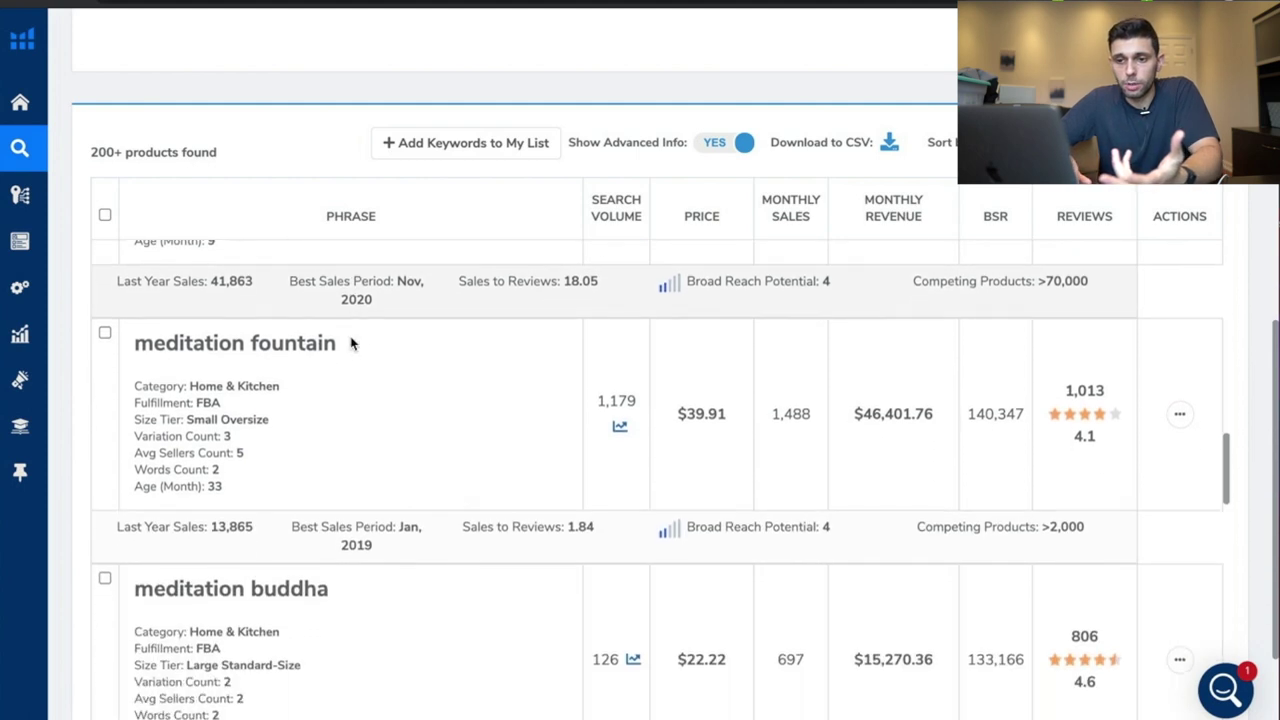
left_click_drag(357, 347, 159, 347)
left_click(143, 344)
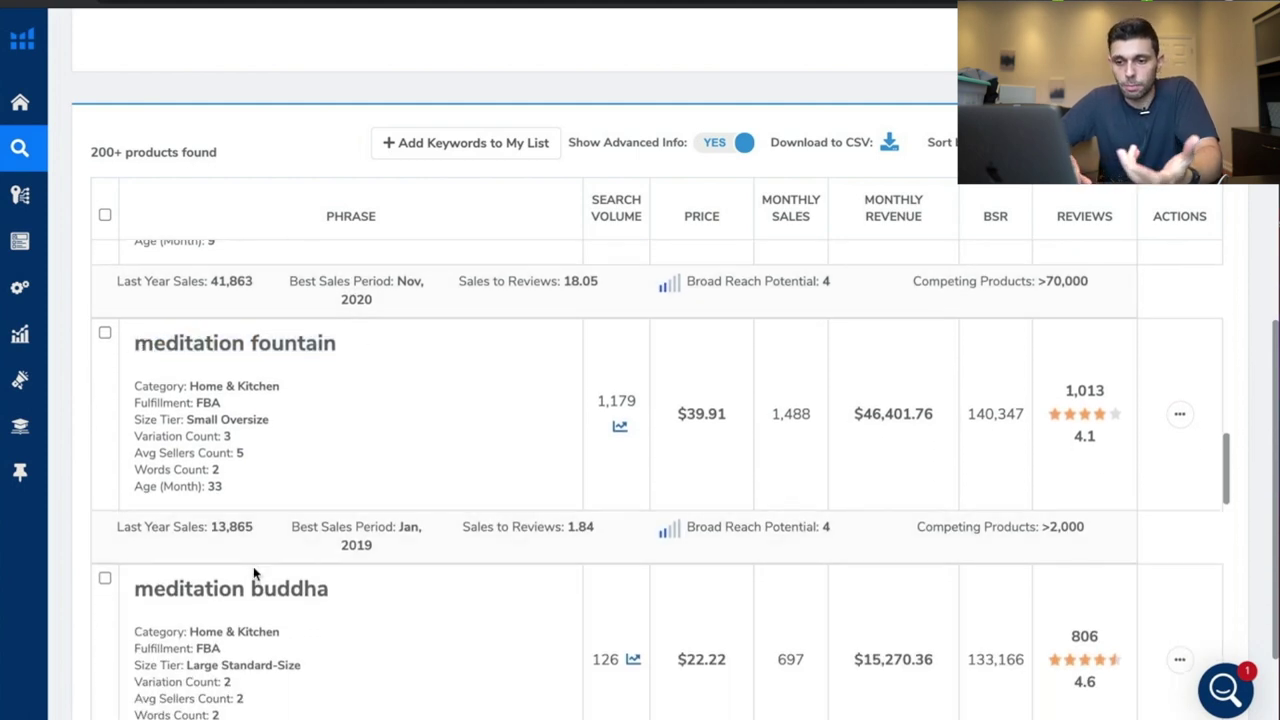
scroll(253, 566, "down", 4)
scroll(294, 457, "down", 3)
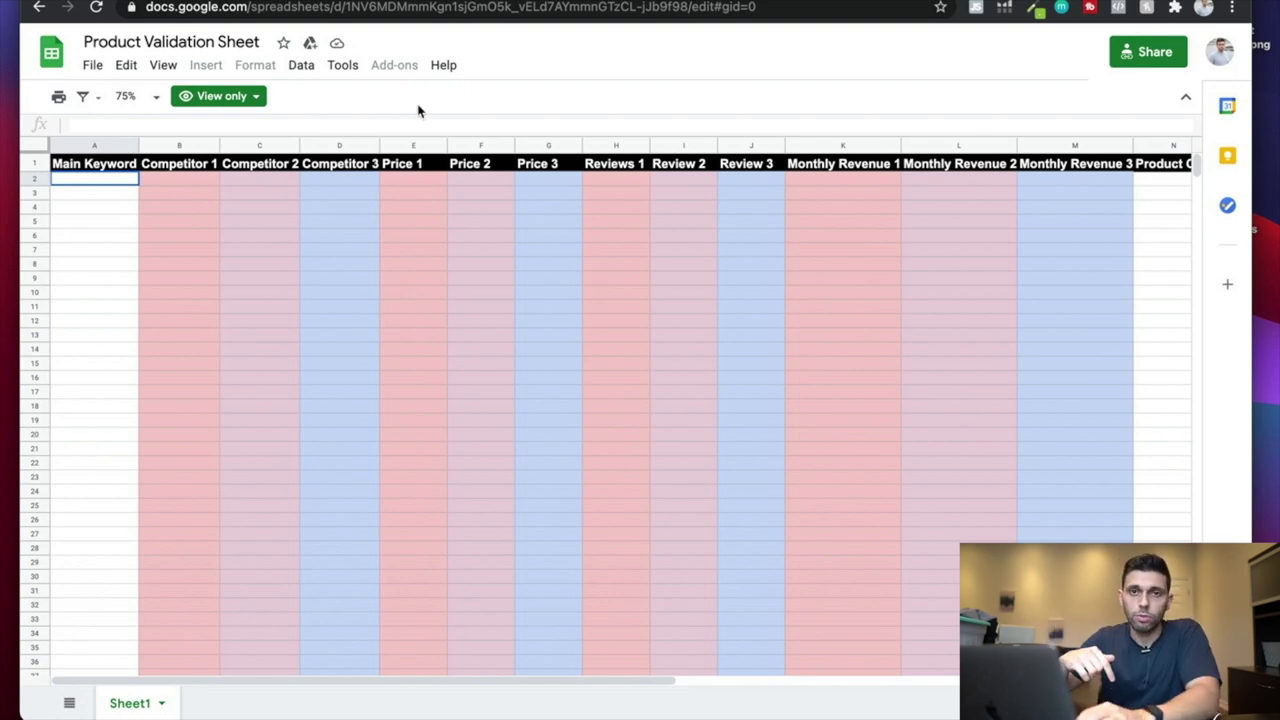
Make a copy of the Product Validation Sheet in My Drive and set the copy's zoom to 75%
left_click(93, 70)
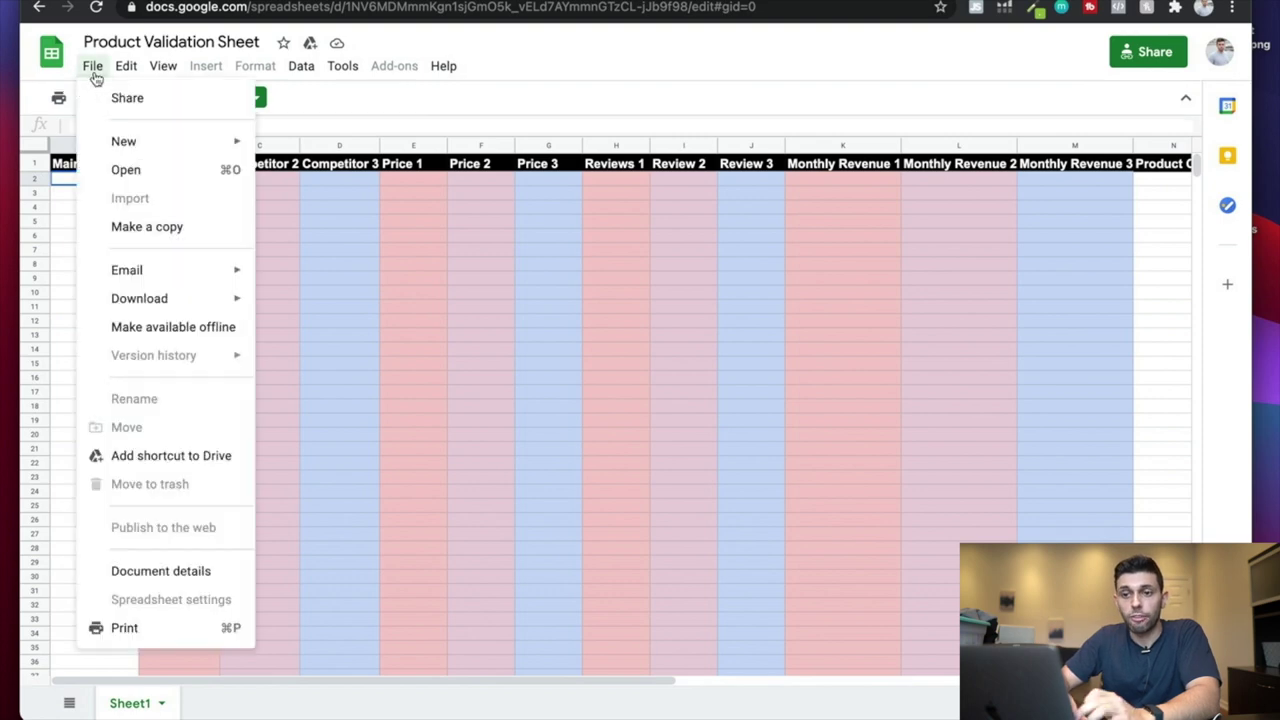
left_click(150, 227)
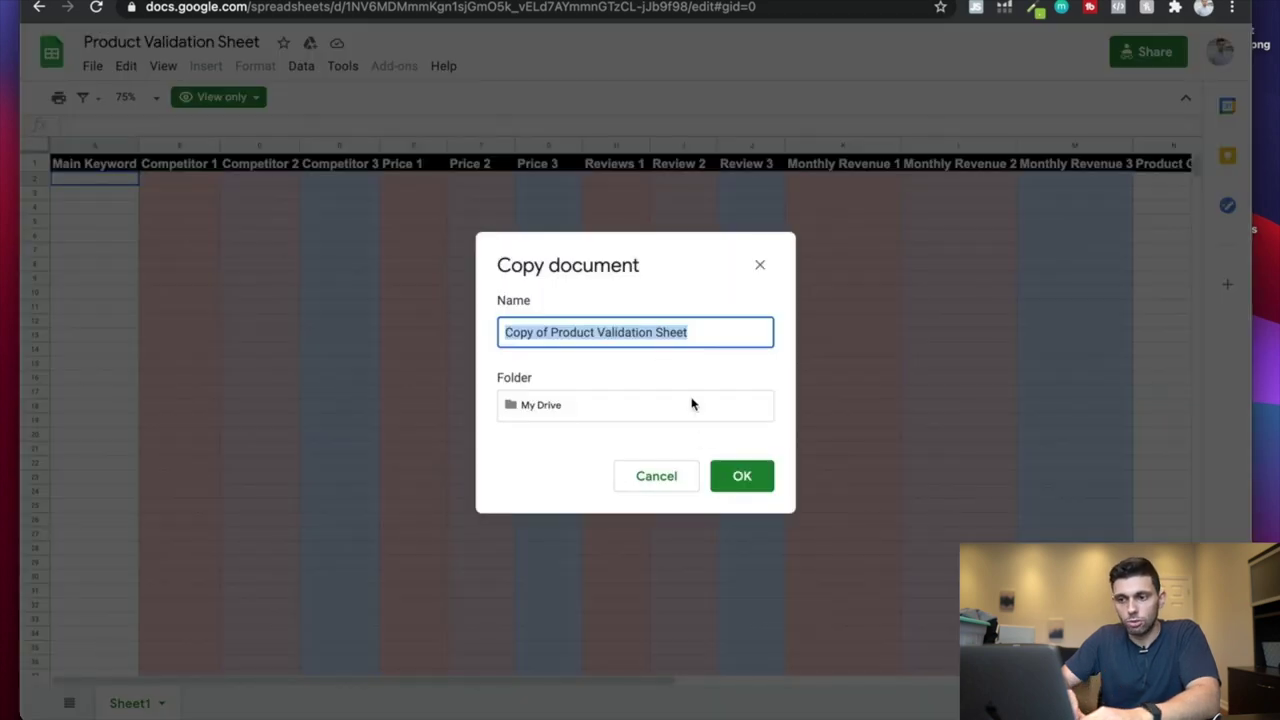
left_click(741, 477)
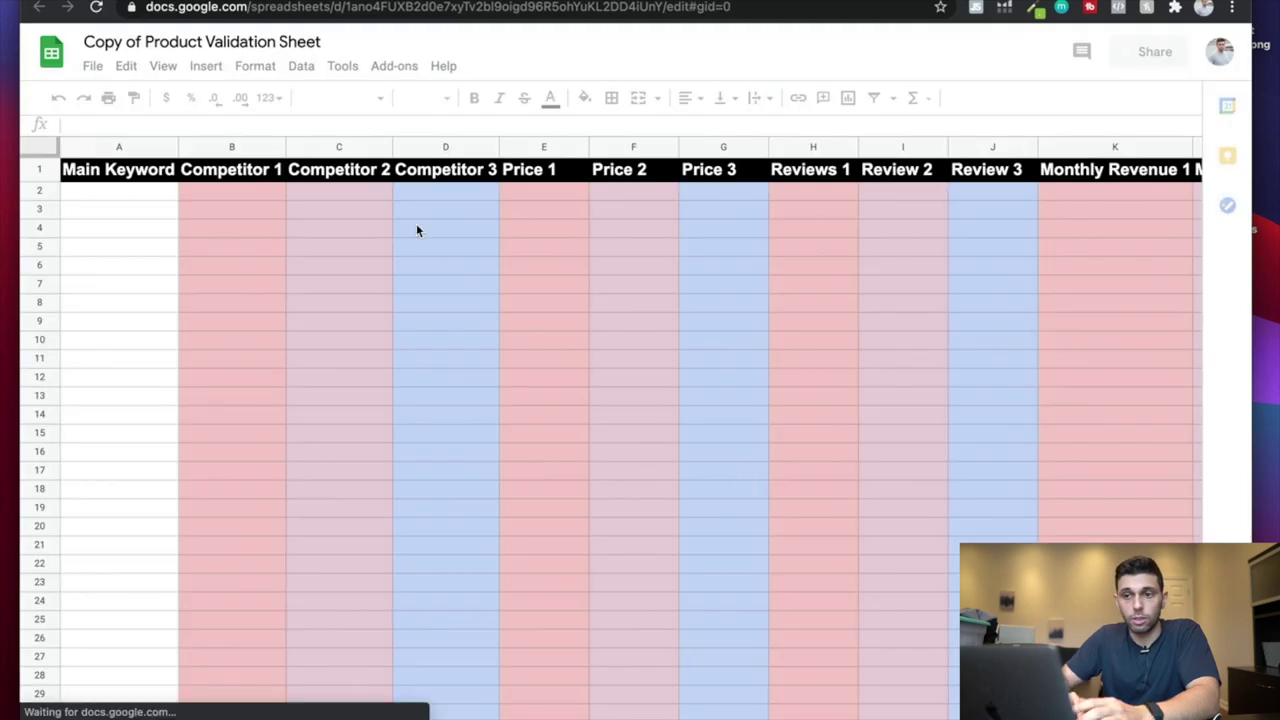
left_click(201, 244)
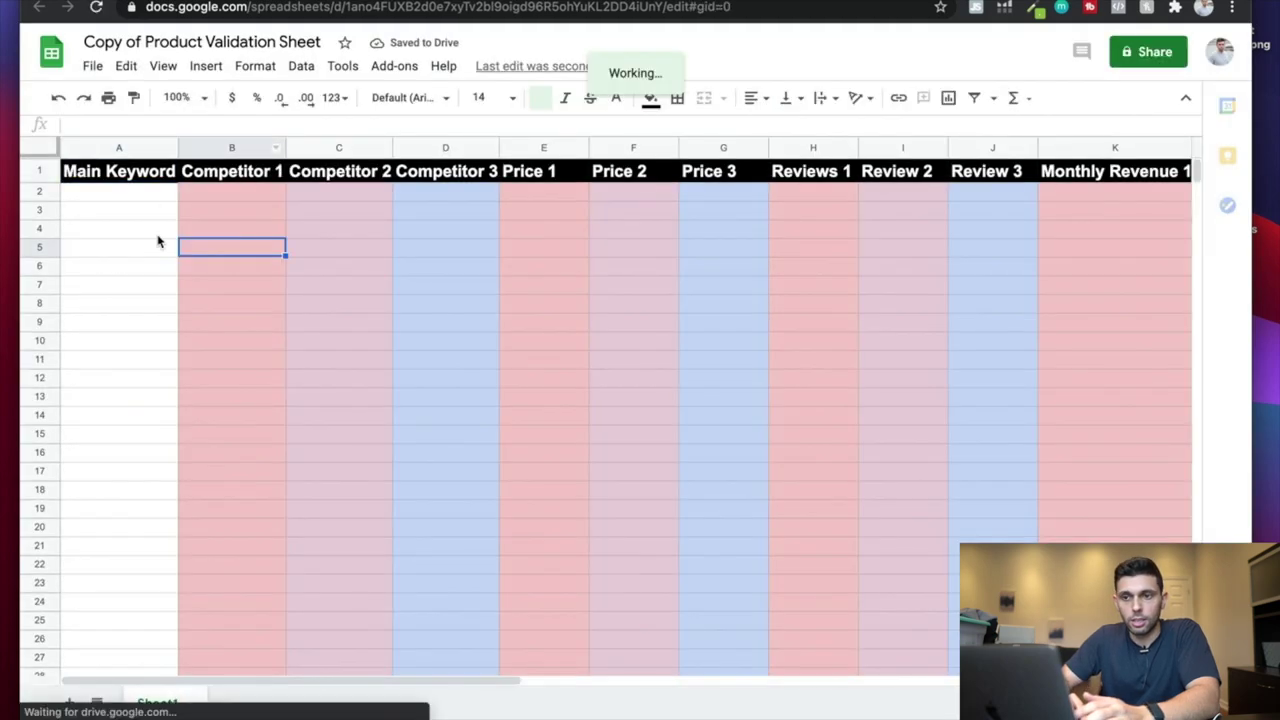
left_click(200, 104)
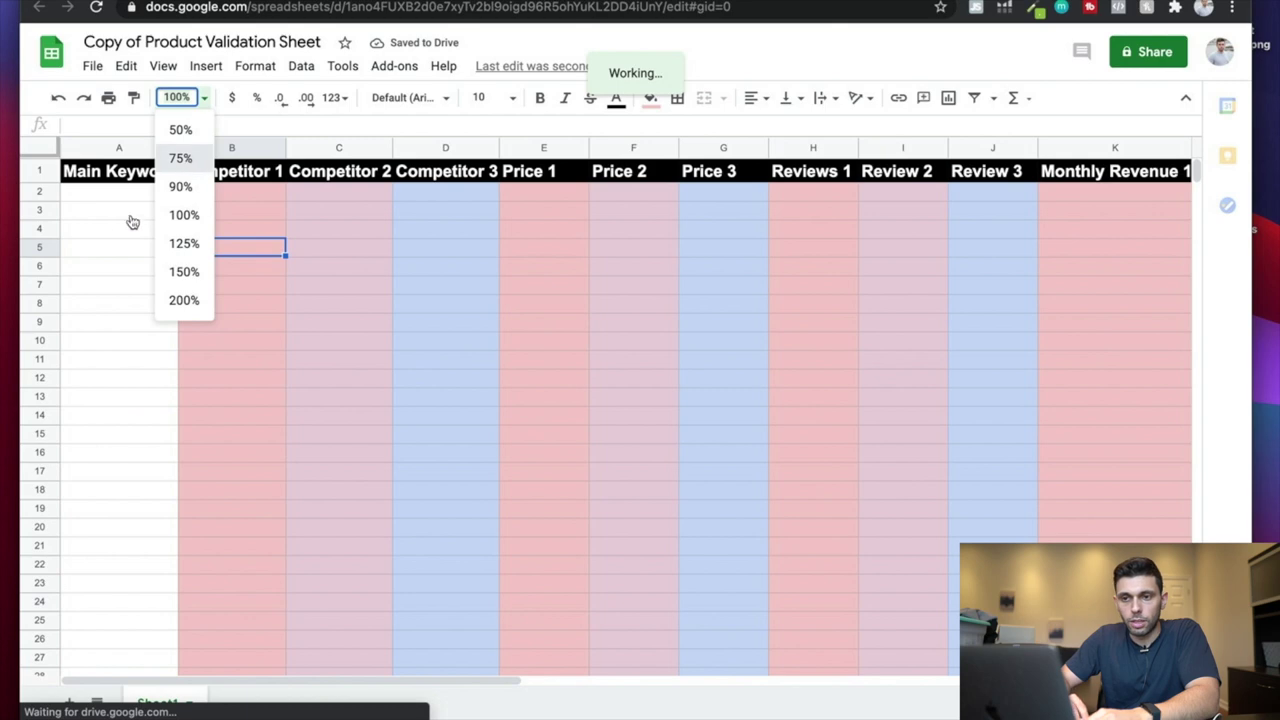
left_click(180, 158)
Copy the search term "Folding Meditation Chair" from Amazon into the Main Keyword cell A2 of the copied sheet
left_click(112, 213)
left_click(97, 181)
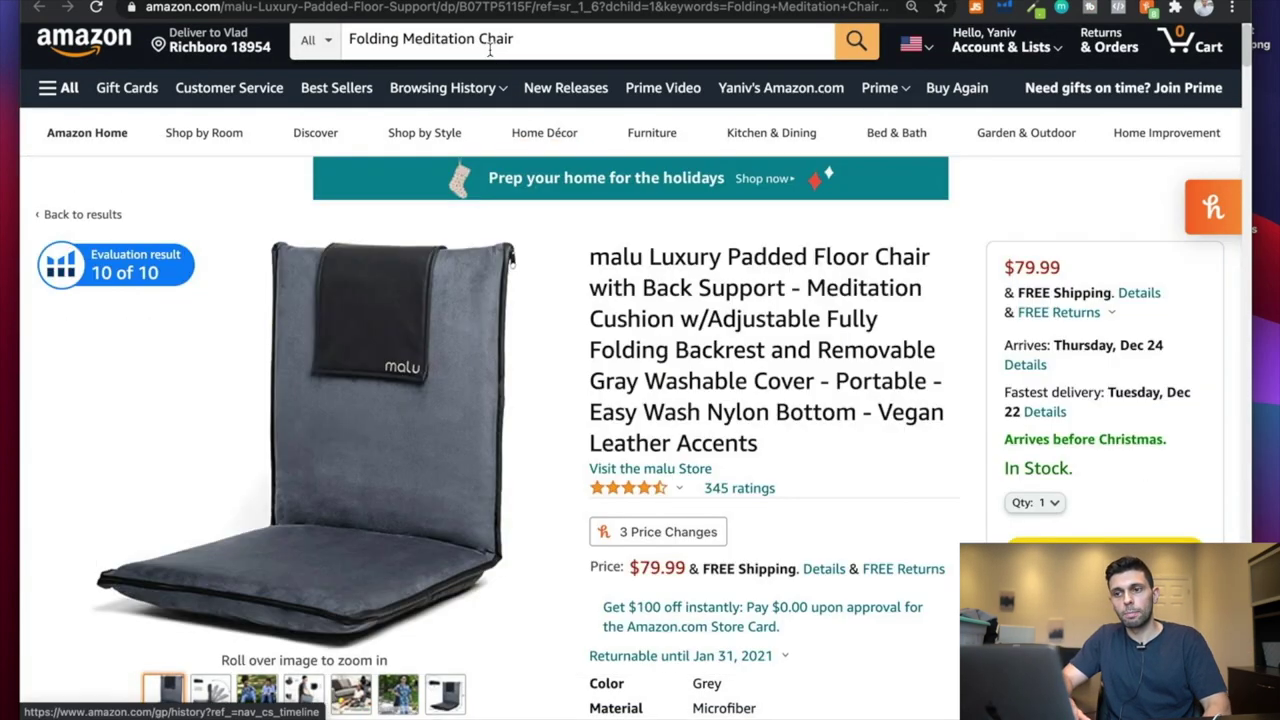
left_click(487, 38)
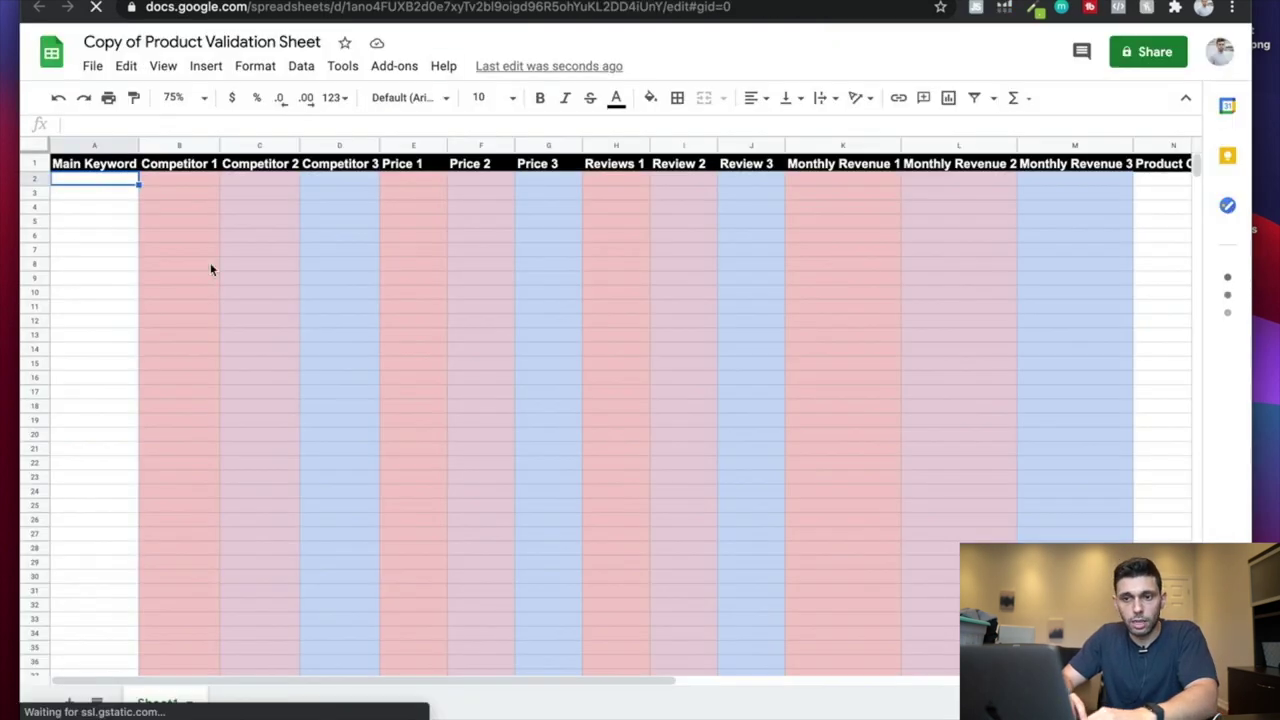
type("Folding Meditation Chair")
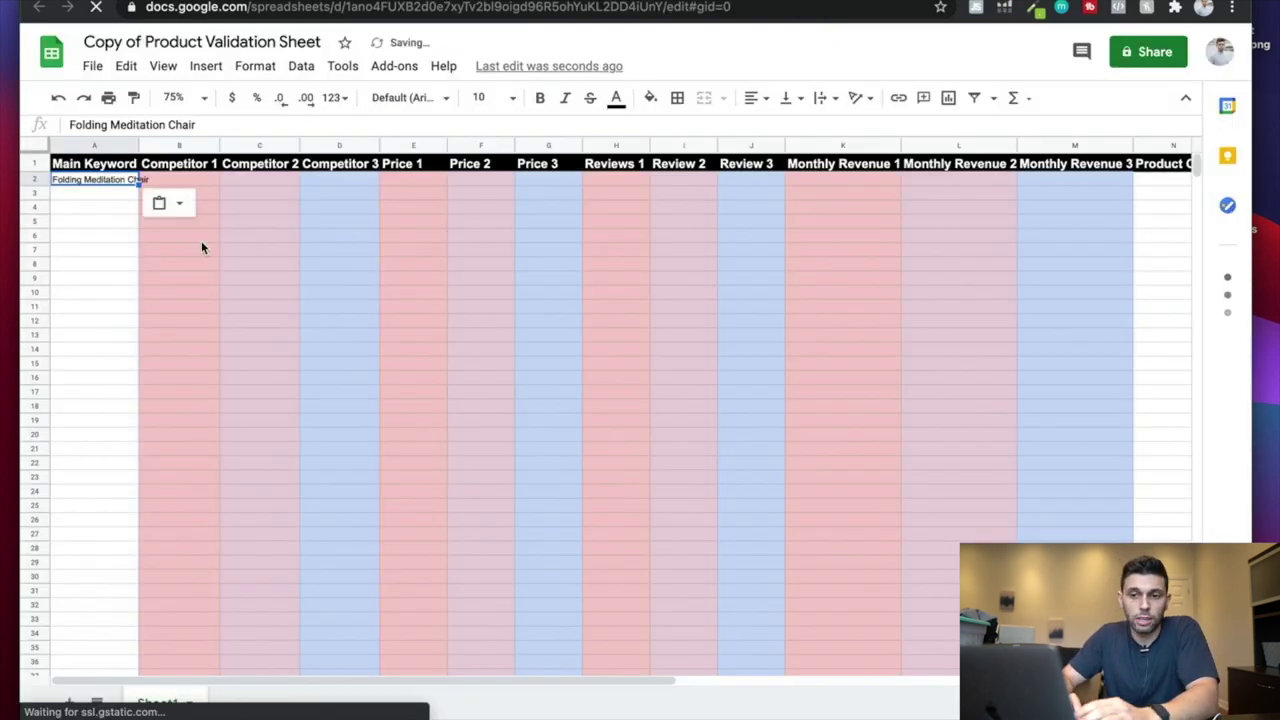
left_click(202, 240)
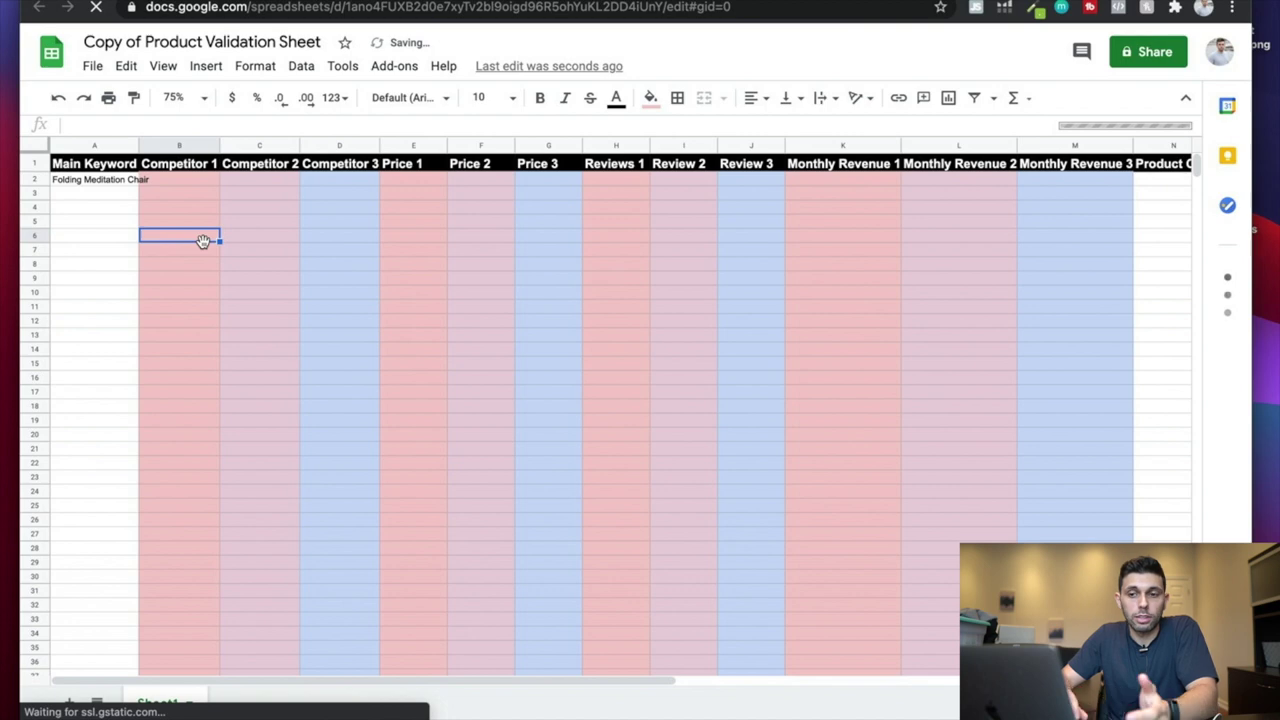
Shorten the main keyword in cell A2 to "Meditation Chair"
left_click(96, 179)
key("BackSpace")
key("BackSpace")
key("BackSpace")
key("BackSpace")
left_click(98, 246)
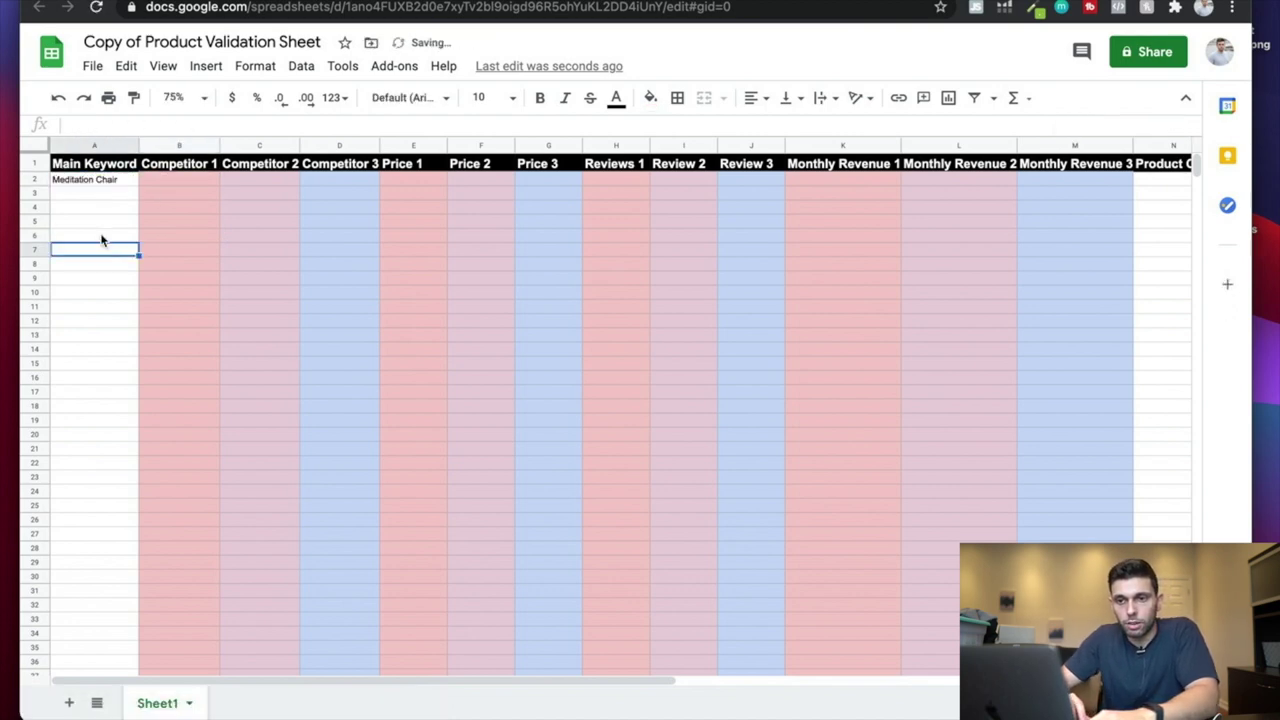
Search Amazon for "Folding Meditation Chair" and examine the results for comparable competitor chairs, checking prices and reviews
left_click(171, 171)
left_click(188, 179)
left_click(262, 180)
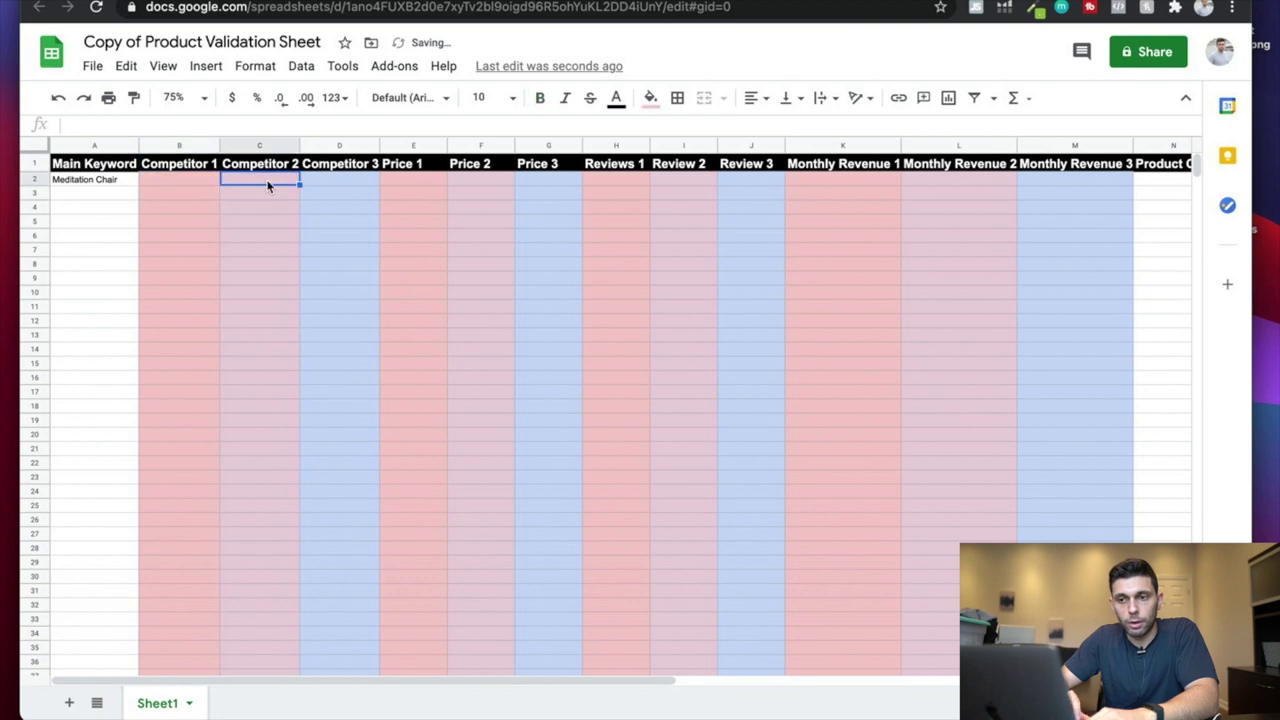
left_click(349, 184)
key("ctrl+Tab")
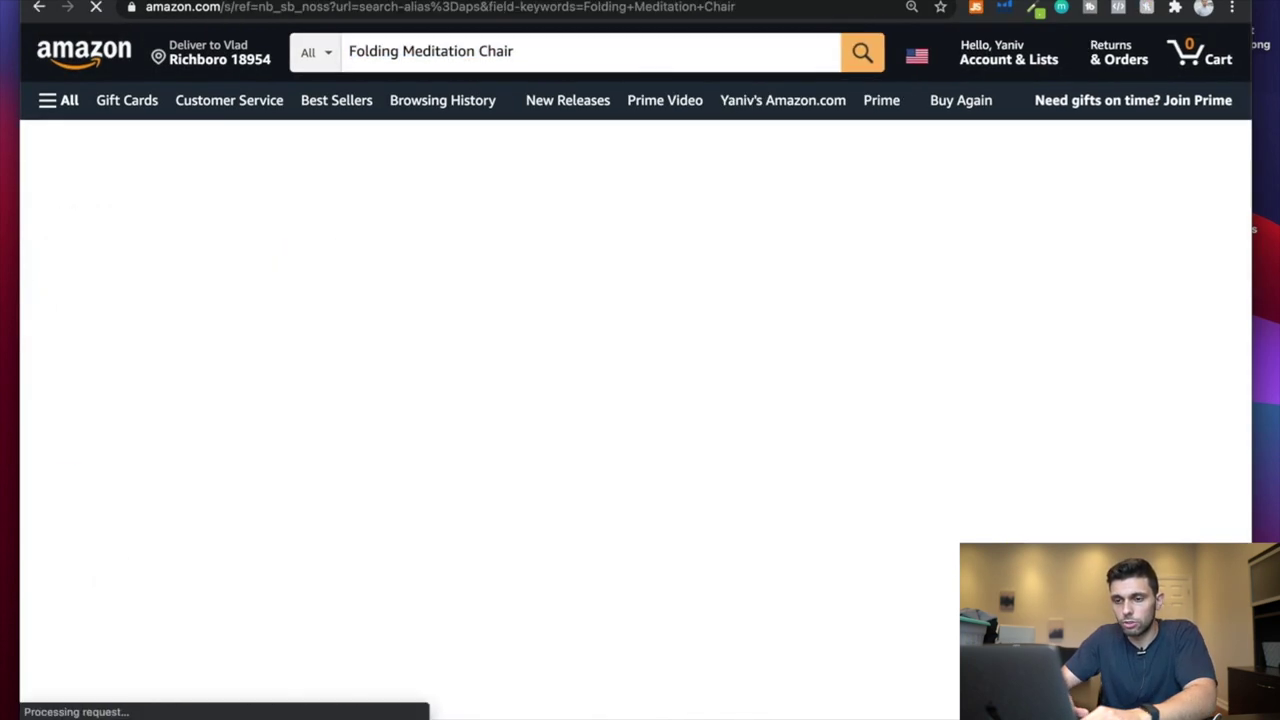
scroll(449, 457, "down", 3)
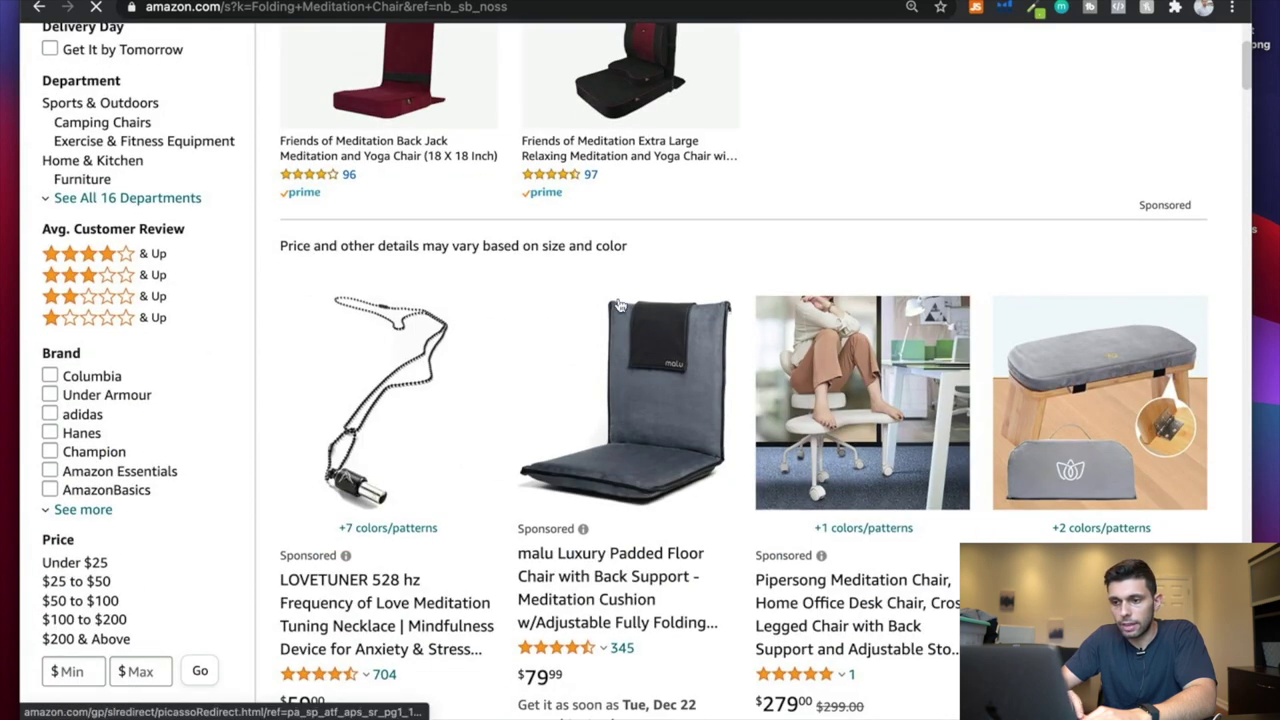
scroll(1107, 405, "down", 3)
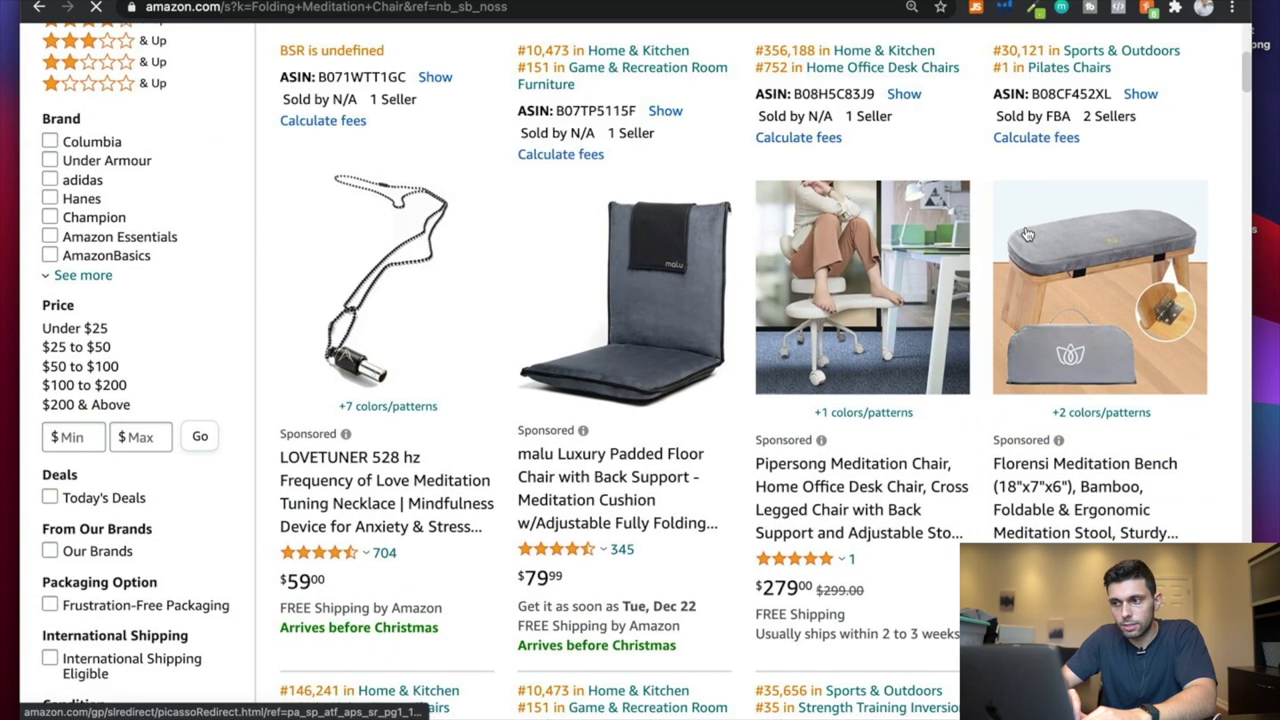
scroll(595, 465, "down", 6)
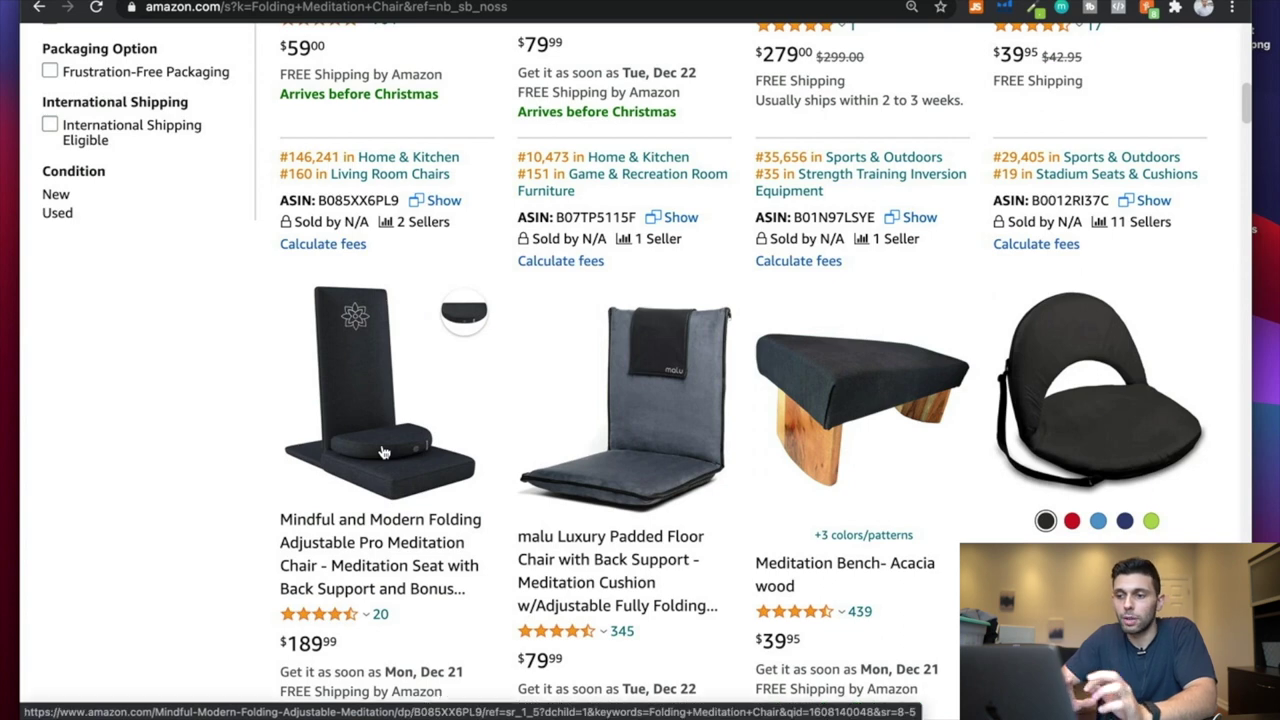
scroll(606, 466, "down", 1)
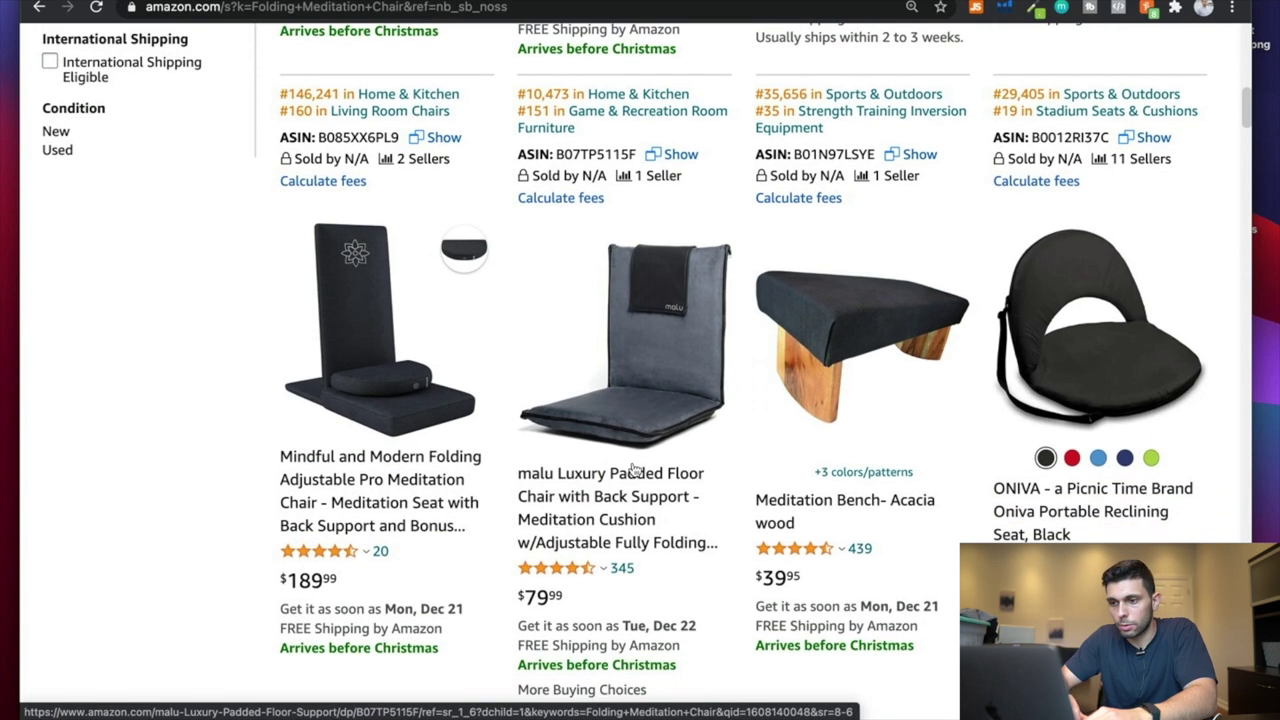
scroll(632, 432, "down", 3)
scroll(632, 432, "down", 4)
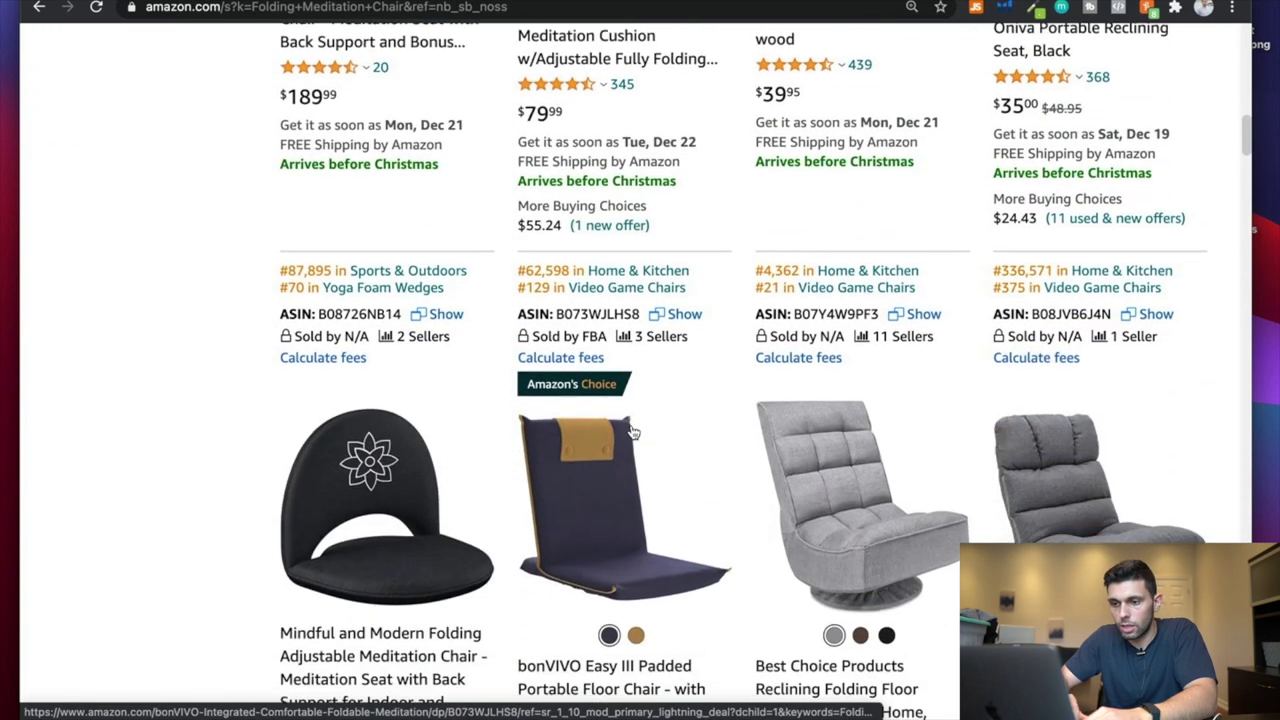
scroll(635, 547, "down", 3)
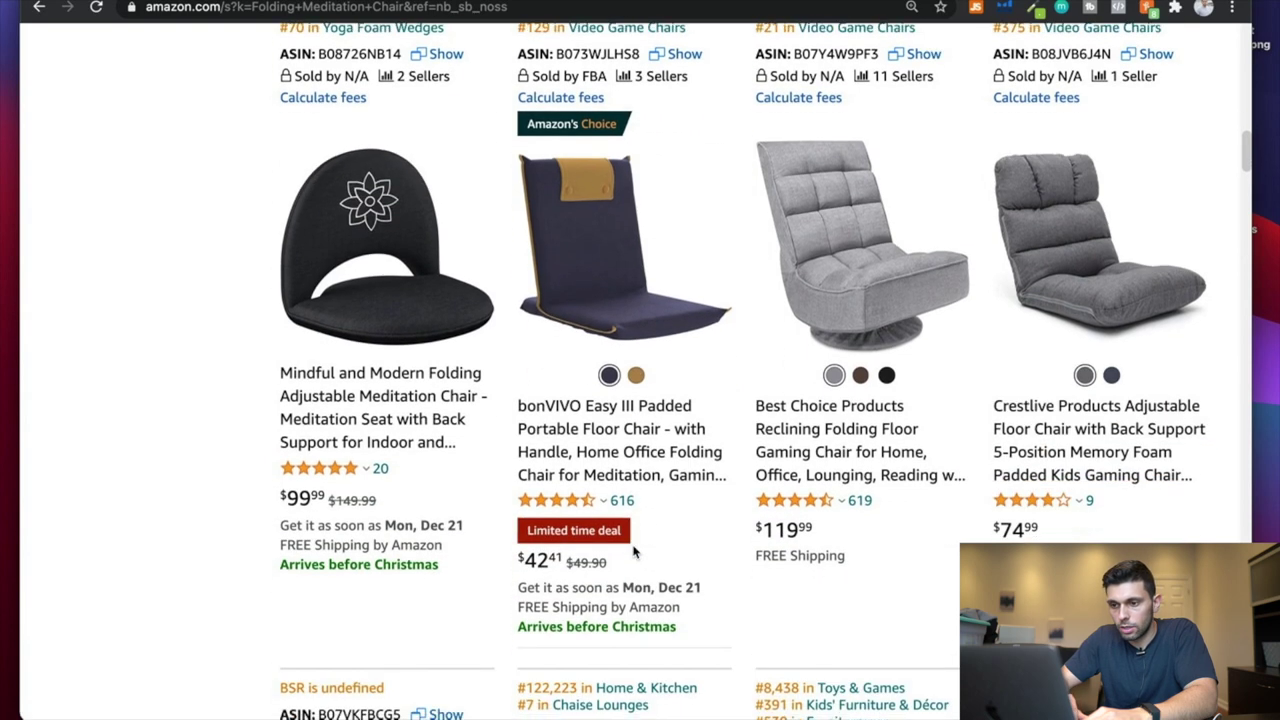
scroll(648, 541, "up", 4)
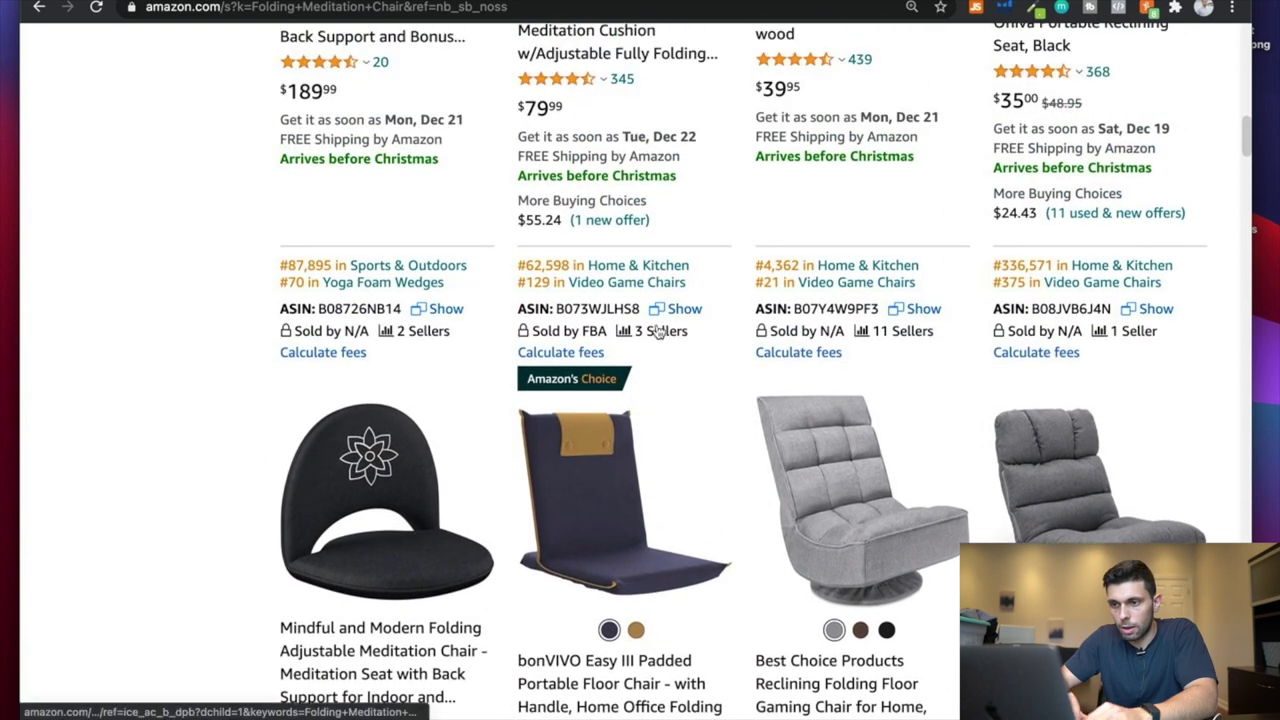
Copy the bonVIVO Easy III chair's ASIN, B073WJLHS8, from Amazon into the Competitor 3 cell D2
left_click_drag(640, 312, 567, 309)
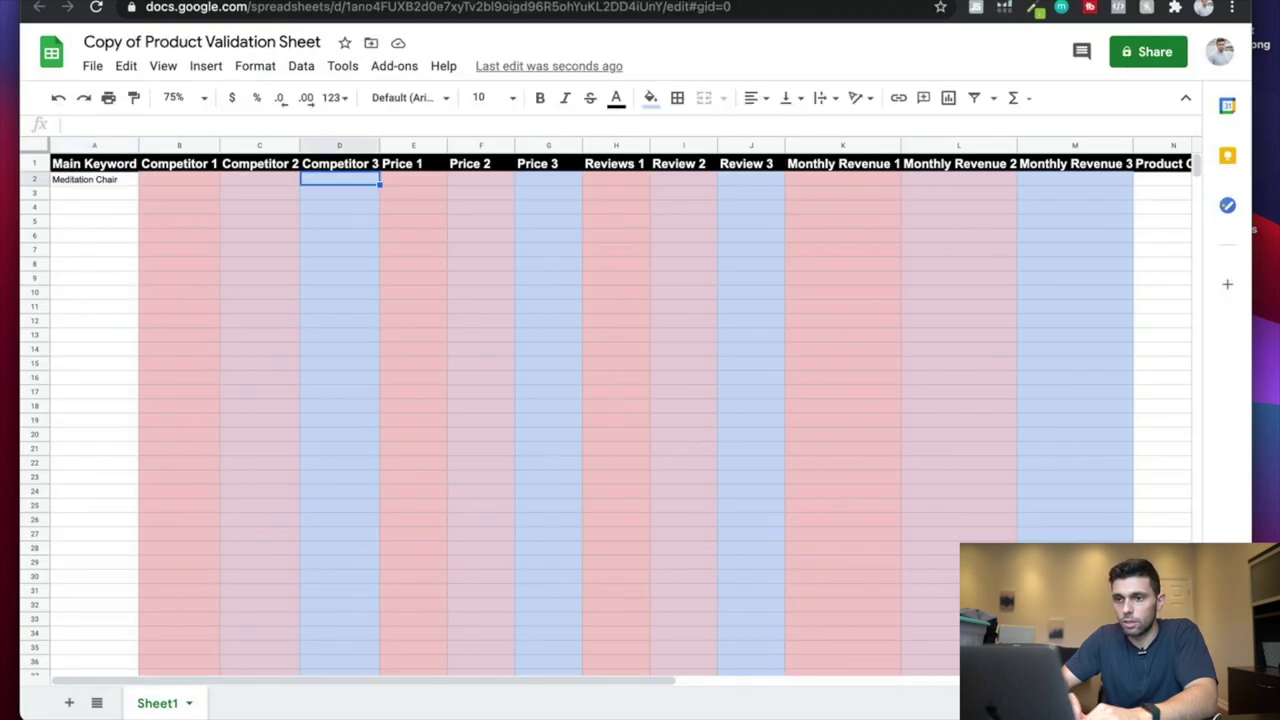
type("B073WJLHS8")
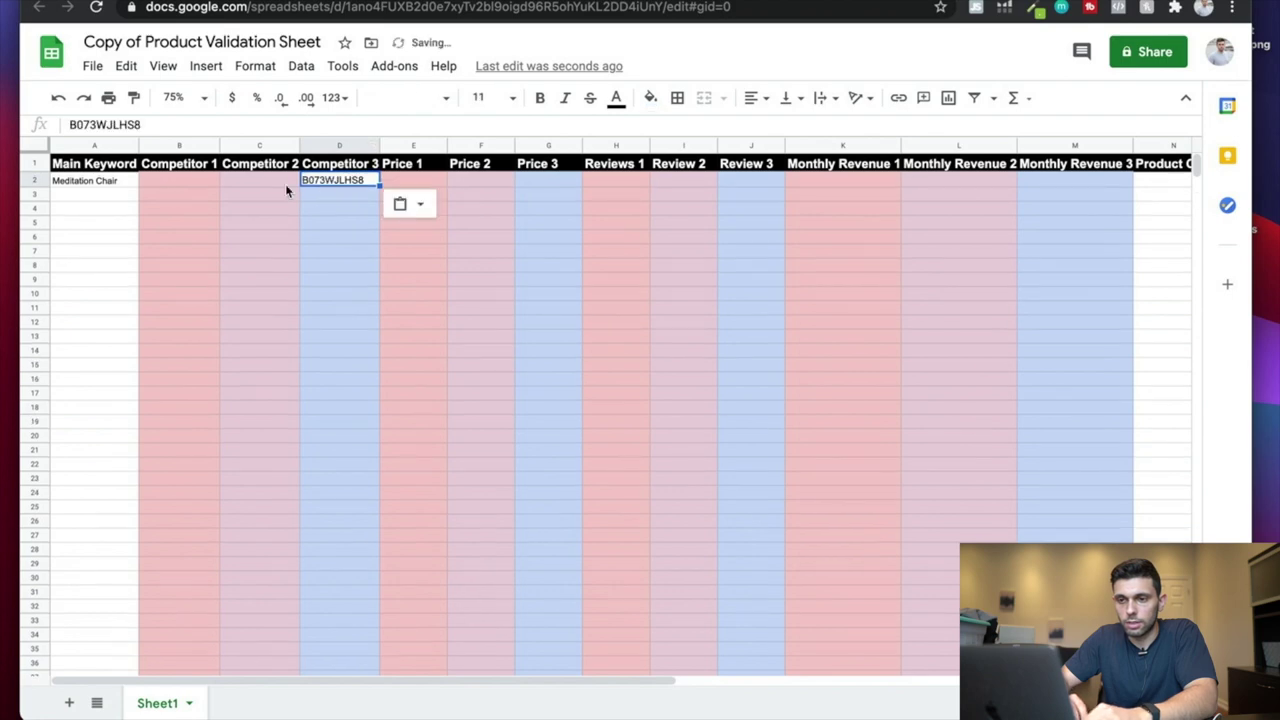
left_click(281, 181)
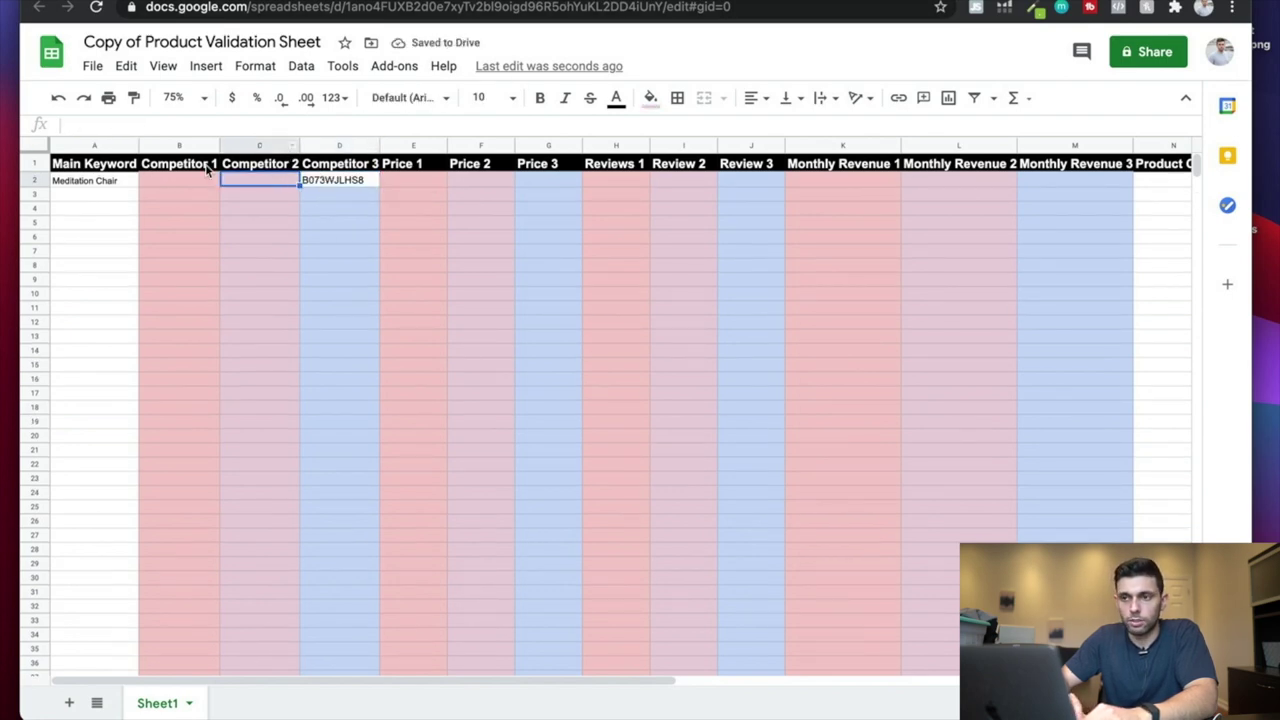
Copy the malu Luxury Padded Floor Chair's ASIN, B07TP5115F, from Amazon into the Competitor 1 cell B2
key("ctrl+shift+Tab")
scroll(424, 456, "down", 3)
scroll(424, 456, "up", 9)
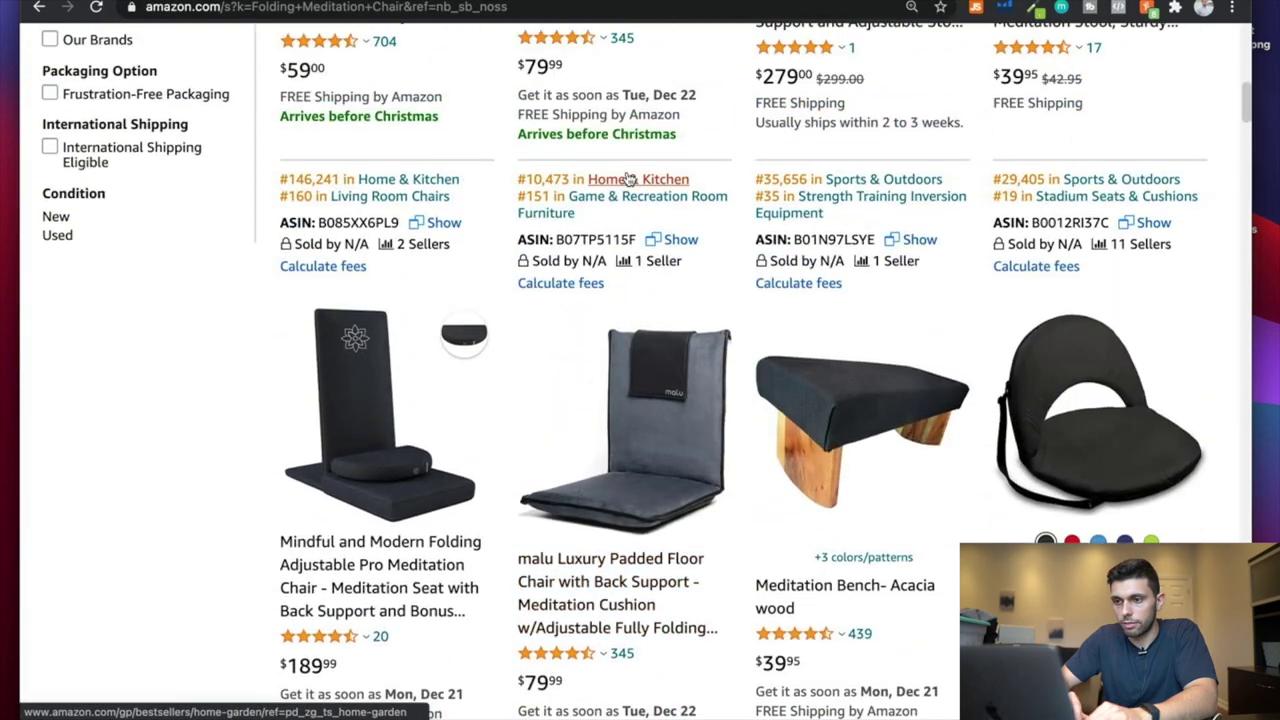
left_click_drag(637, 240, 557, 237)
key("super+c")
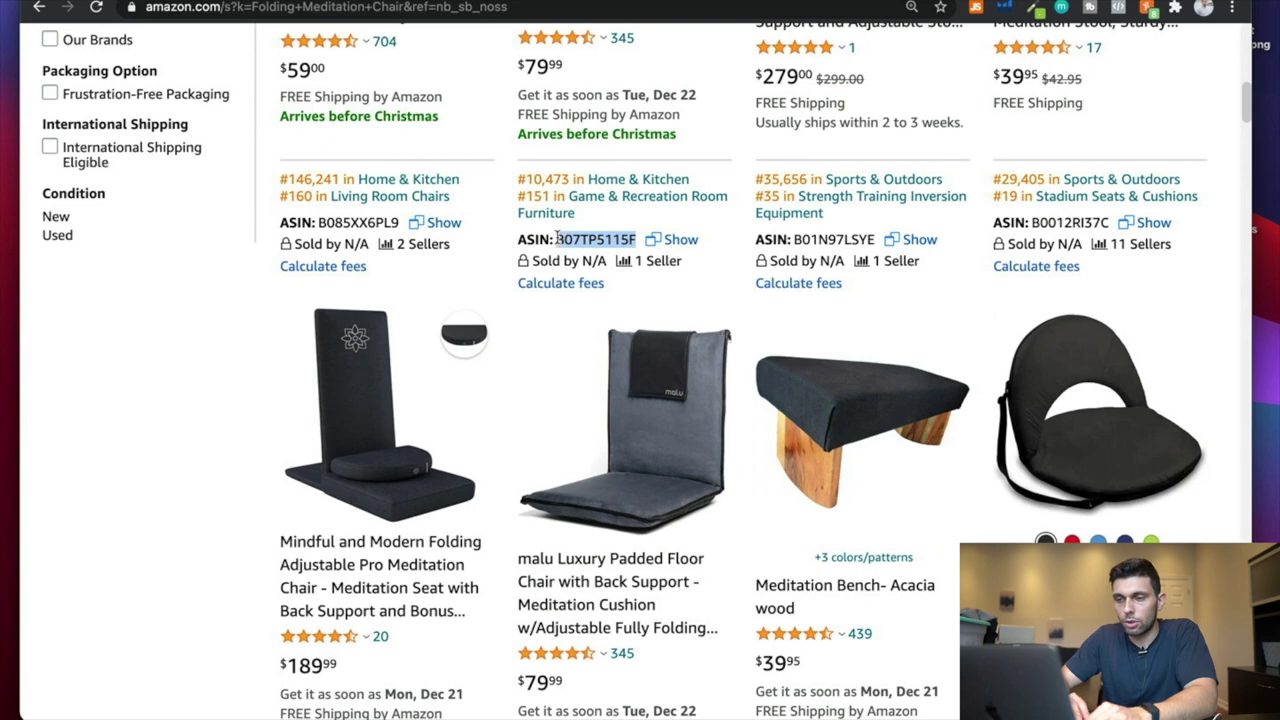
key("ctrl+Tab")
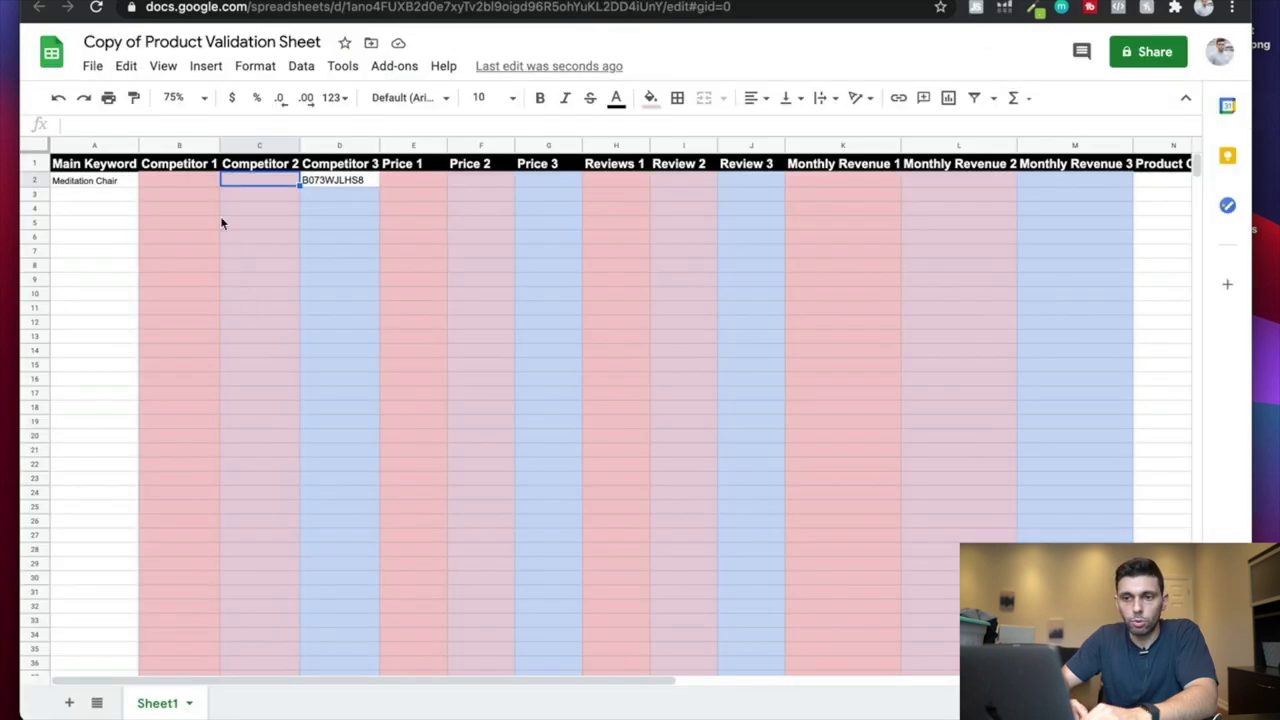
left_click(195, 181)
key("super+v")
left_click(294, 180)
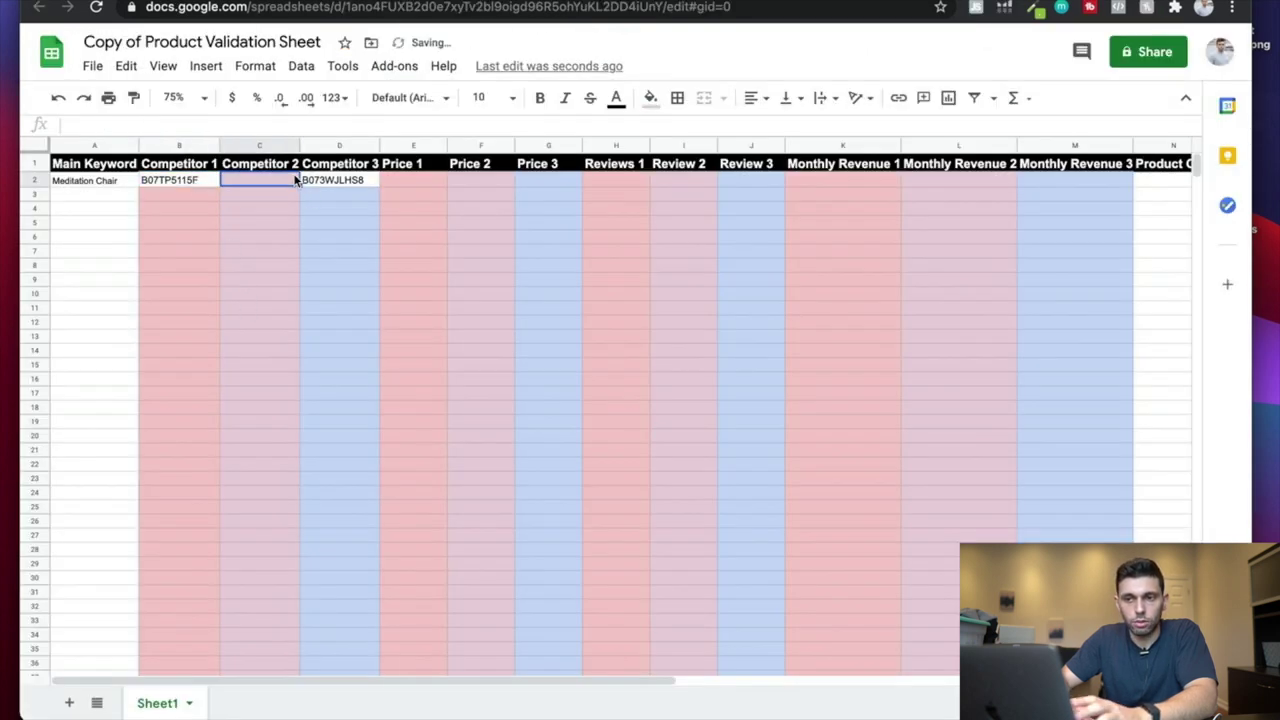
Undo the ASIN entries in the Competitor 1 and Competitor 3 cells of row 2
left_click(400, 187)
left_click(487, 183)
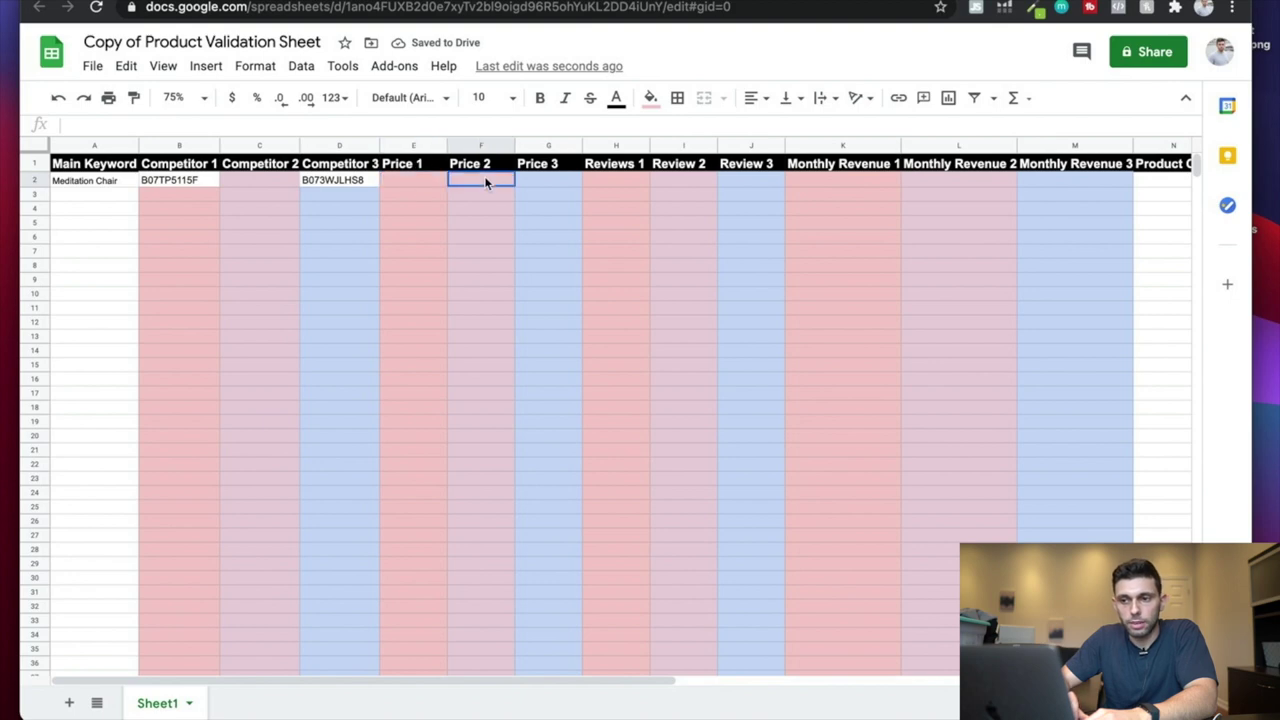
left_click(375, 189)
double_click(339, 182)
key("Escape")
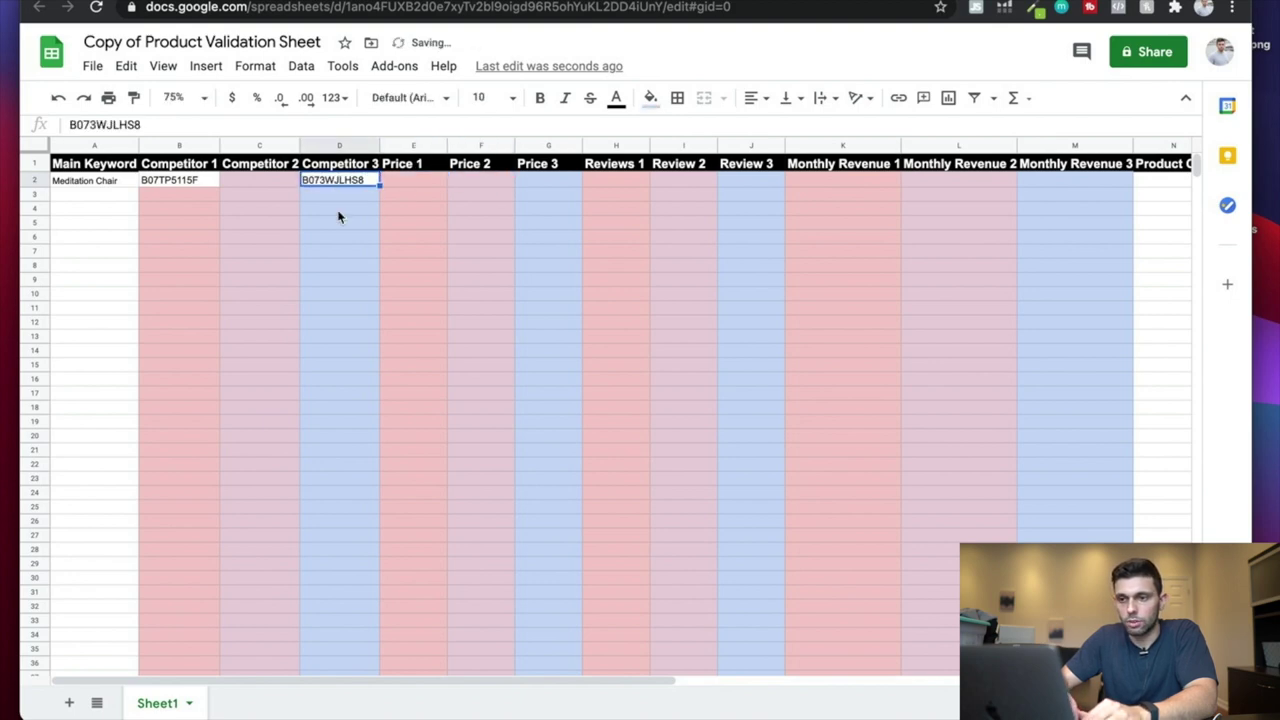
key("ctrl+z")
key("ctrl+z")
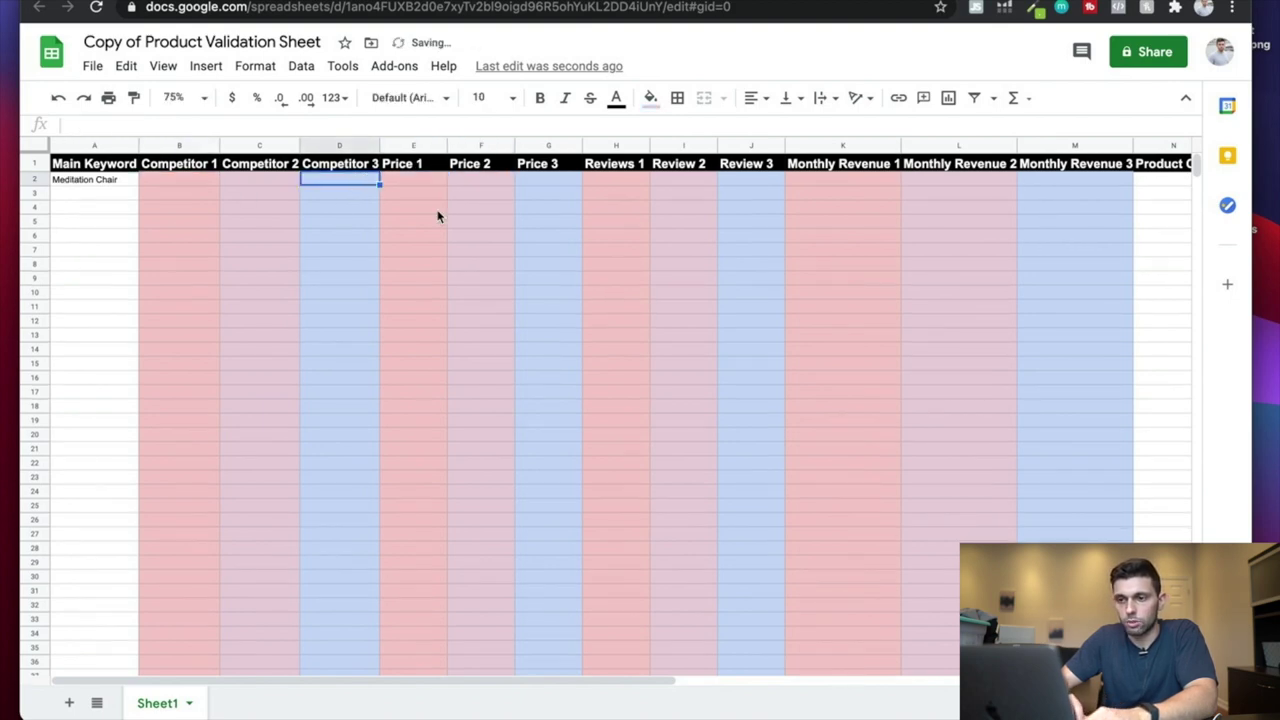
Enter 75 as the Price 1 value for Meditation Chair in cell E2
left_click(426, 181)
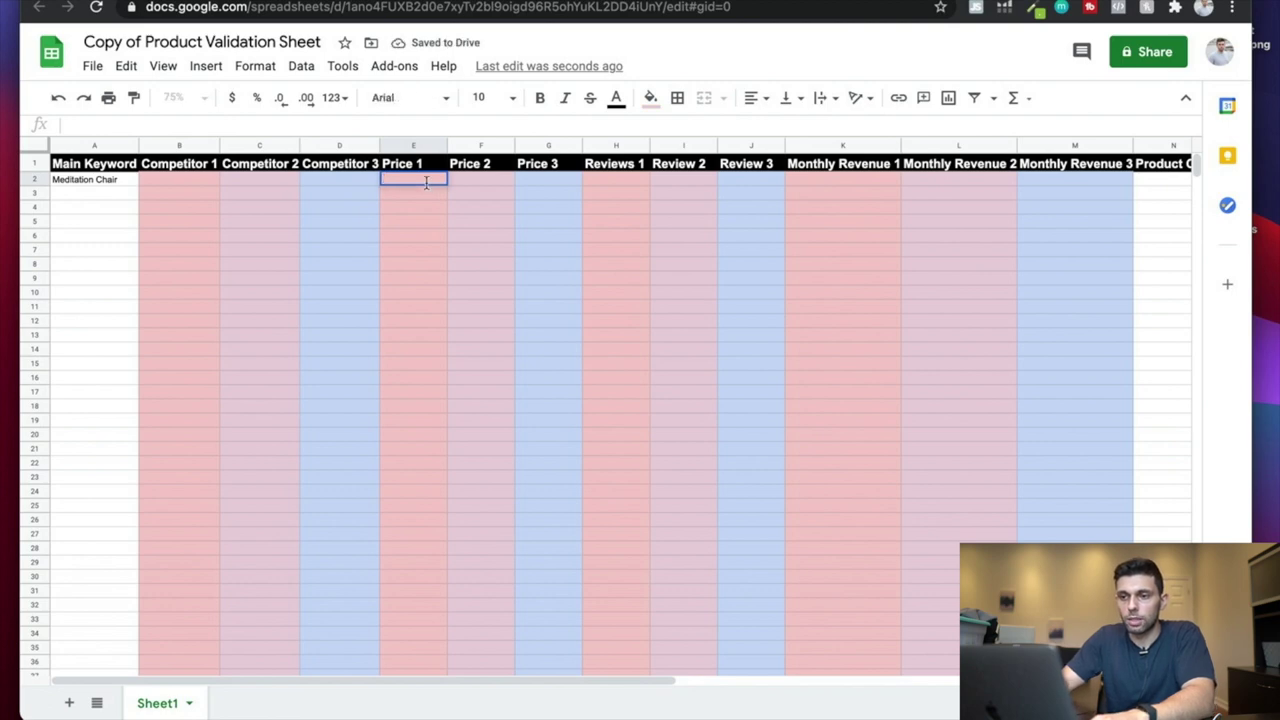
type("75")
left_click(486, 187)
left_click(419, 179)
Compare the three Competitor columns with their matching Price columns in the sheet
left_click(175, 166)
left_click(391, 167)
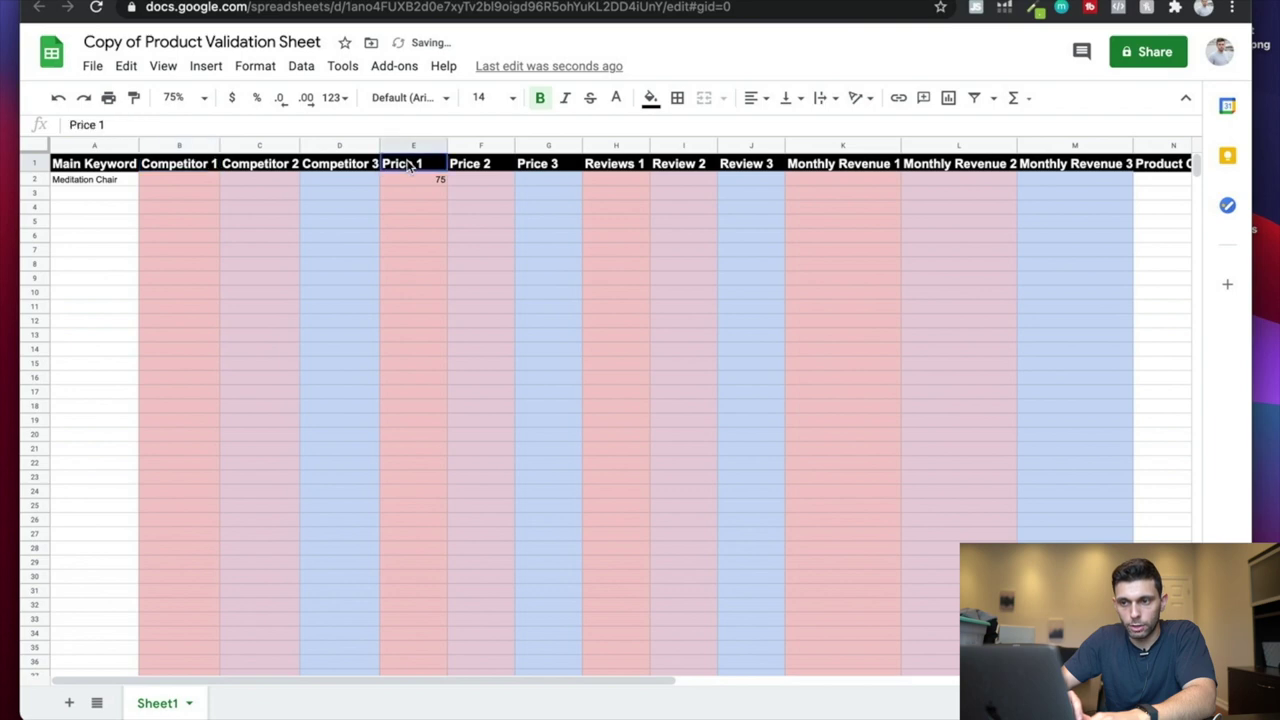
left_click(254, 168)
left_click(498, 187)
left_click(366, 170)
left_click(554, 170)
left_click(444, 184)
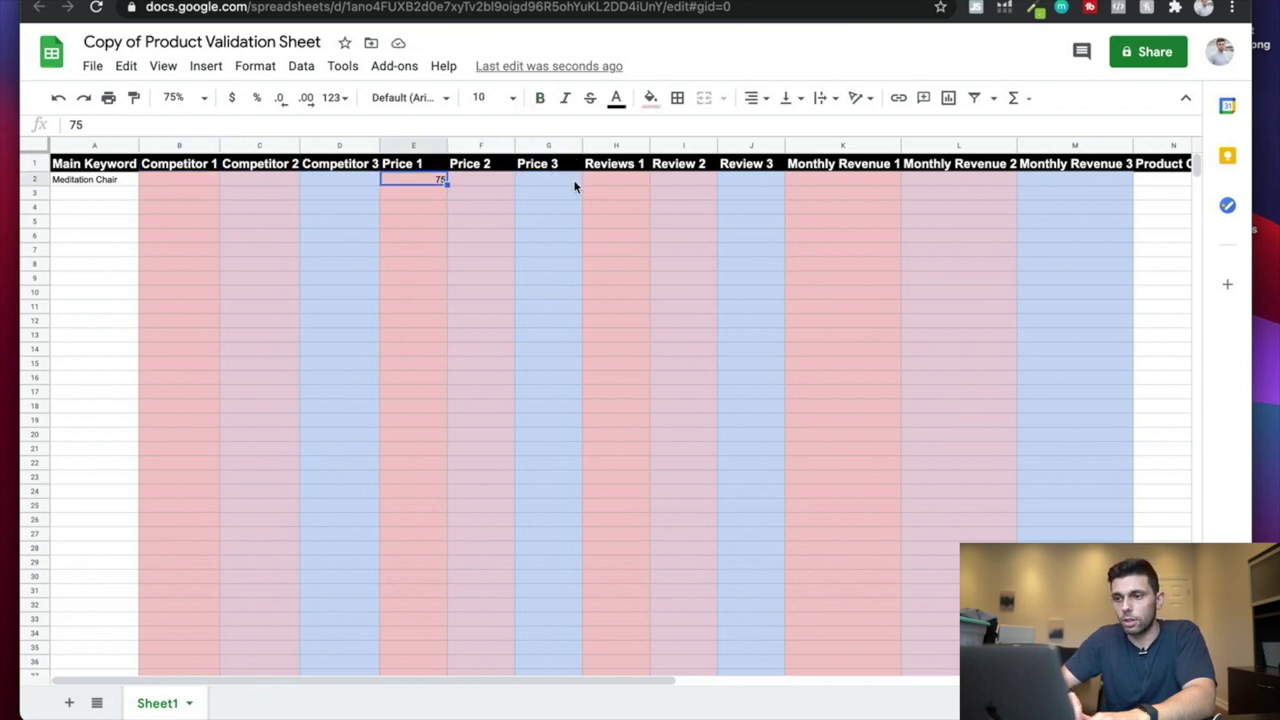
Look through the sheet's review, monthly revenue, product cost, profit and ROI columns, ending back at the first columns
left_click(618, 184)
left_click(680, 185)
left_click(758, 176)
scroll(758, 176, "right", 3)
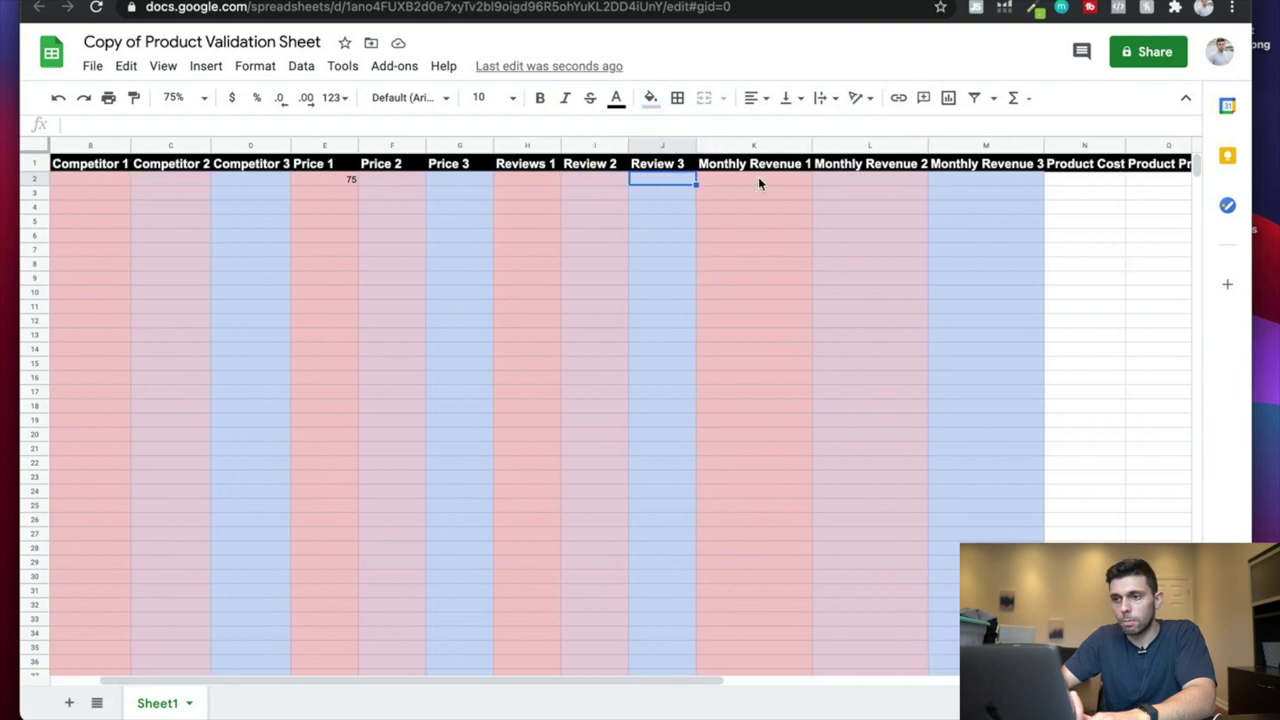
left_click(700, 183)
left_click(831, 185)
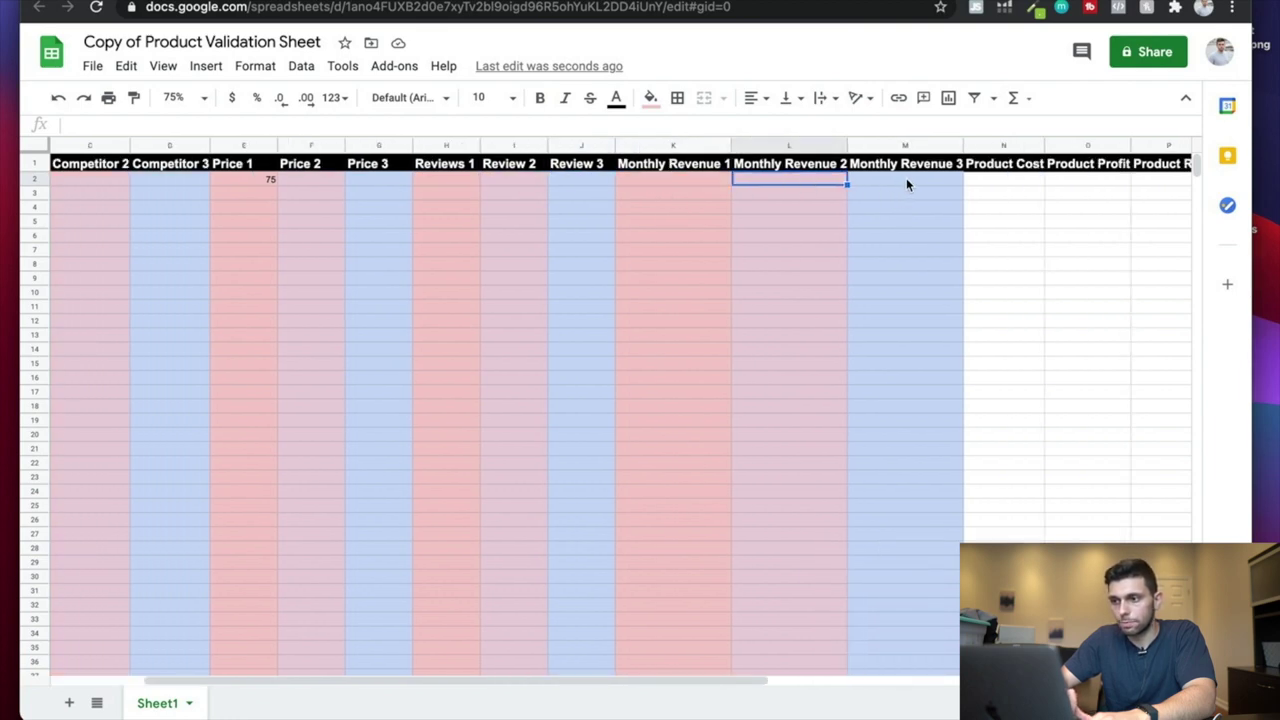
left_click(905, 184)
scroll(906, 182, "right", 5)
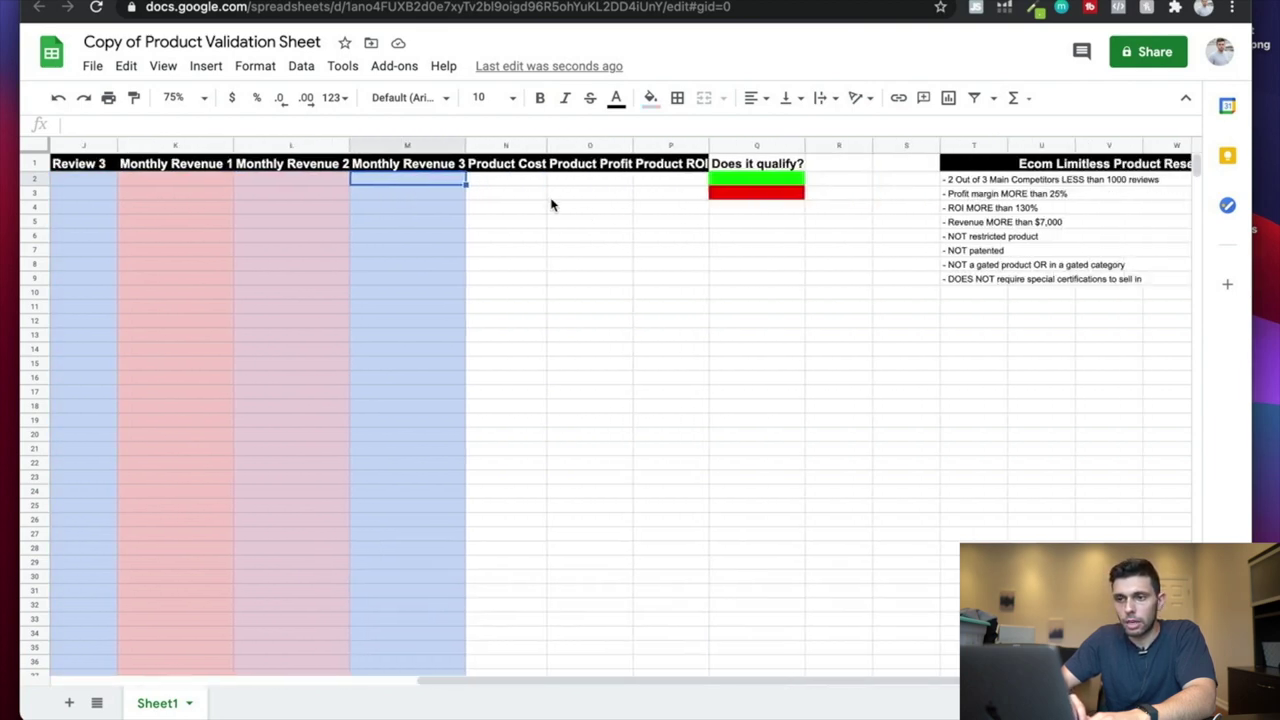
left_click(533, 190)
left_click(600, 182)
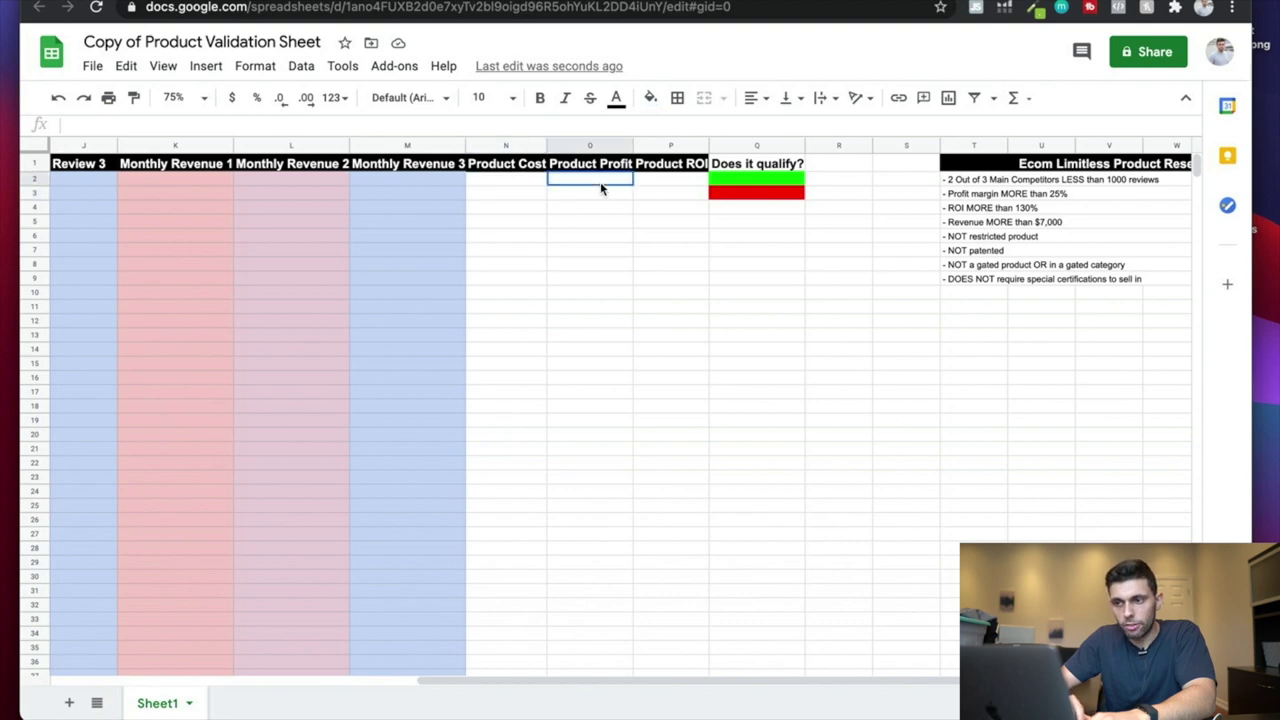
left_click(671, 184)
scroll(534, 217, "left", 10)
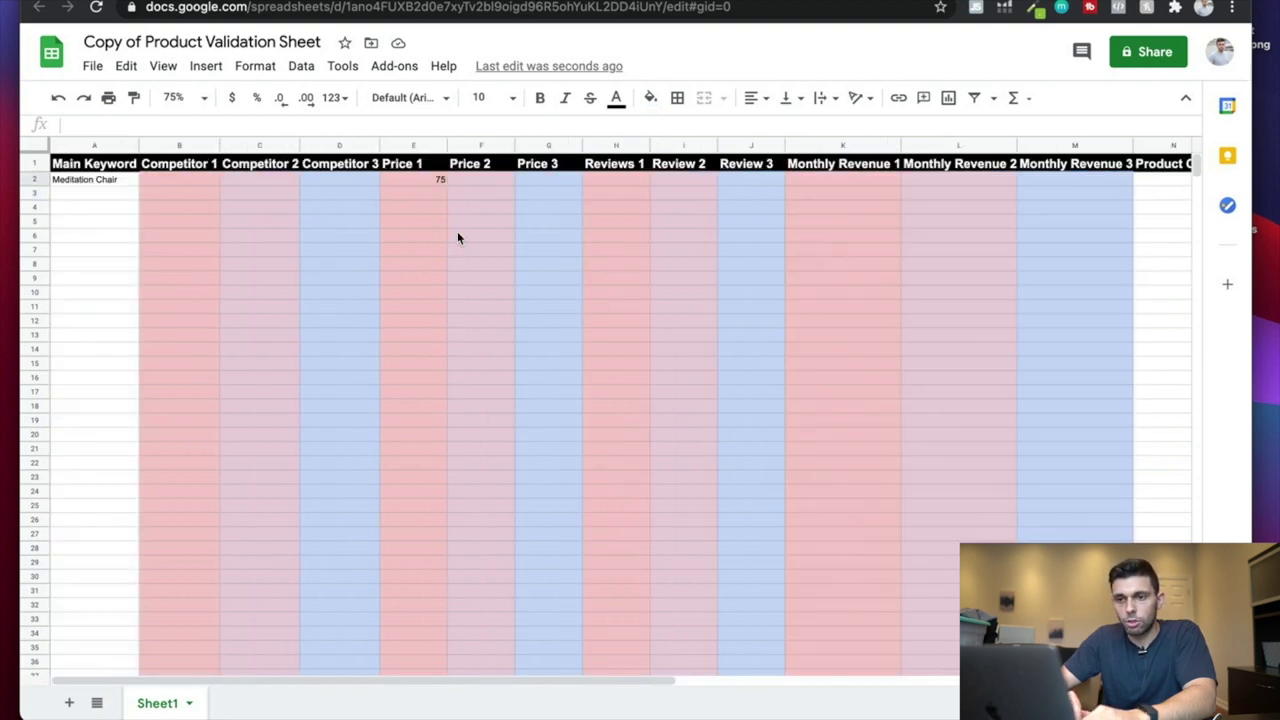
left_click(100, 194)
left_click(100, 221)
left_click(100, 207)
left_click(100, 193)
left_click(100, 221)
left_click(99, 252)
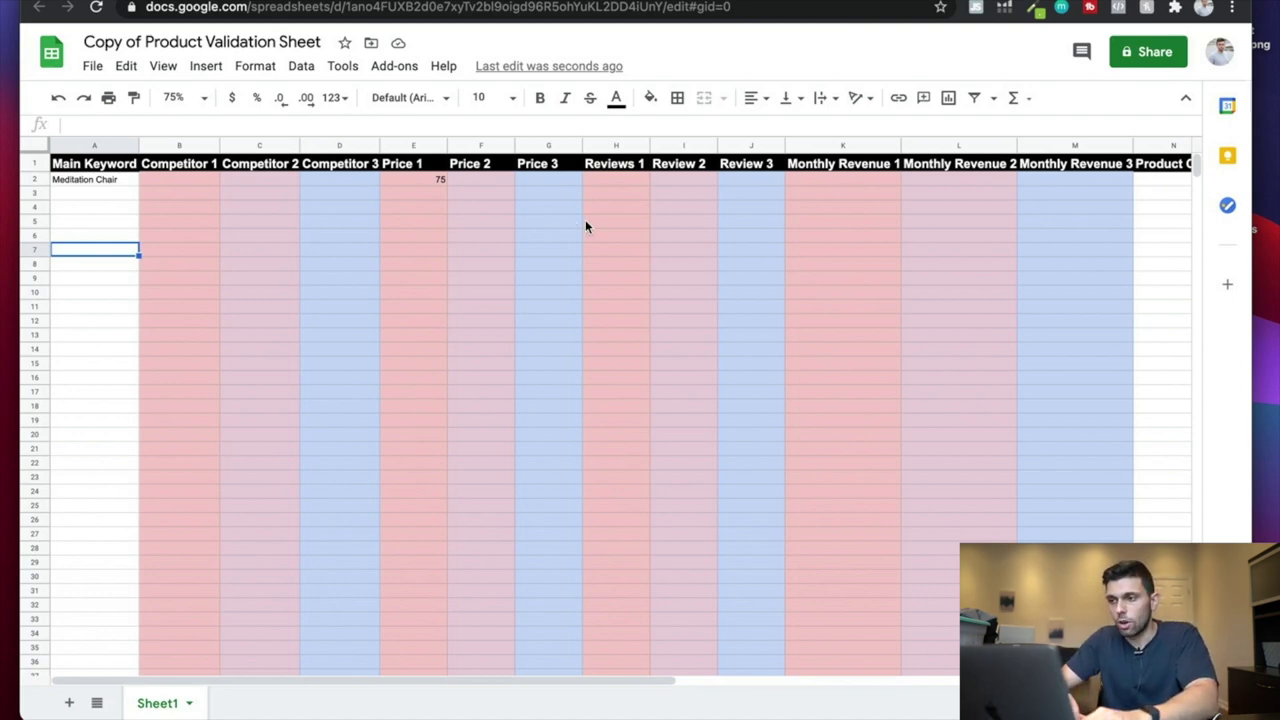
Open the Product Cost cell N2 for editing, switch to Alibaba and search its products for "meditation chair"
scroll(671, 214, "right", 5)
left_click(670, 181)
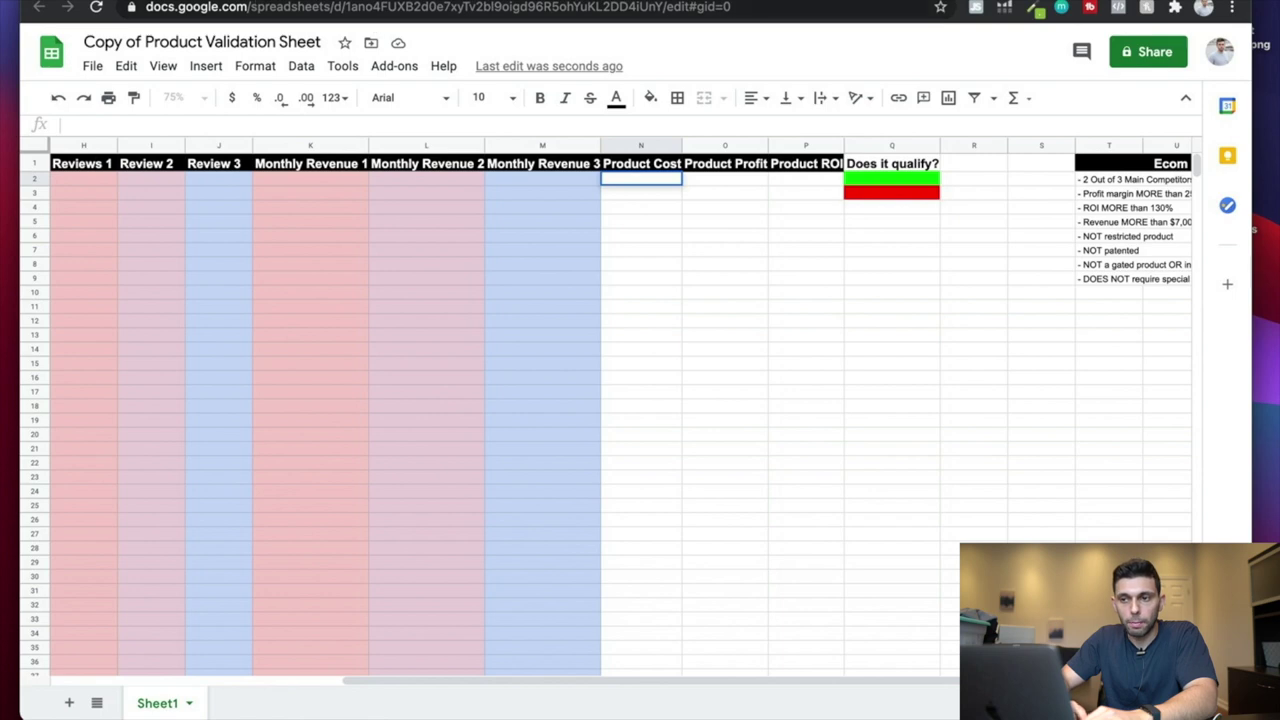
key("ctrl+Tab")
left_click(483, 63)
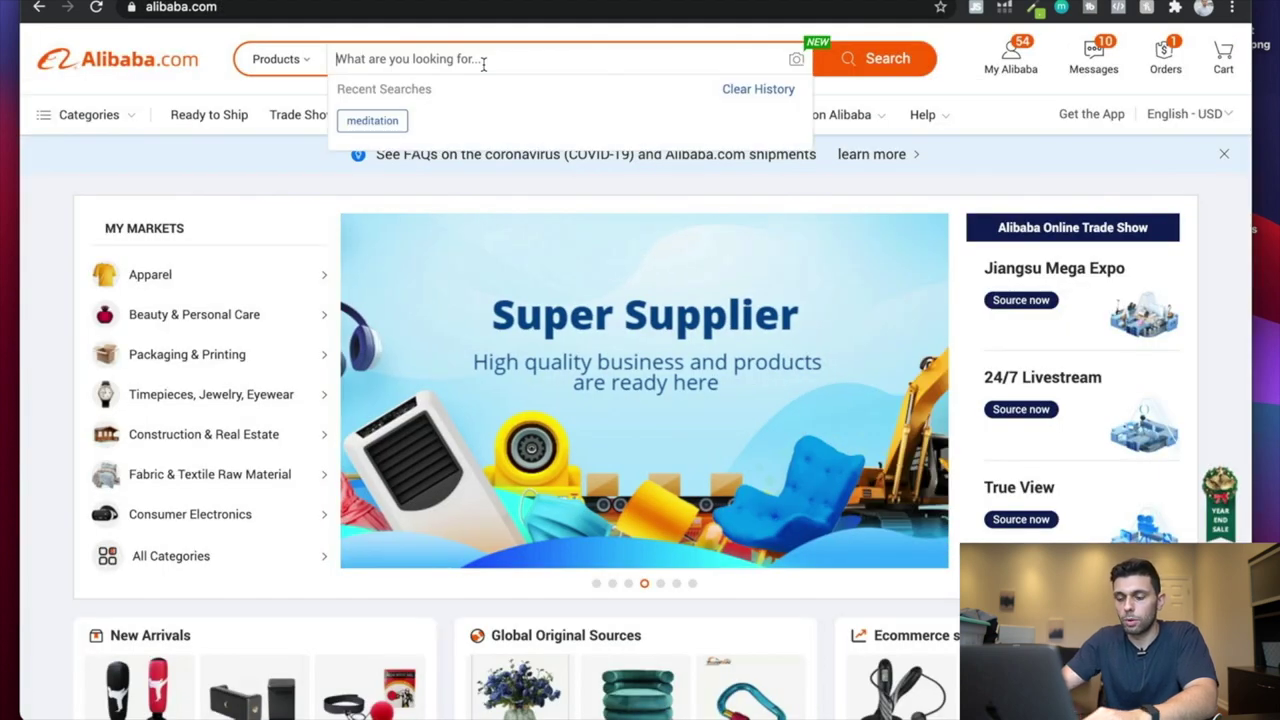
type("meditatio")
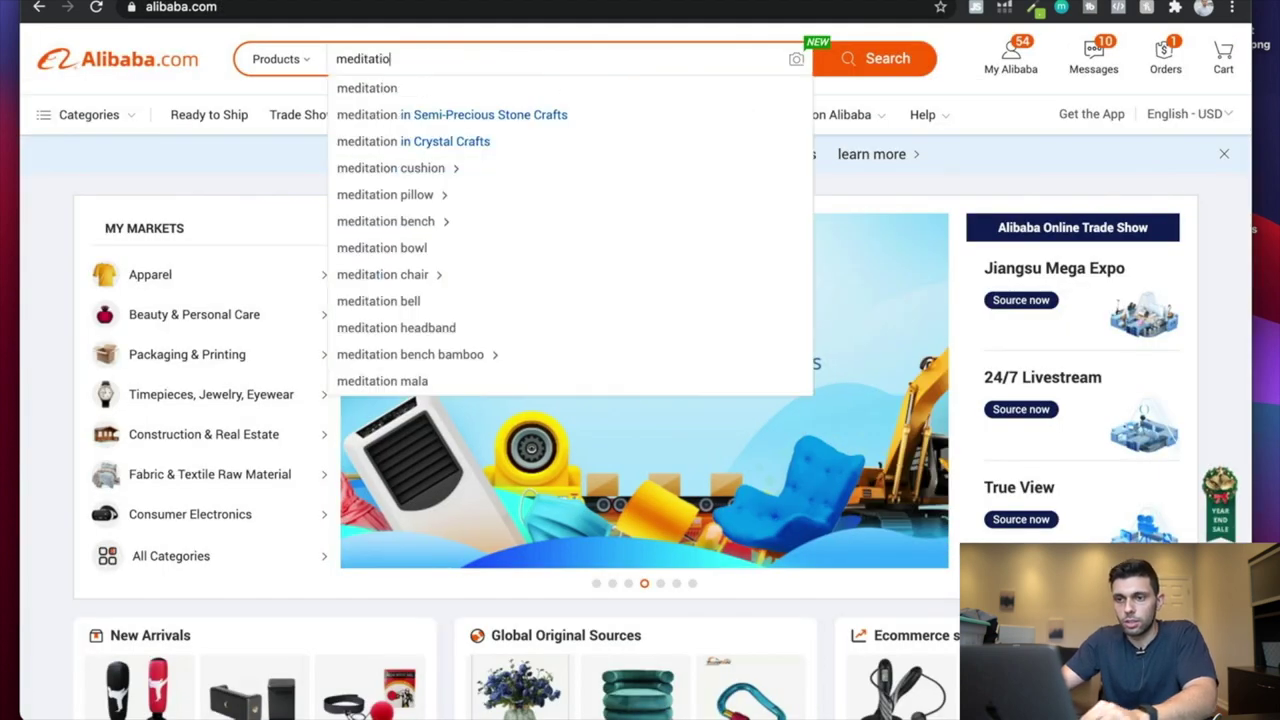
type("n chair")
key("Return")
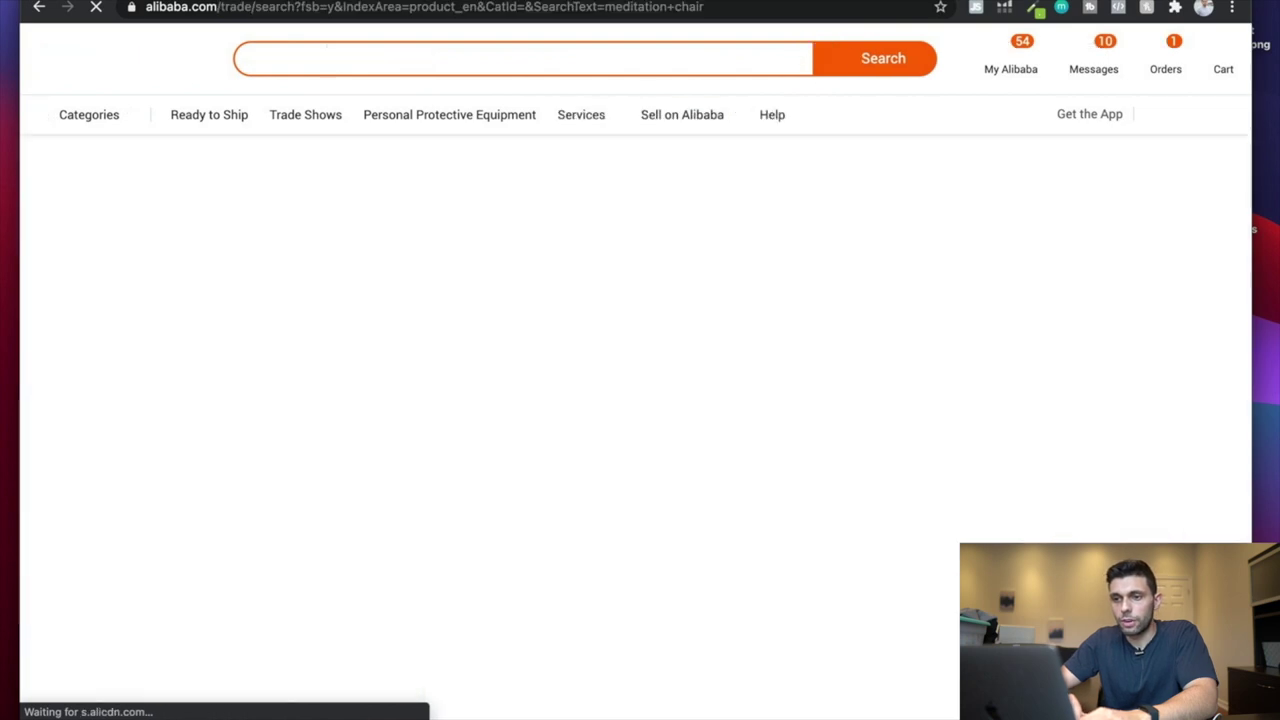
Filter the Alibaba results to Verified Supplier and Trade Assurance, and examine the prices of the foldable chairs
scroll(416, 472, "down", 2)
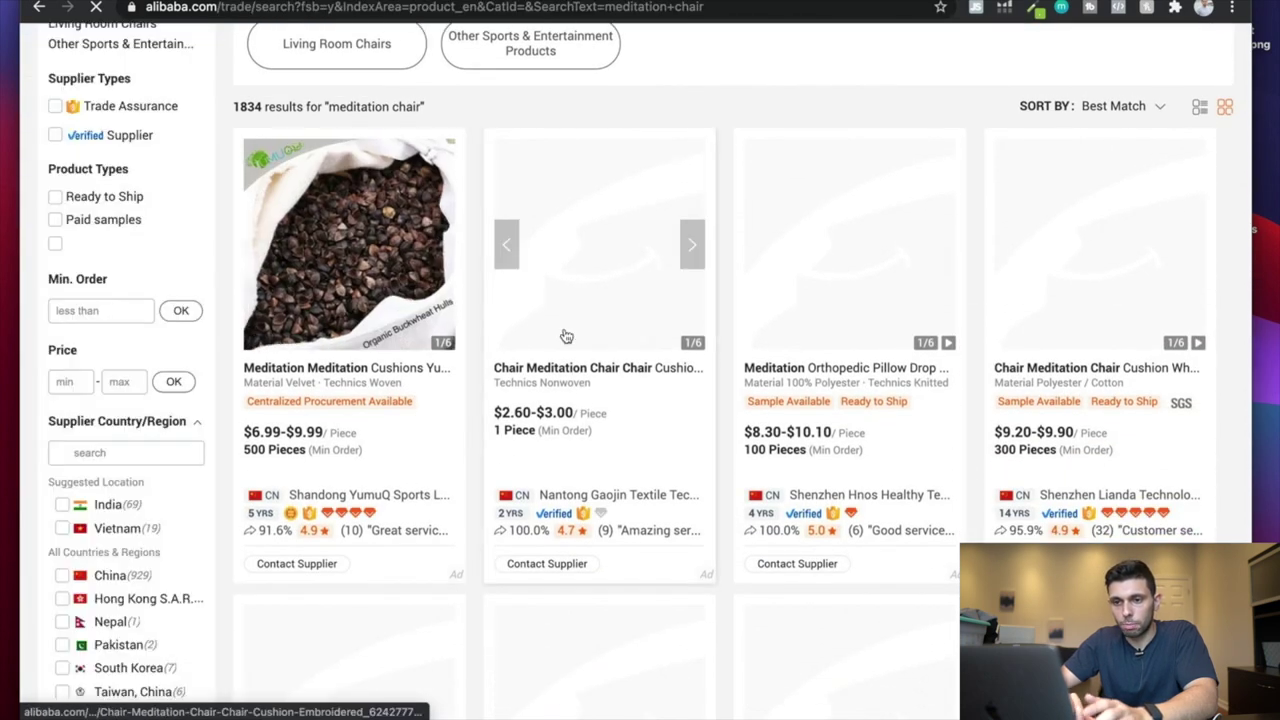
scroll(272, 370, "up", 3)
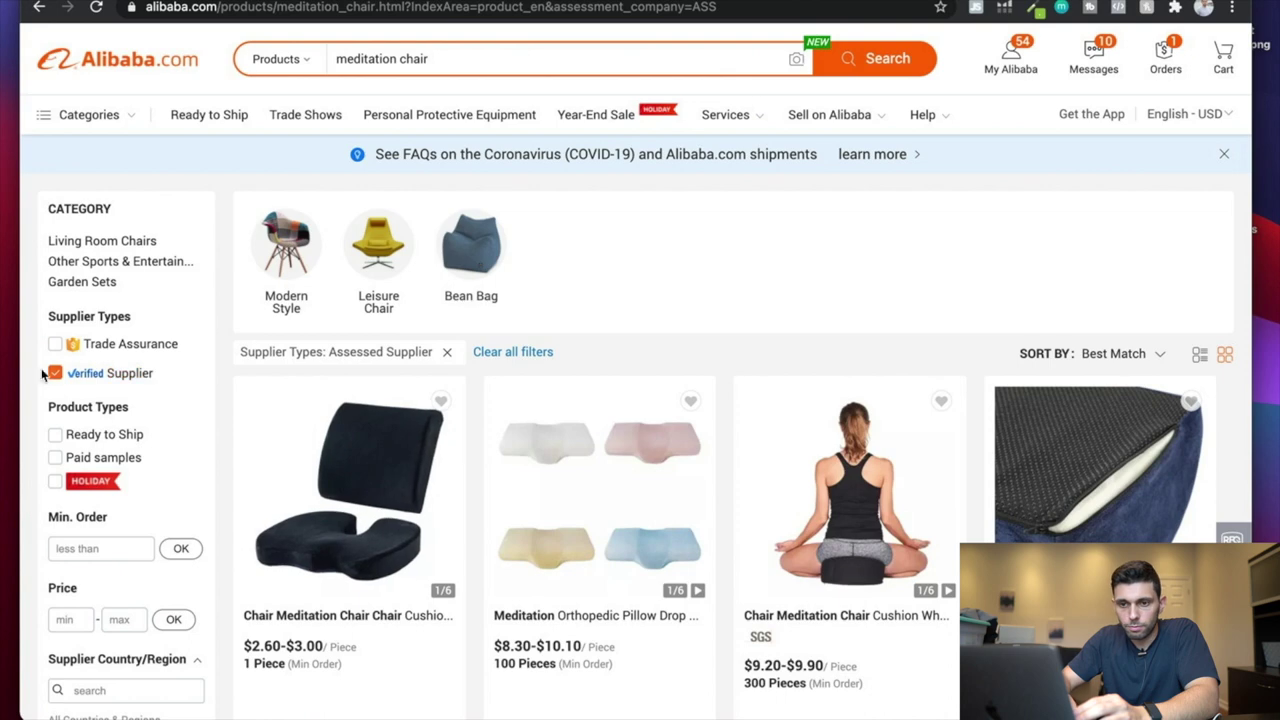
left_click(56, 346)
scroll(348, 447, "down", 3)
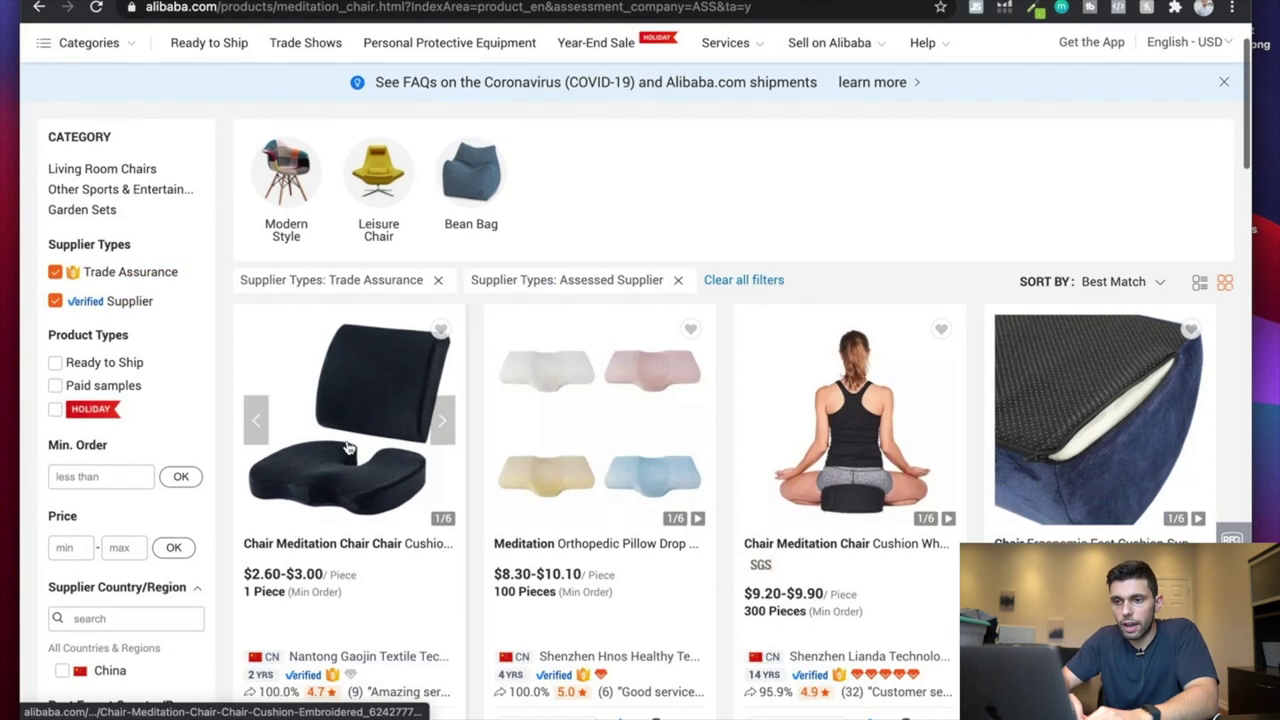
scroll(348, 447, "down", 5)
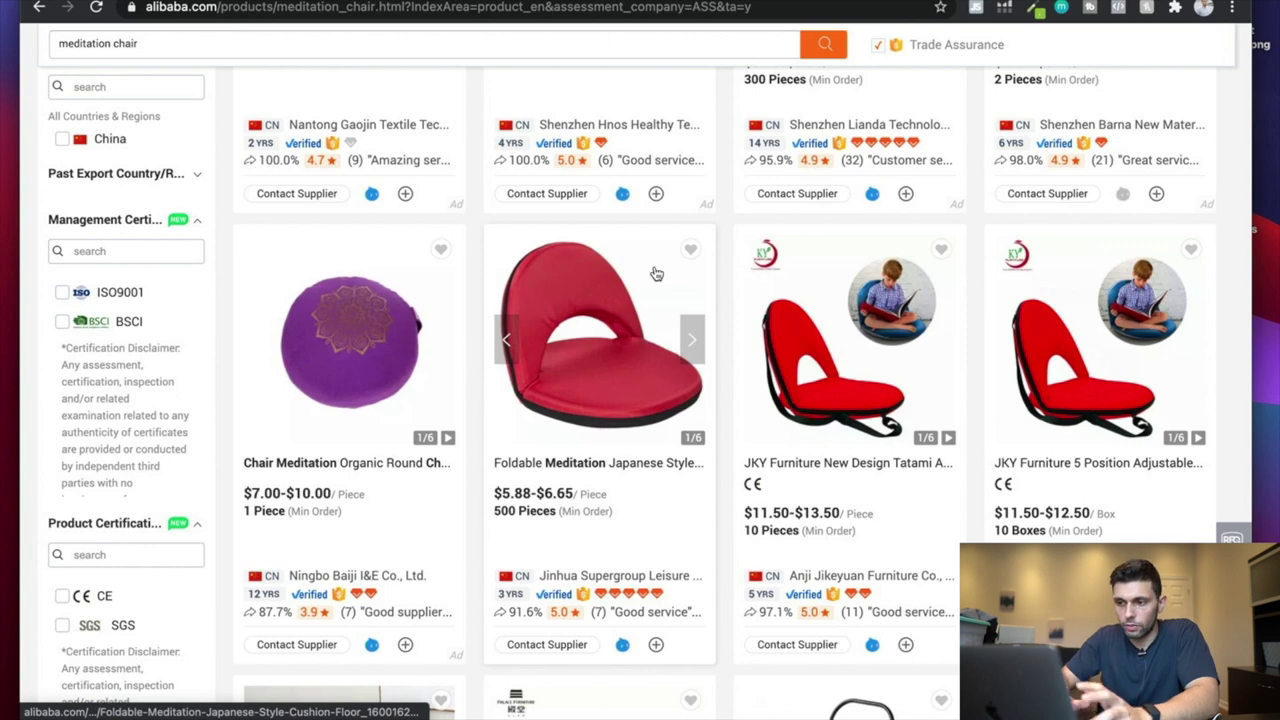
scroll(656, 273, "down", 1)
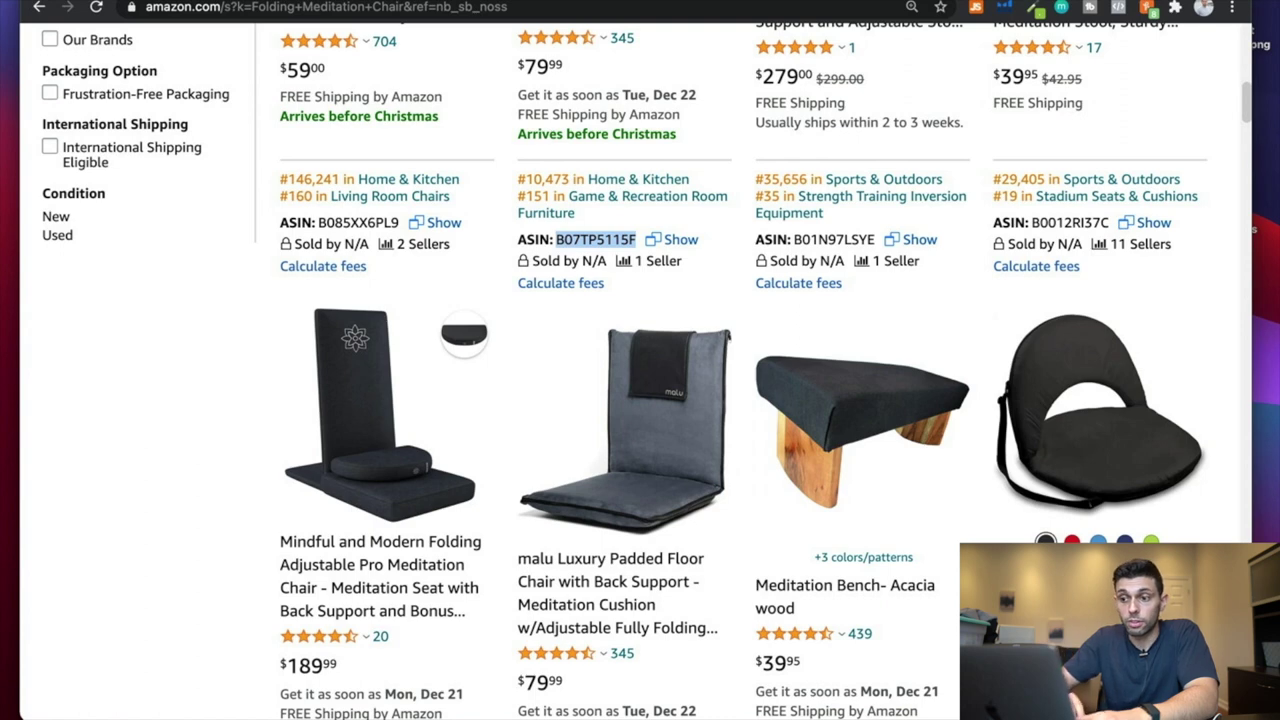
Open the malu Luxury Padded Floor Chair listing on Amazon and launch Helium 10's Profitability Calculator for it
left_click(652, 466)
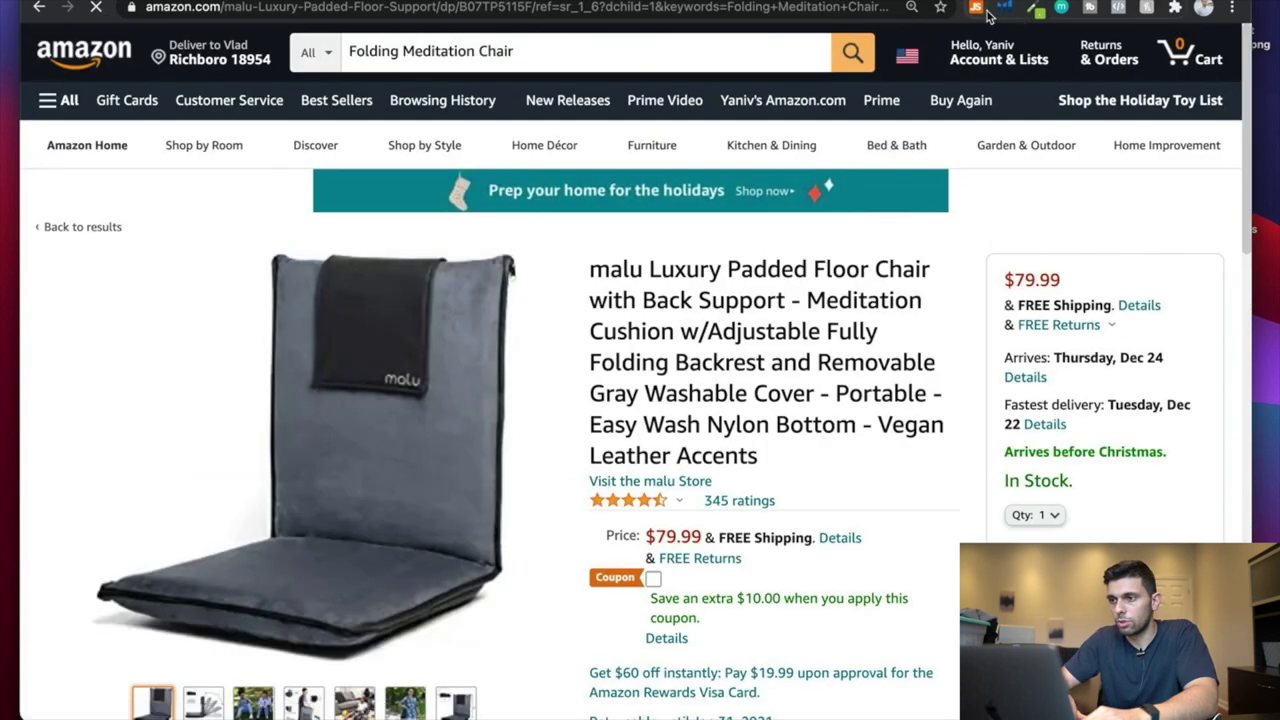
left_click(1005, 8)
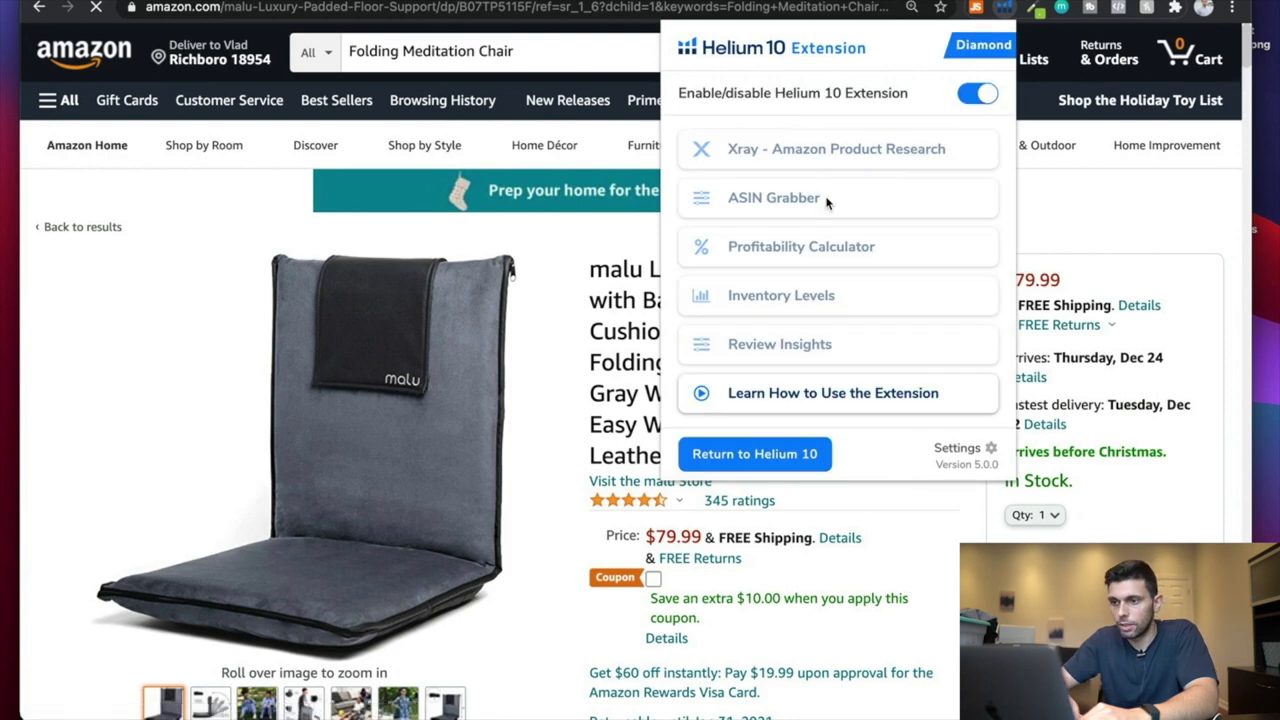
left_click(818, 248)
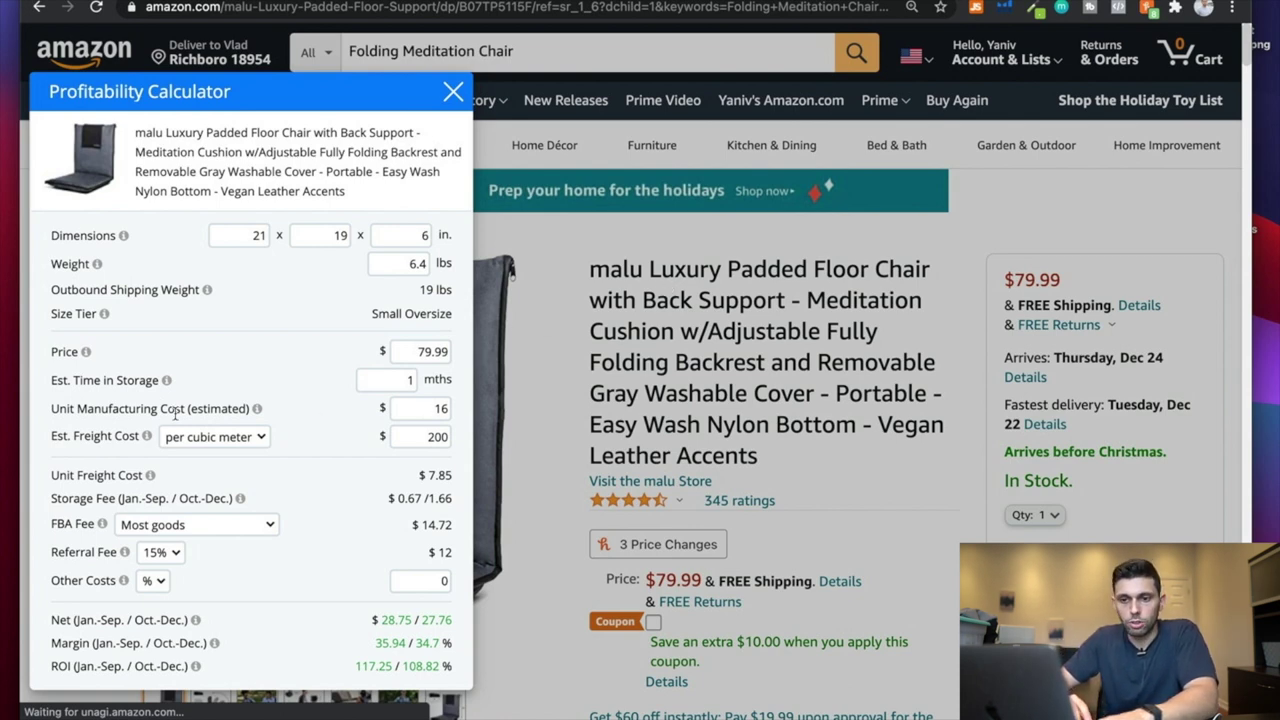
Check the estimated unit manufacturing cost in the calculator and clear the estimated freight cost
triple_click(56, 408)
double_click(440, 407)
left_click(436, 408)
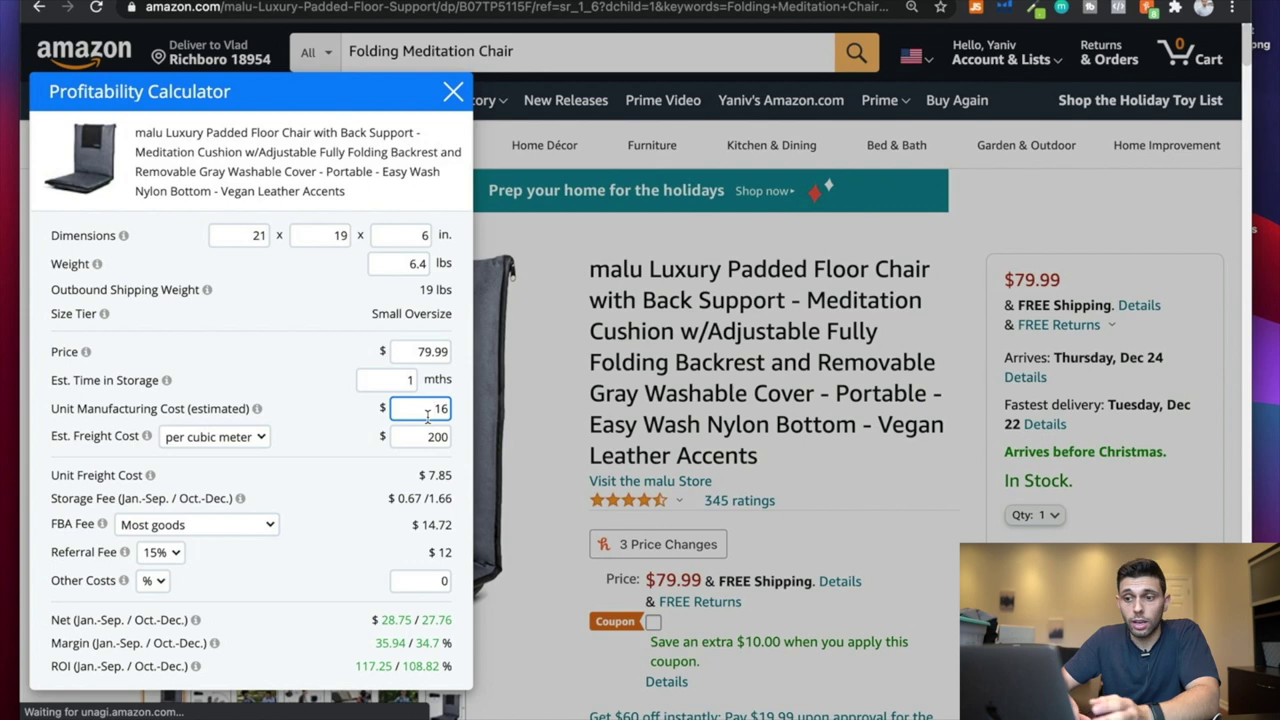
key("Tab")
key("BackSpace")
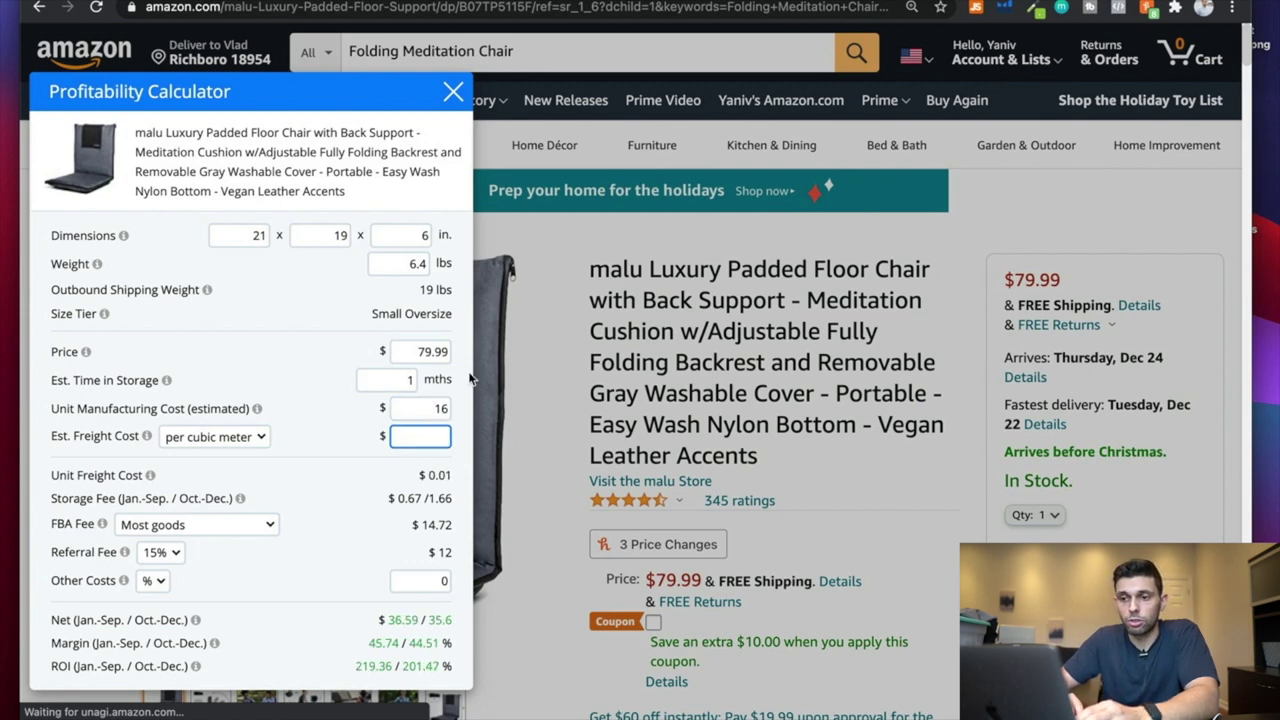
left_click(467, 403)
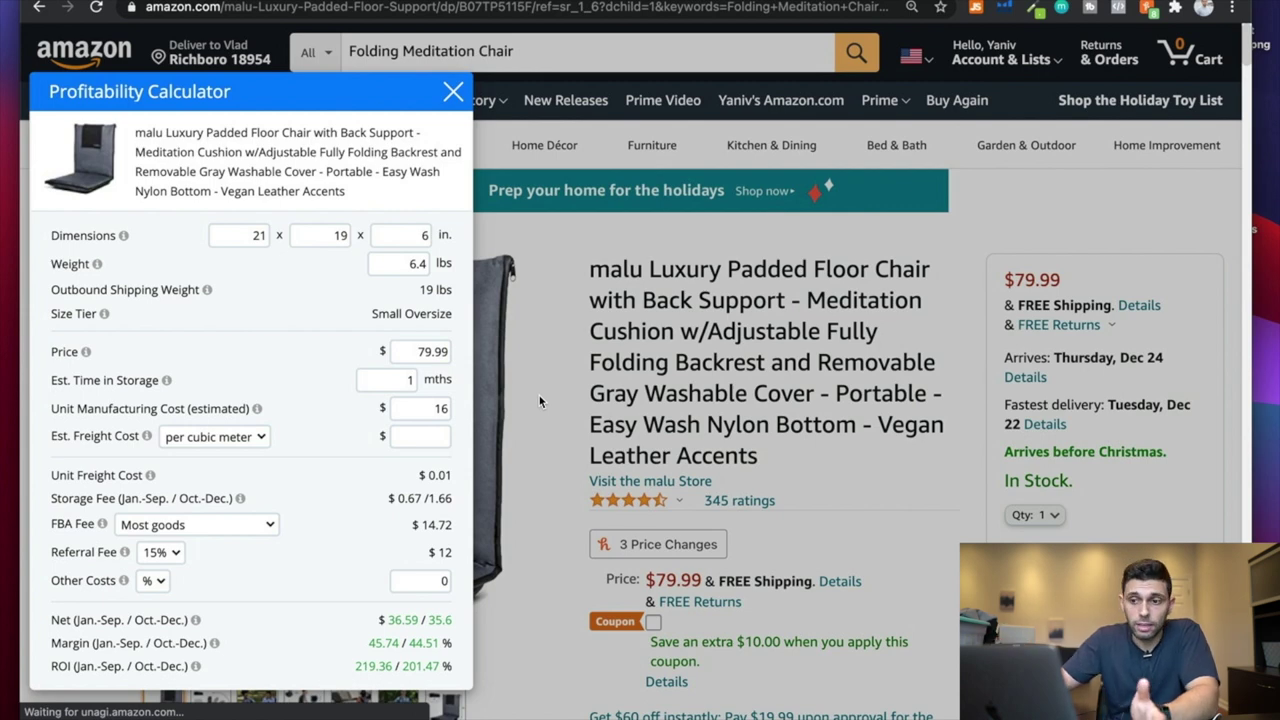
Examine the calculator's unit manufacturing cost, selling price and net profit for the malu chair
left_click(420, 410)
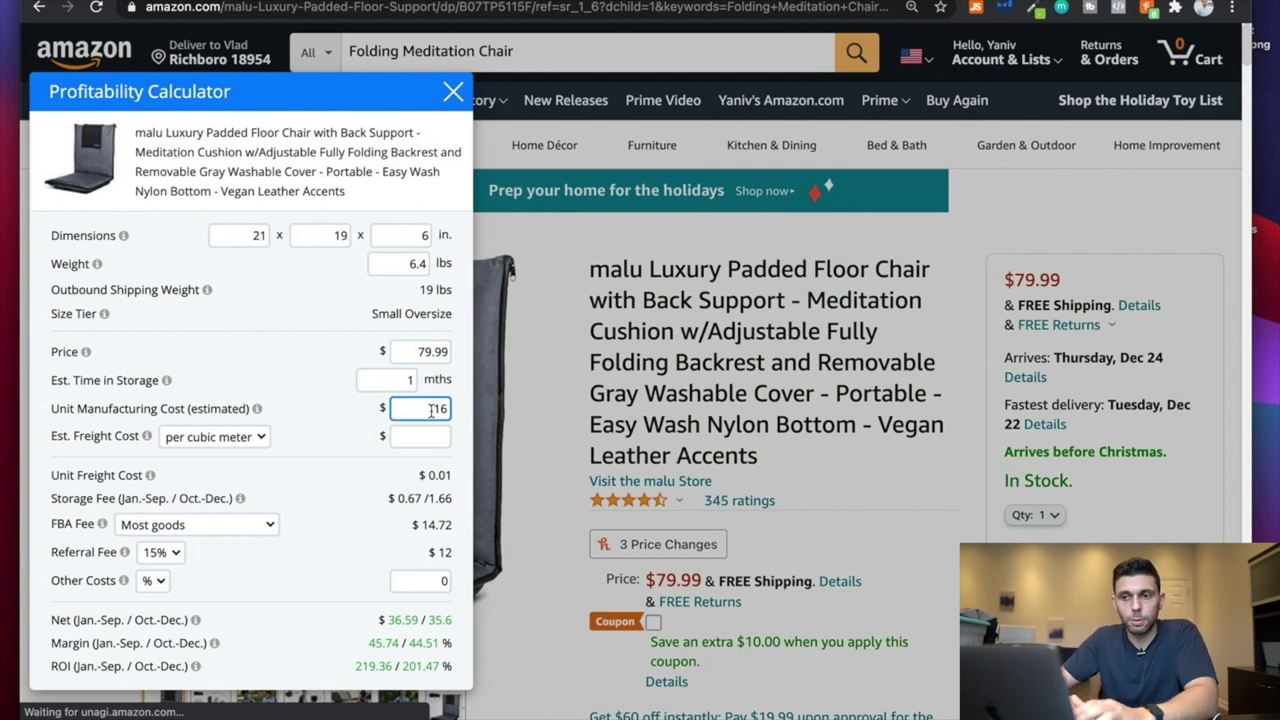
left_click_drag(405, 351, 464, 356)
left_click(418, 351)
scroll(224, 622, "down", 1)
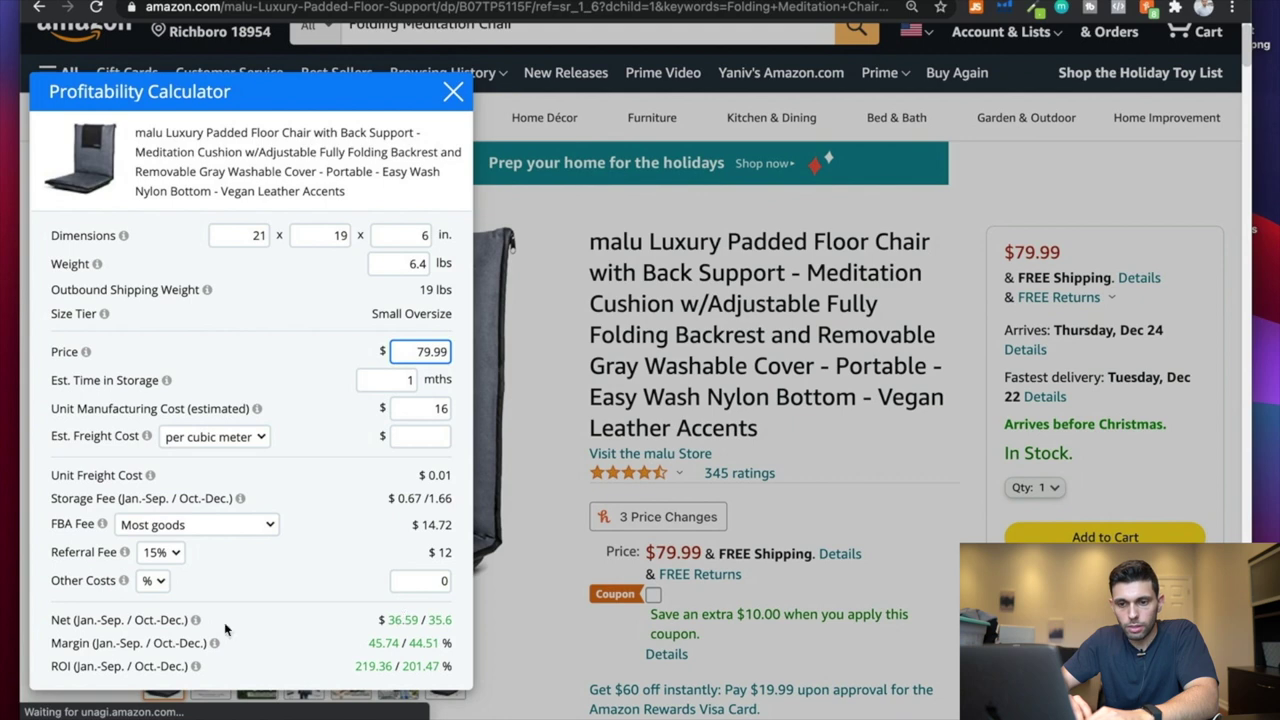
left_click_drag(52, 620, 426, 622)
left_click(420, 622)
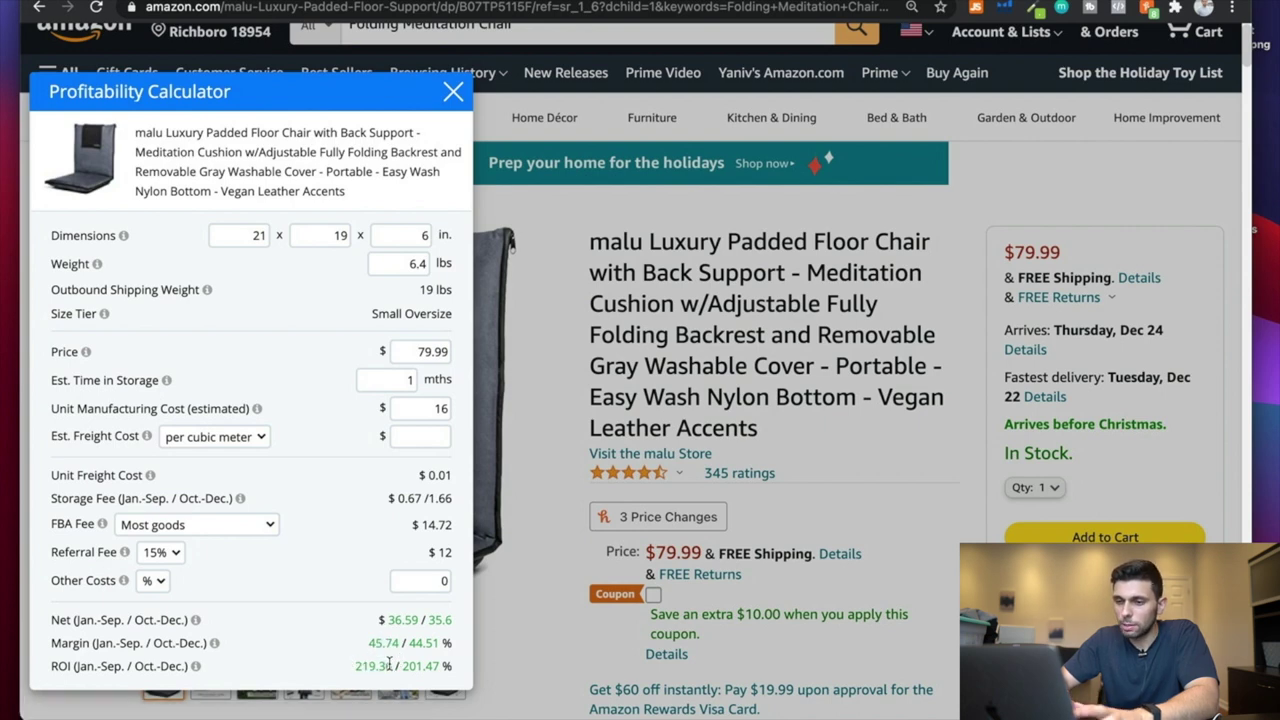
Change the dollar part of the selling price in the Profitability Calculator to 69
left_click(433, 352)
key("BackSpace")
key("BackSpace")
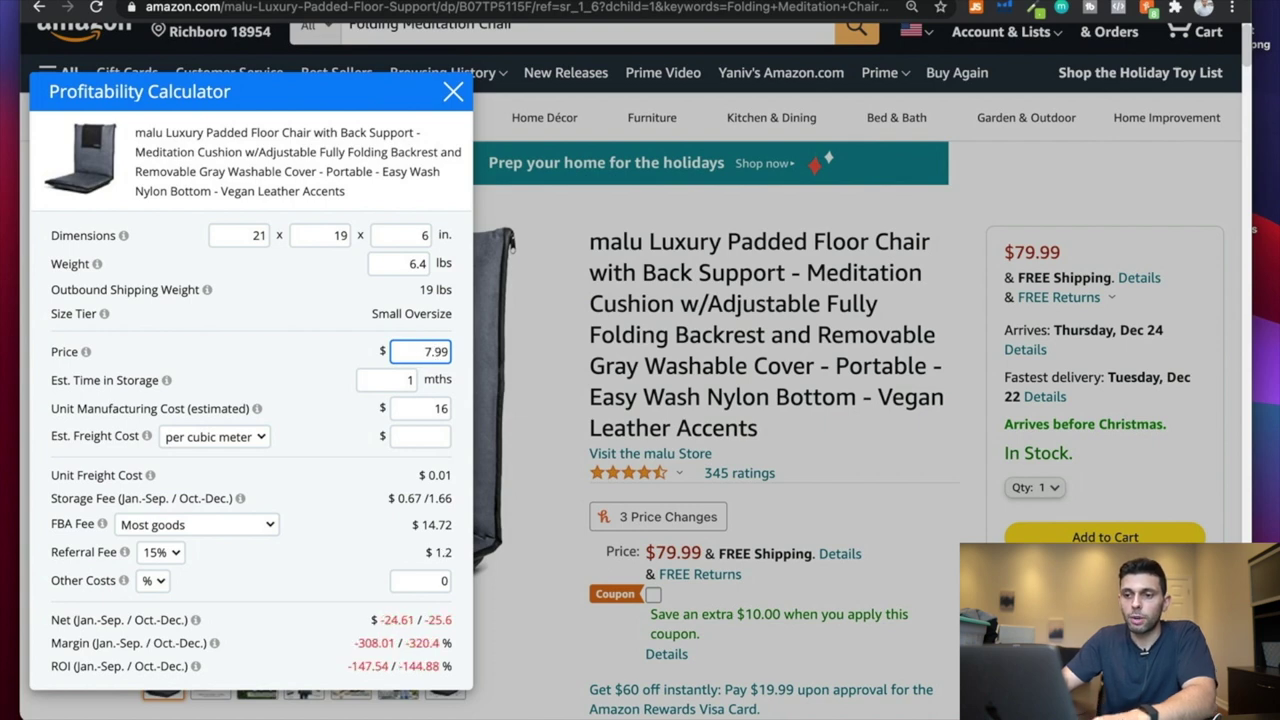
type("69")
left_click(346, 591)
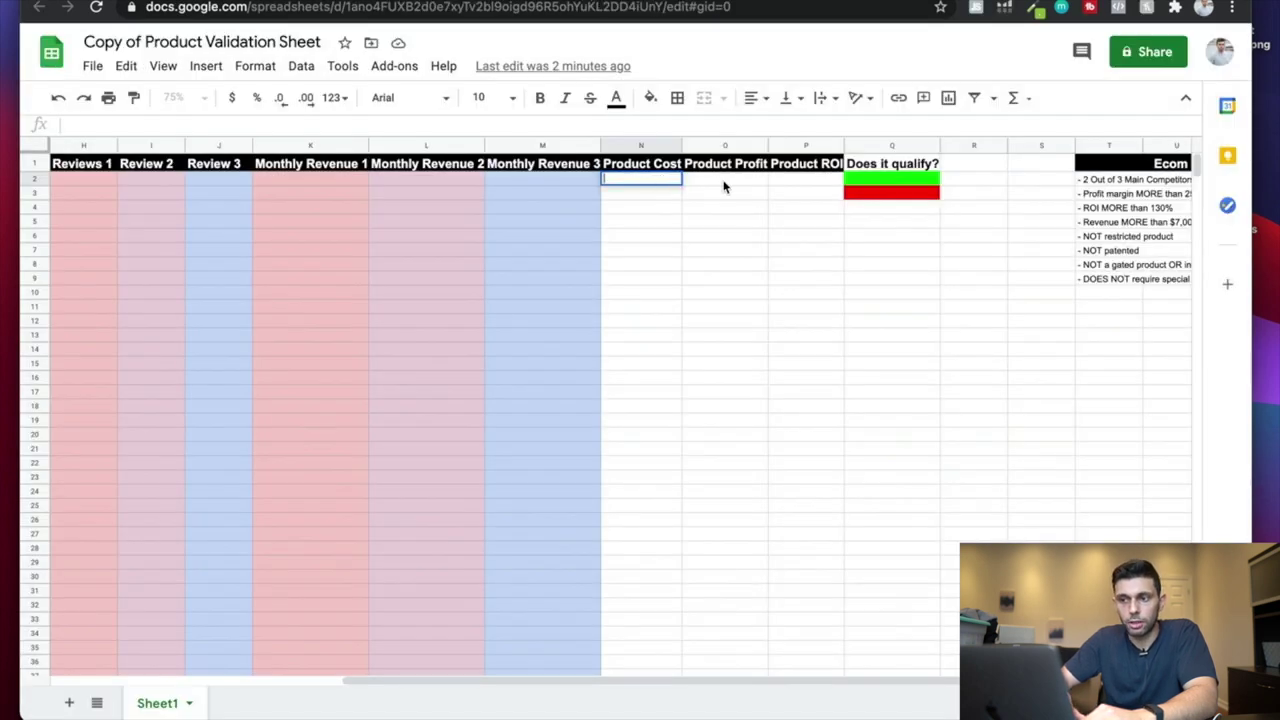
Return to the validation sheet and examine the Product Cost, Product Profit, Product ROI and "Does it qualify?" columns
left_click(791, 182)
left_click(655, 187)
left_click(705, 194)
left_click(800, 195)
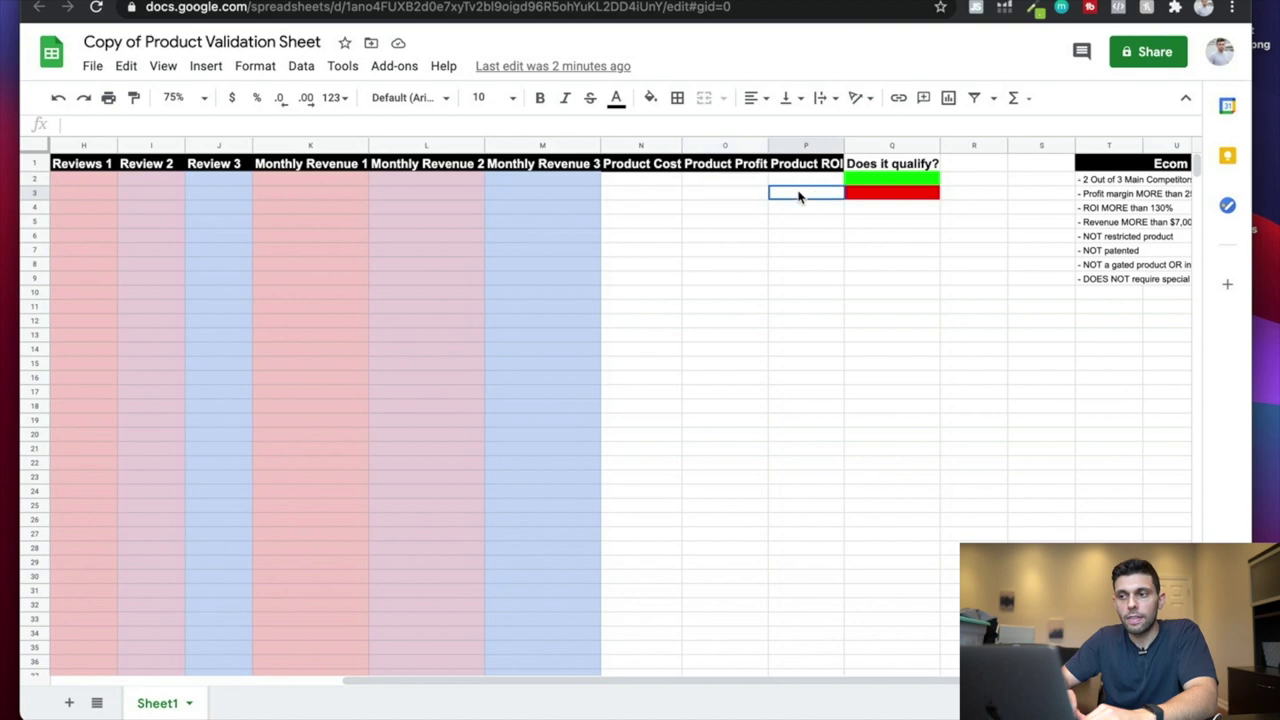
left_click(643, 228)
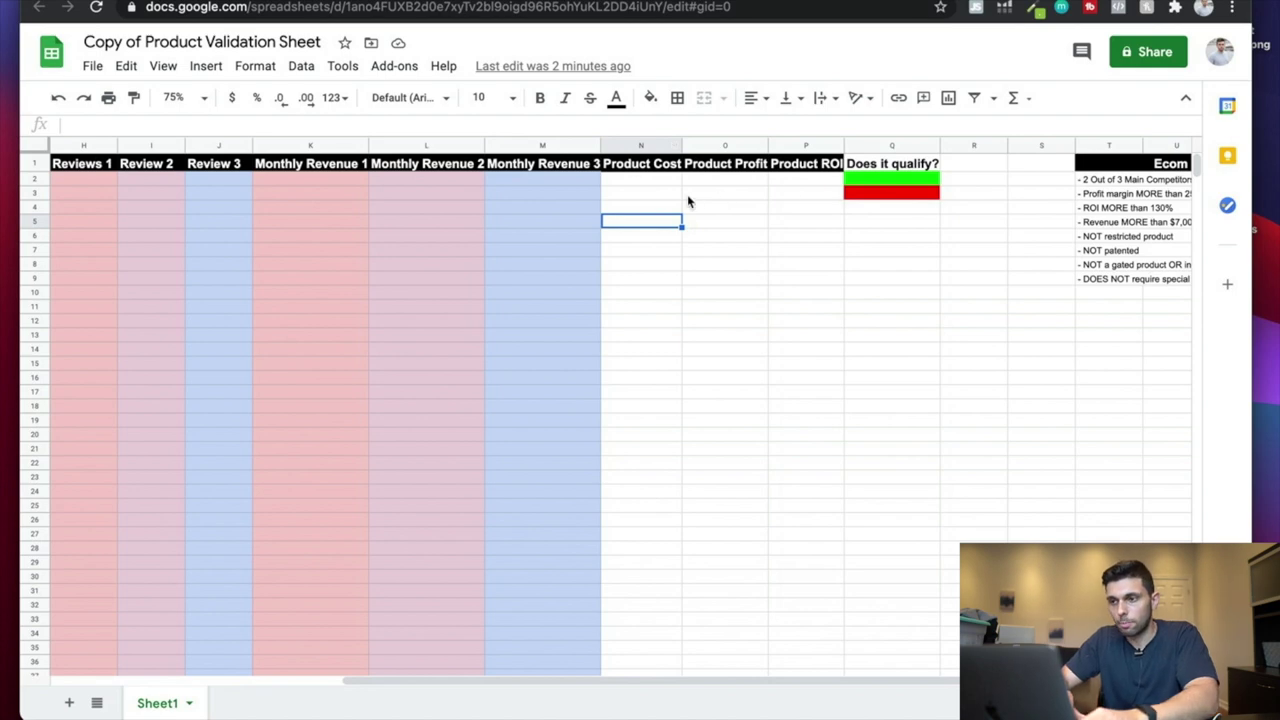
scroll(790, 195, "right", 2)
left_click(820, 183)
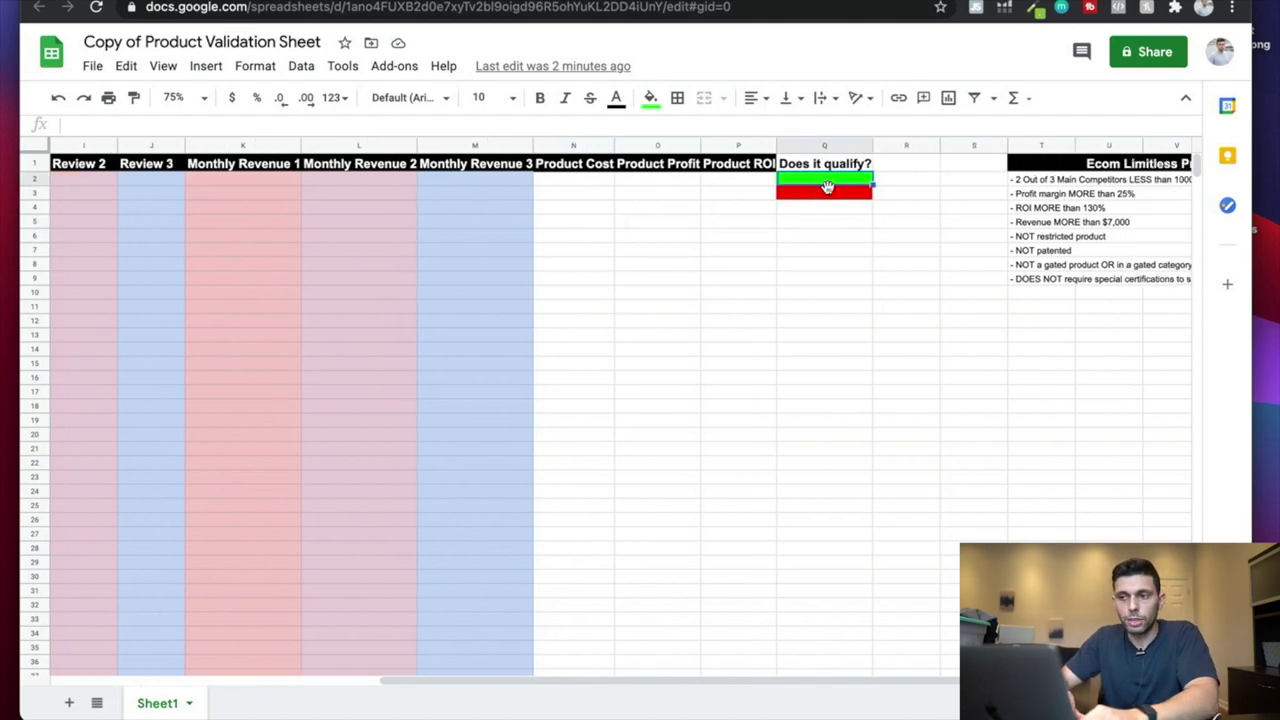
Set the validation sheet's zoom to 100% and bring the Ecom Limitless Product Research System criteria into view
left_click(650, 97)
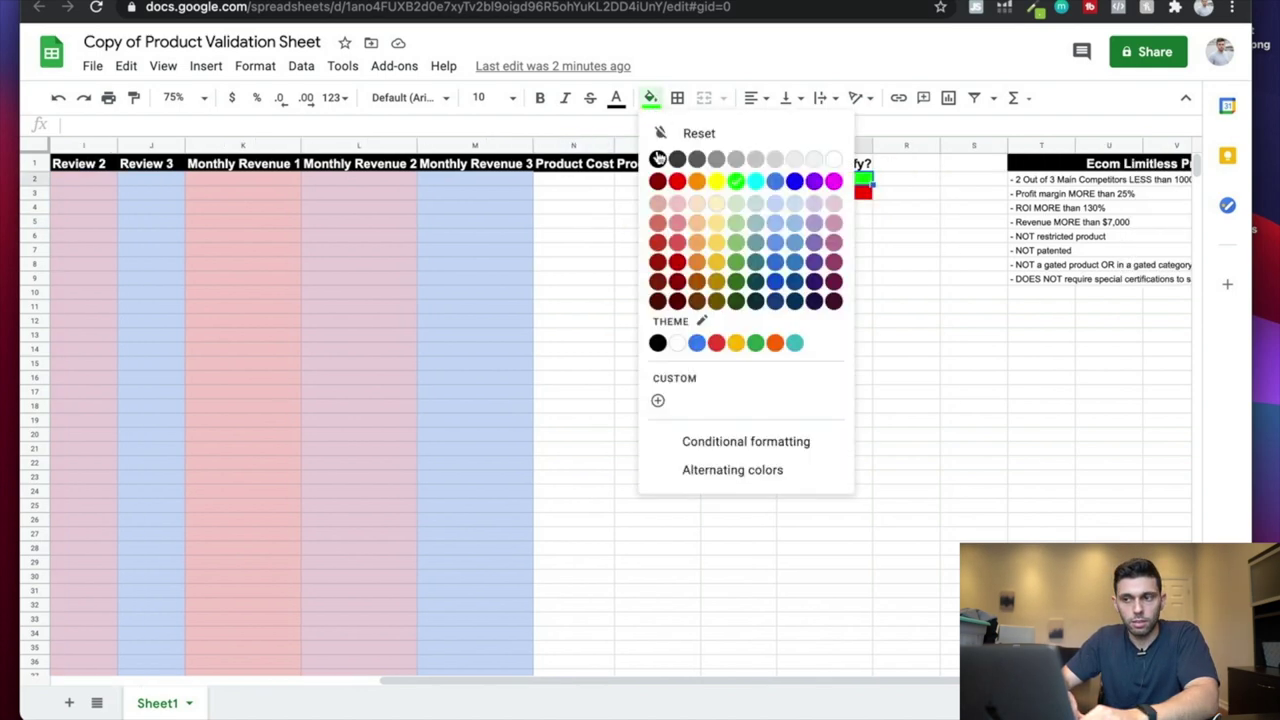
left_click(1000, 390)
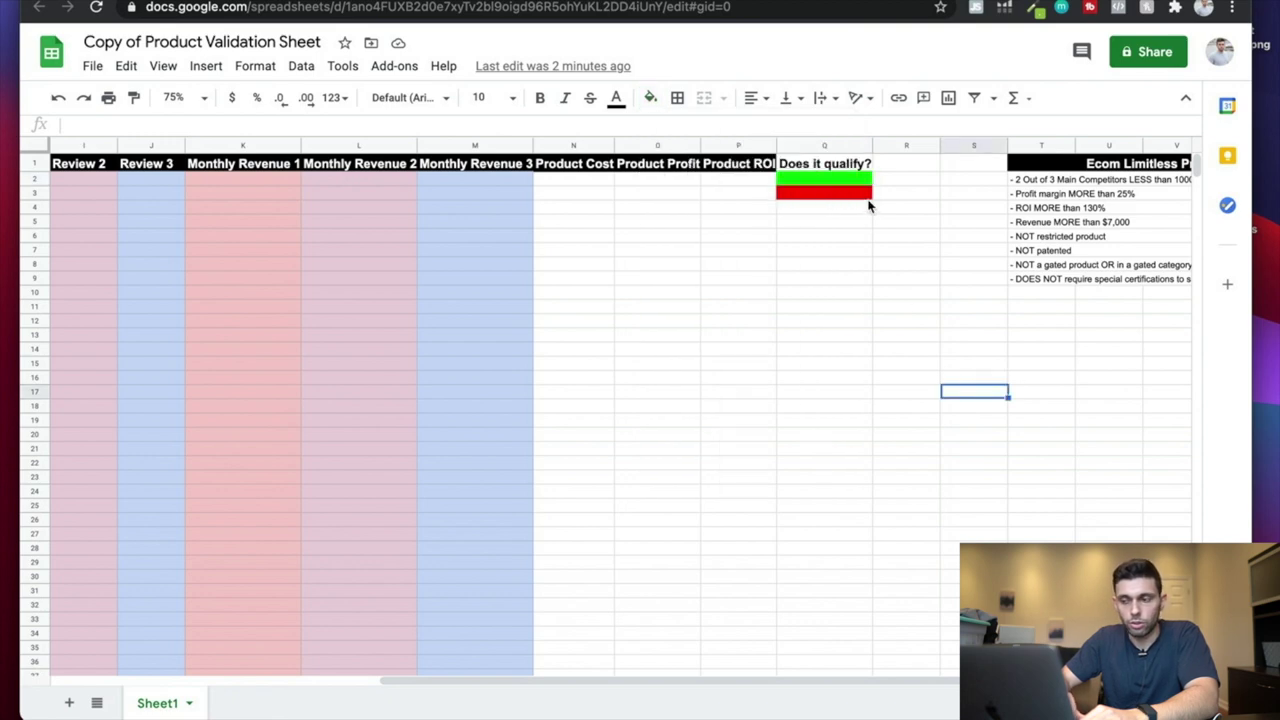
scroll(765, 197, "right", 5)
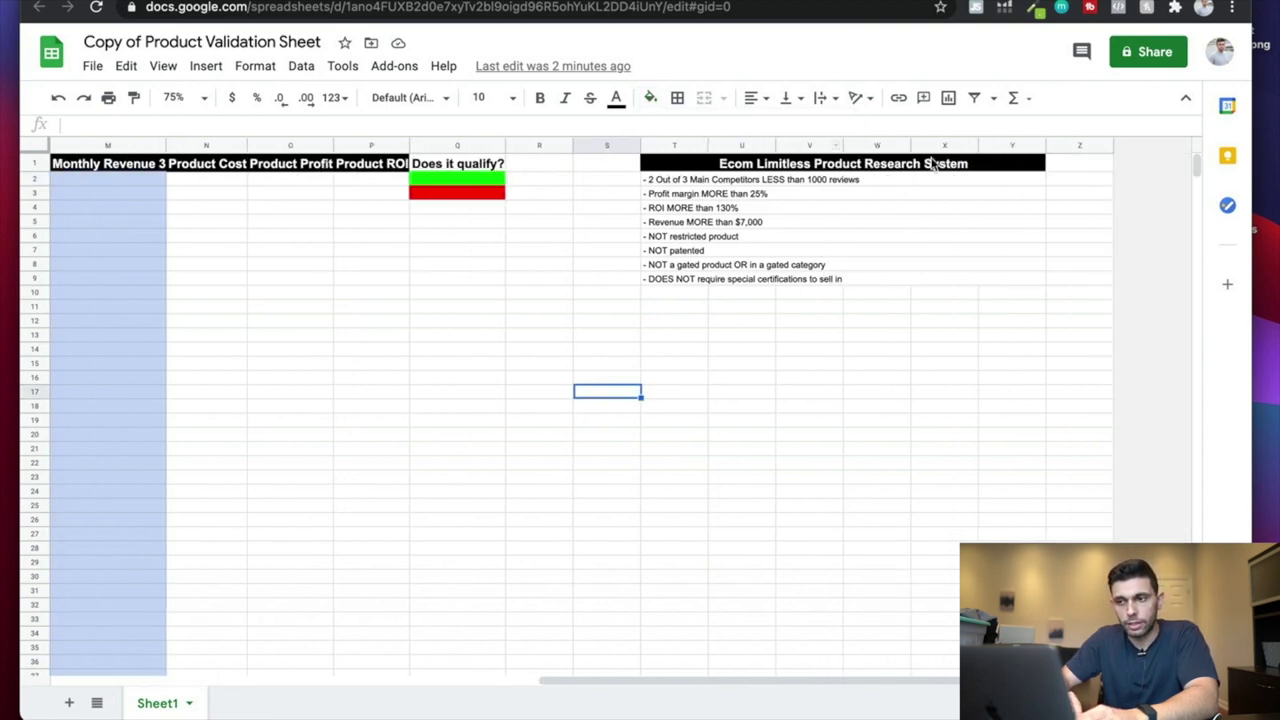
left_click(185, 97)
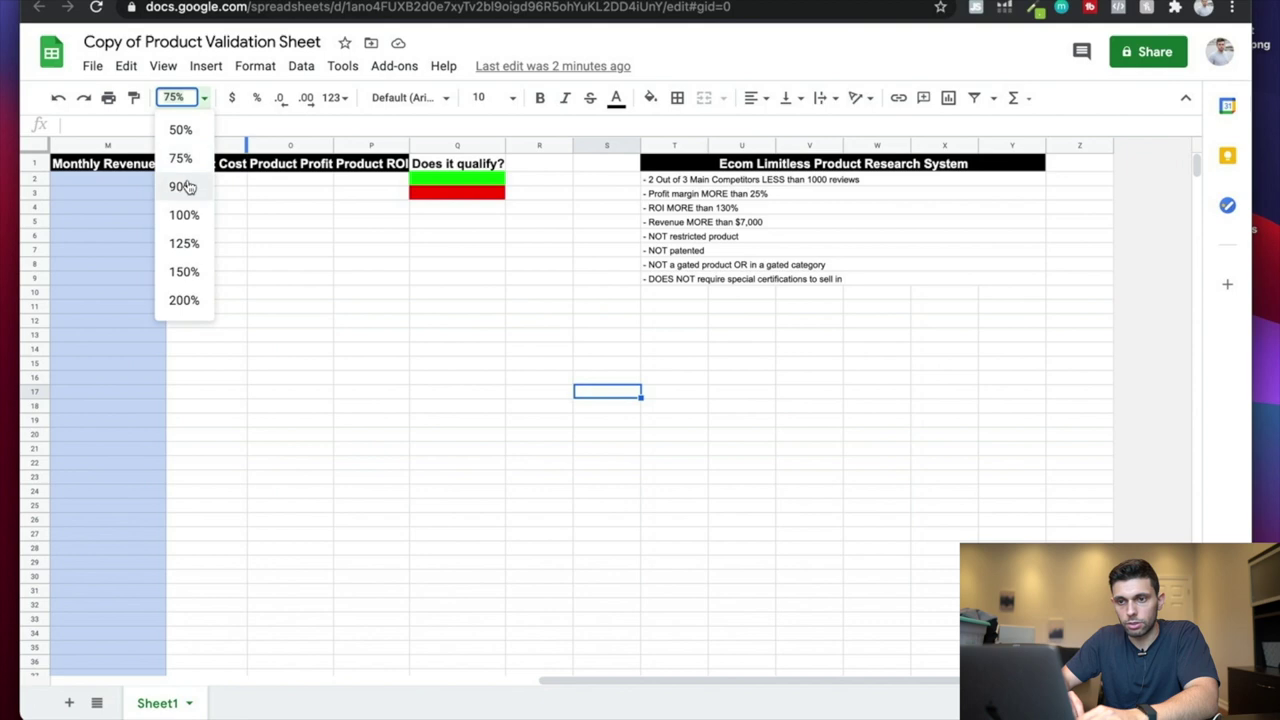
left_click(182, 215)
scroll(677, 229, "right", 4)
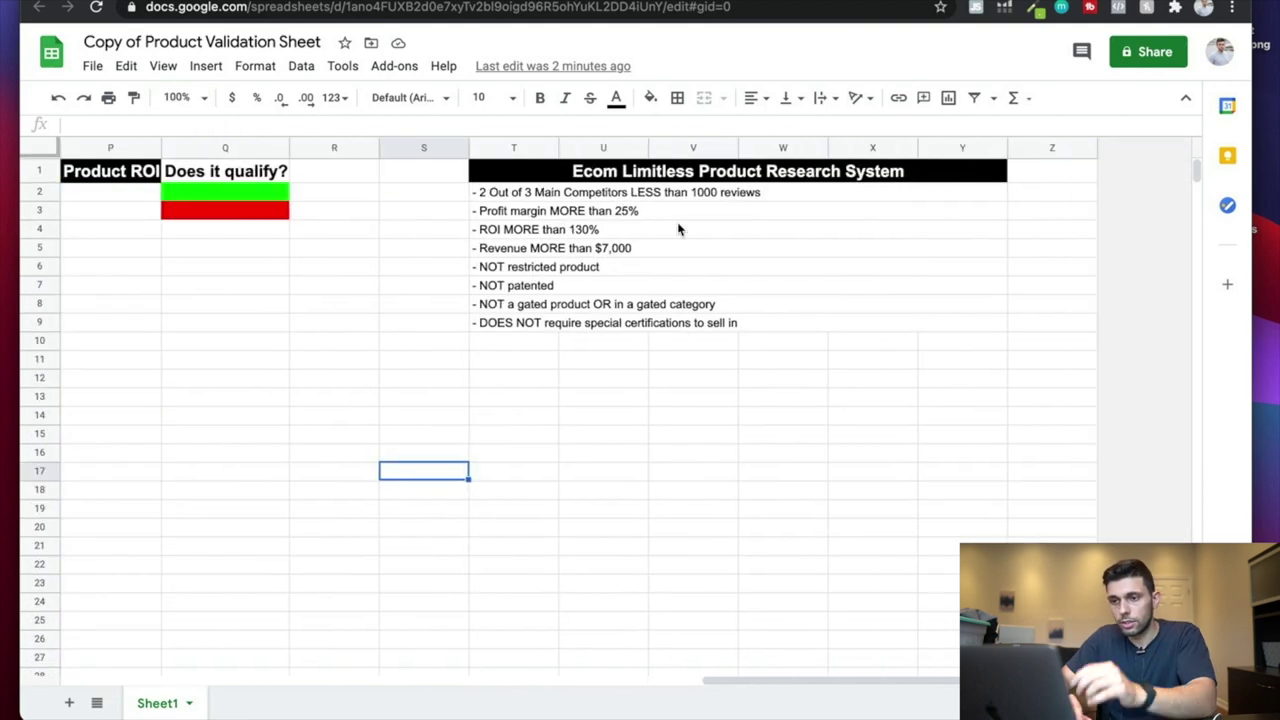
Examine each product research criterion in order, from the competitor review limit to the special certifications rule
left_click(588, 193)
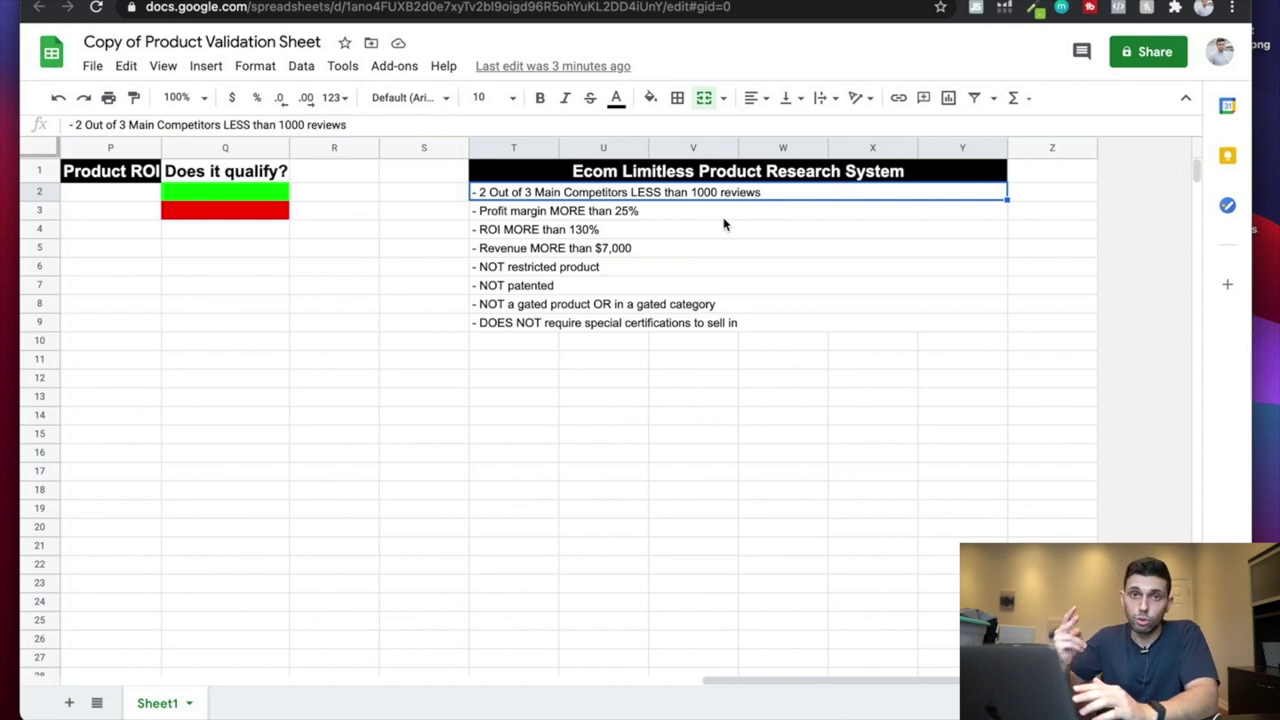
scroll(725, 225, "left", 5)
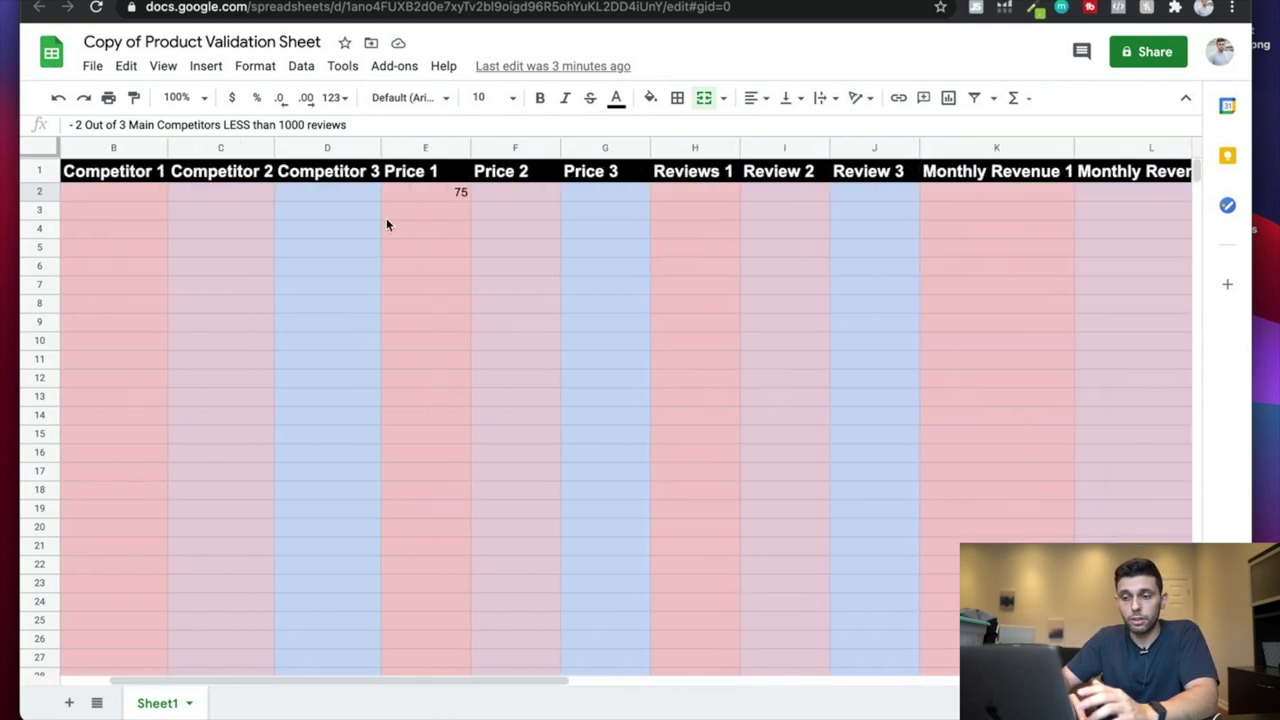
scroll(484, 227, "right", 5)
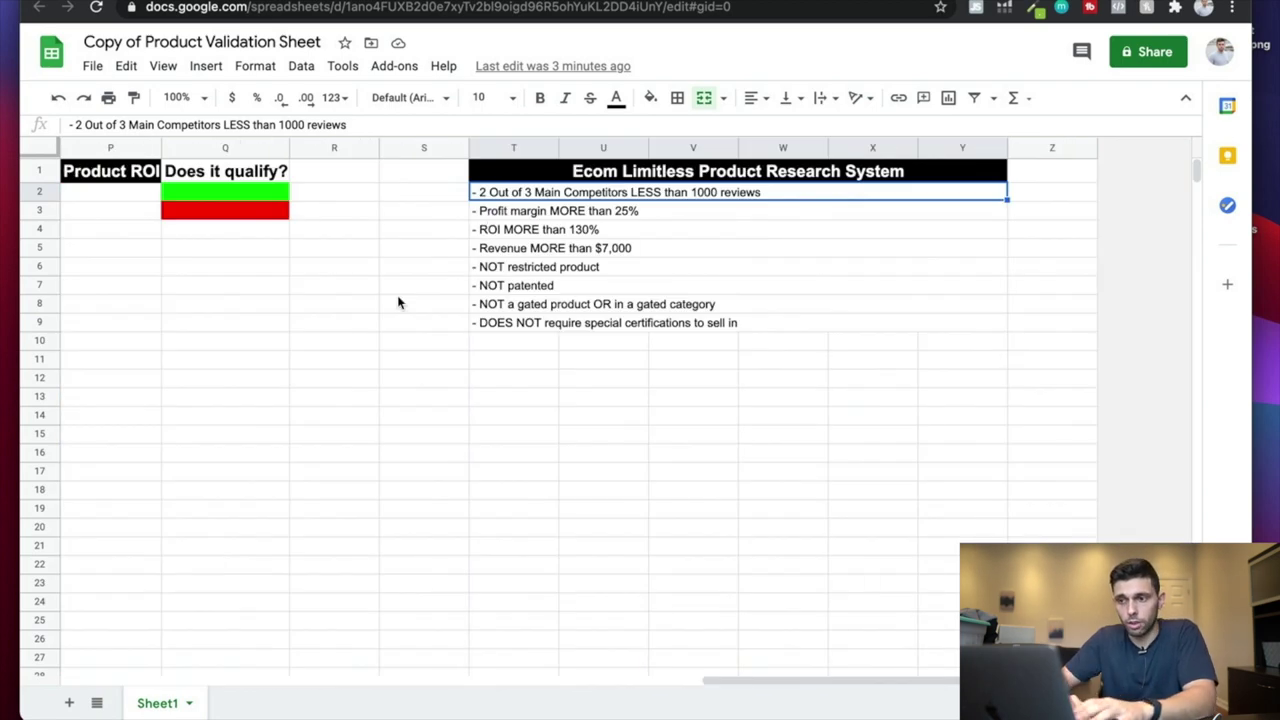
left_click(598, 218)
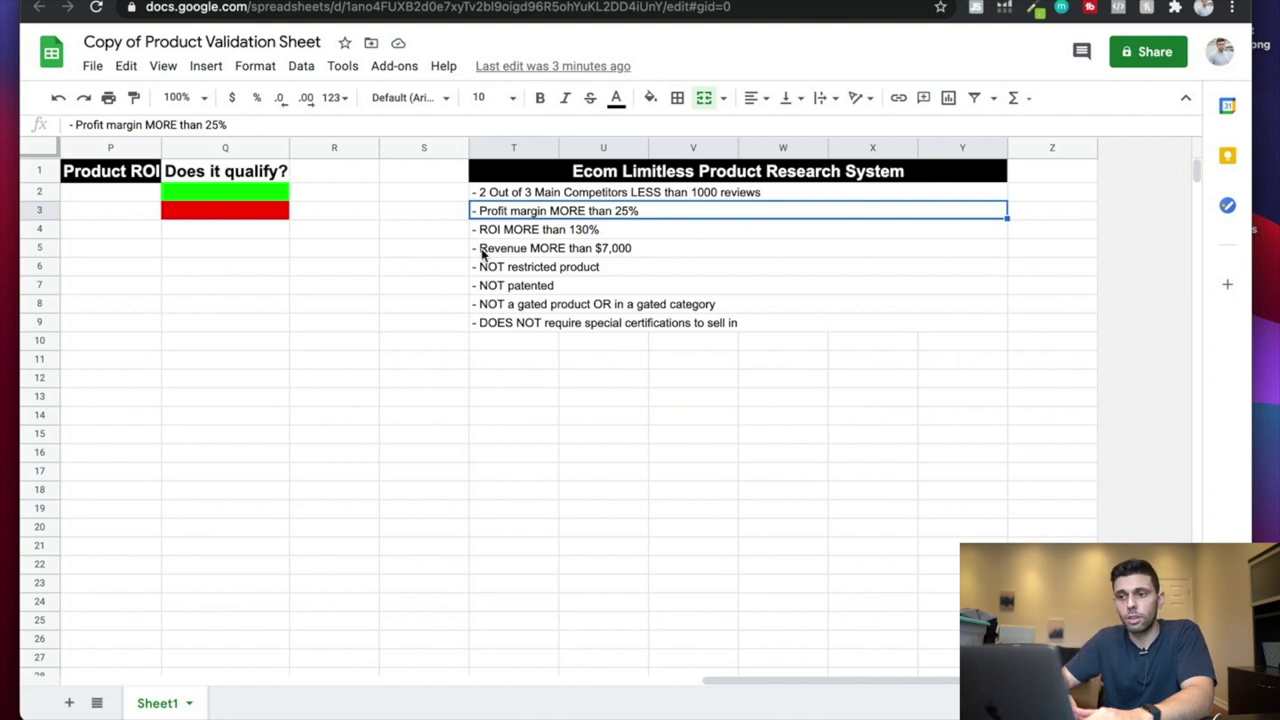
left_click(523, 236)
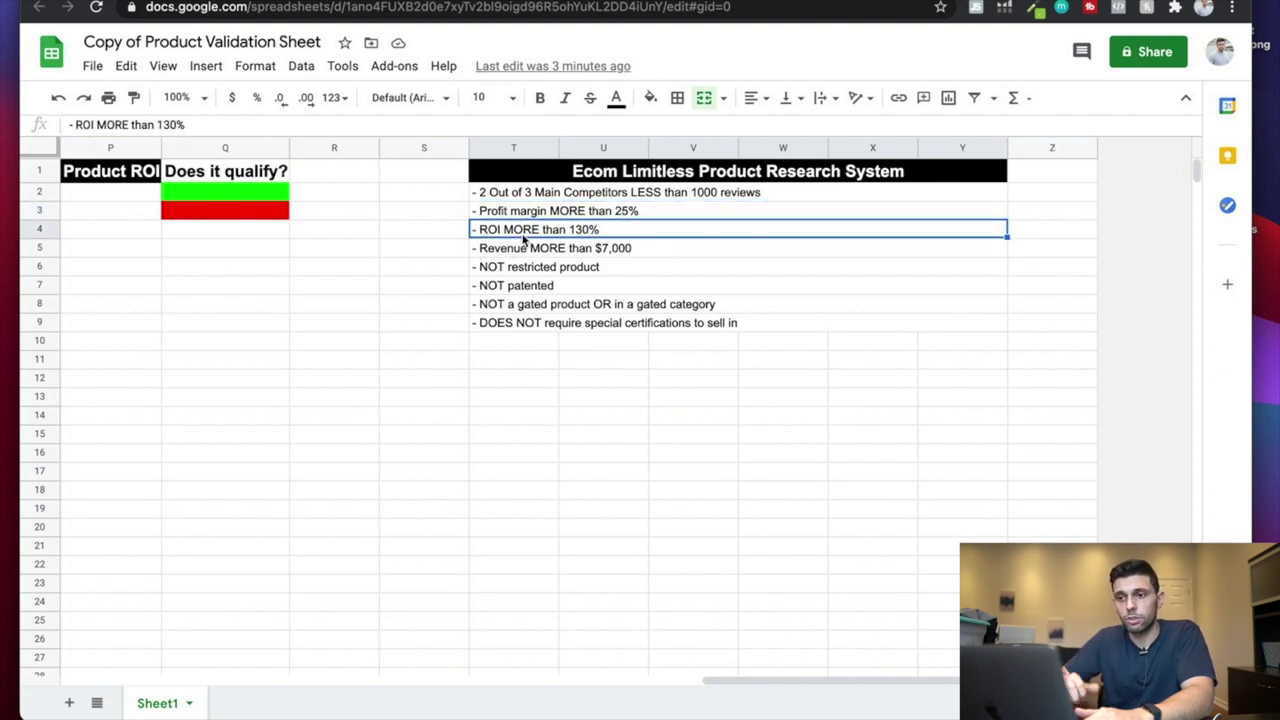
left_click(527, 253)
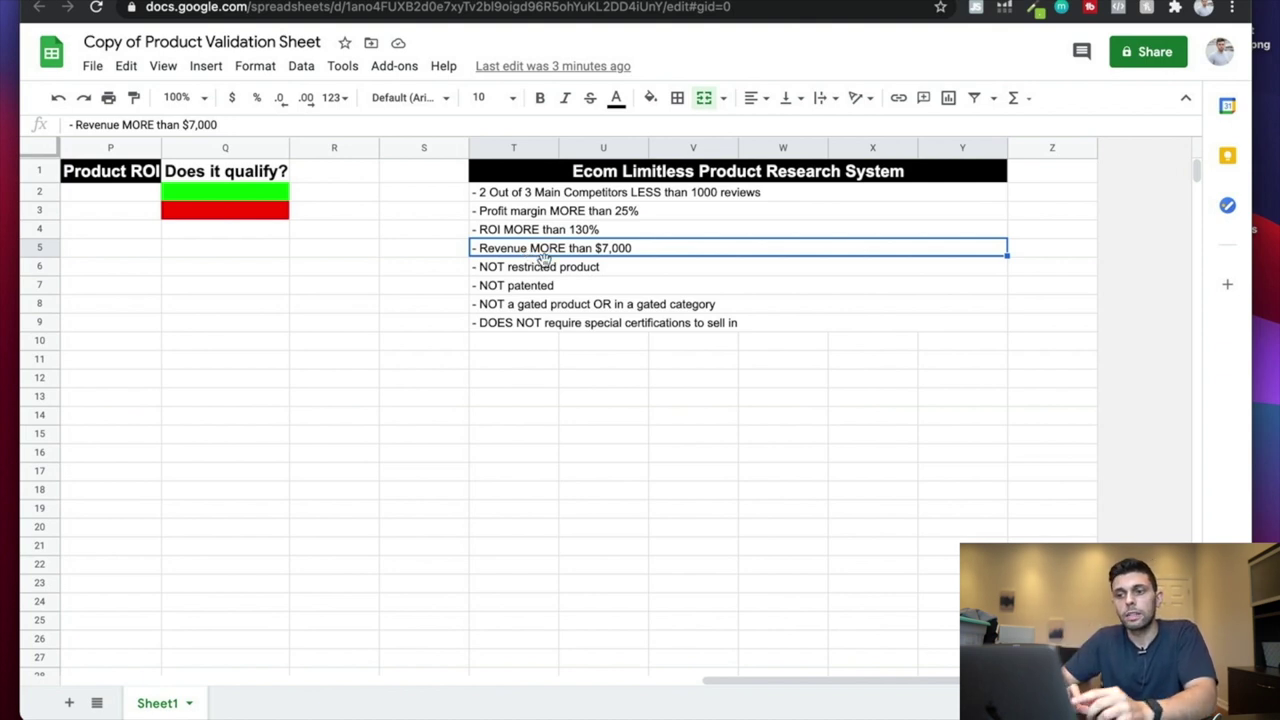
left_click(548, 268)
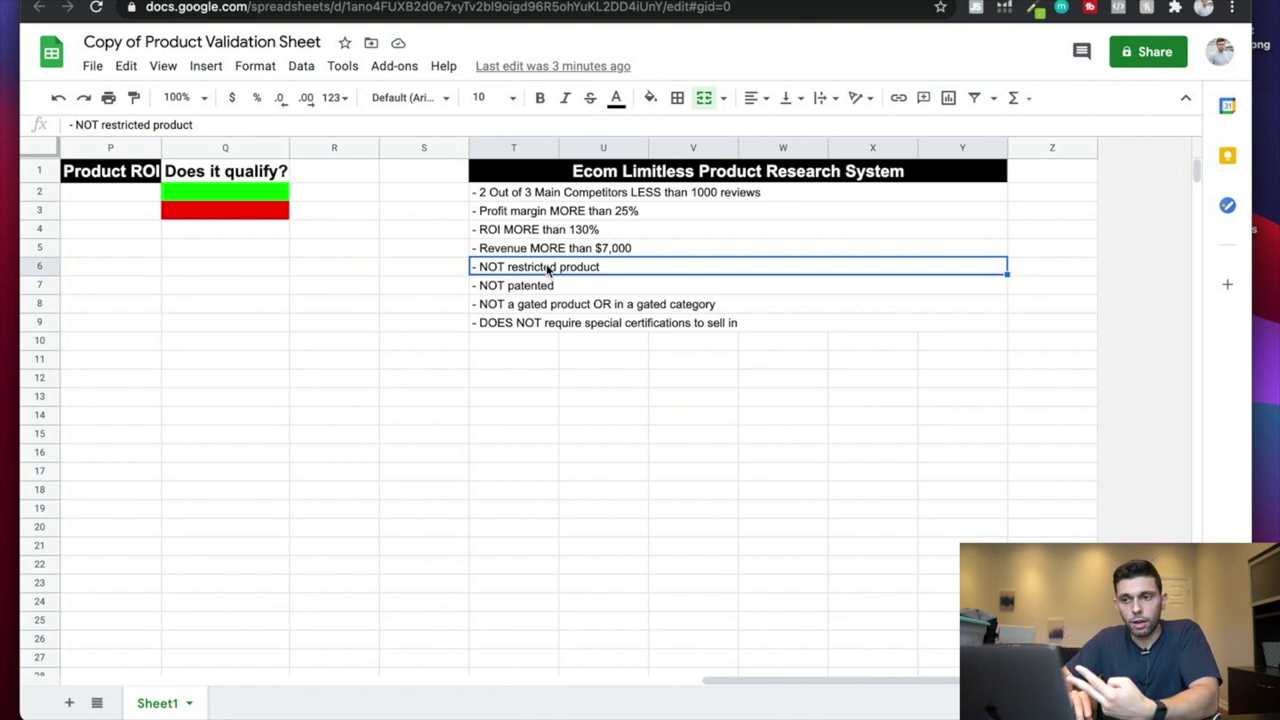
left_click(546, 286)
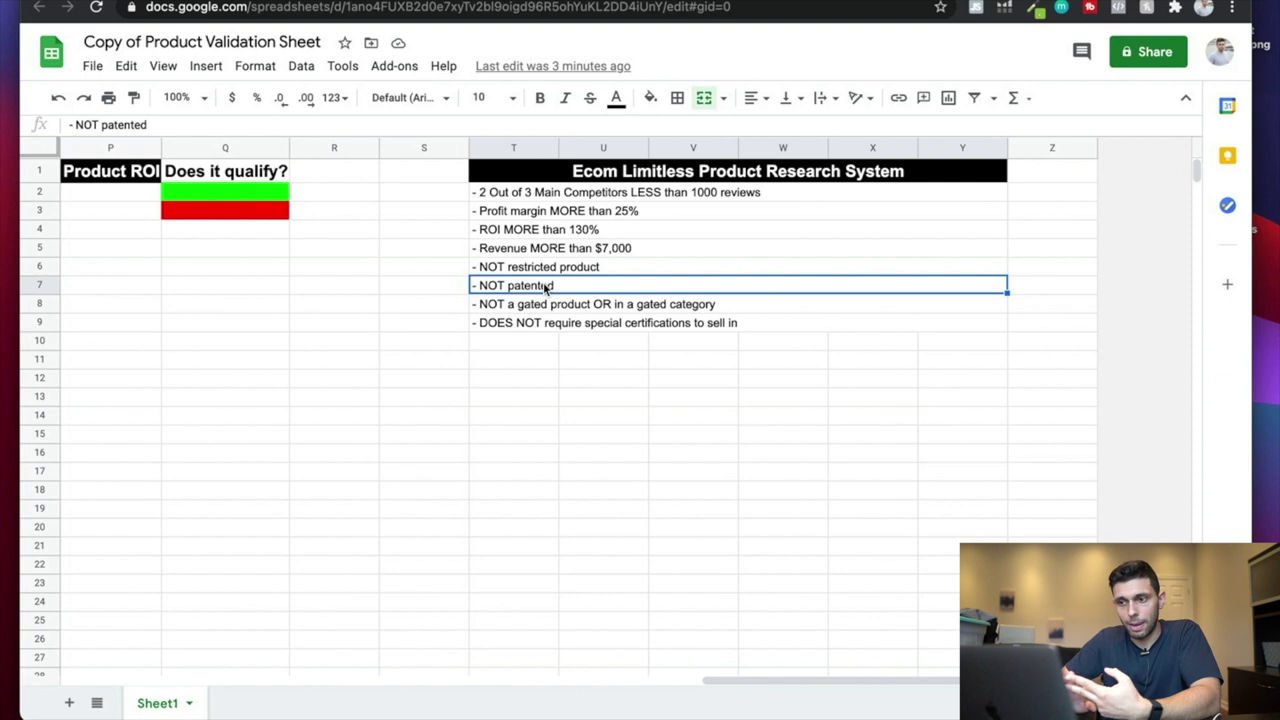
left_click(549, 304)
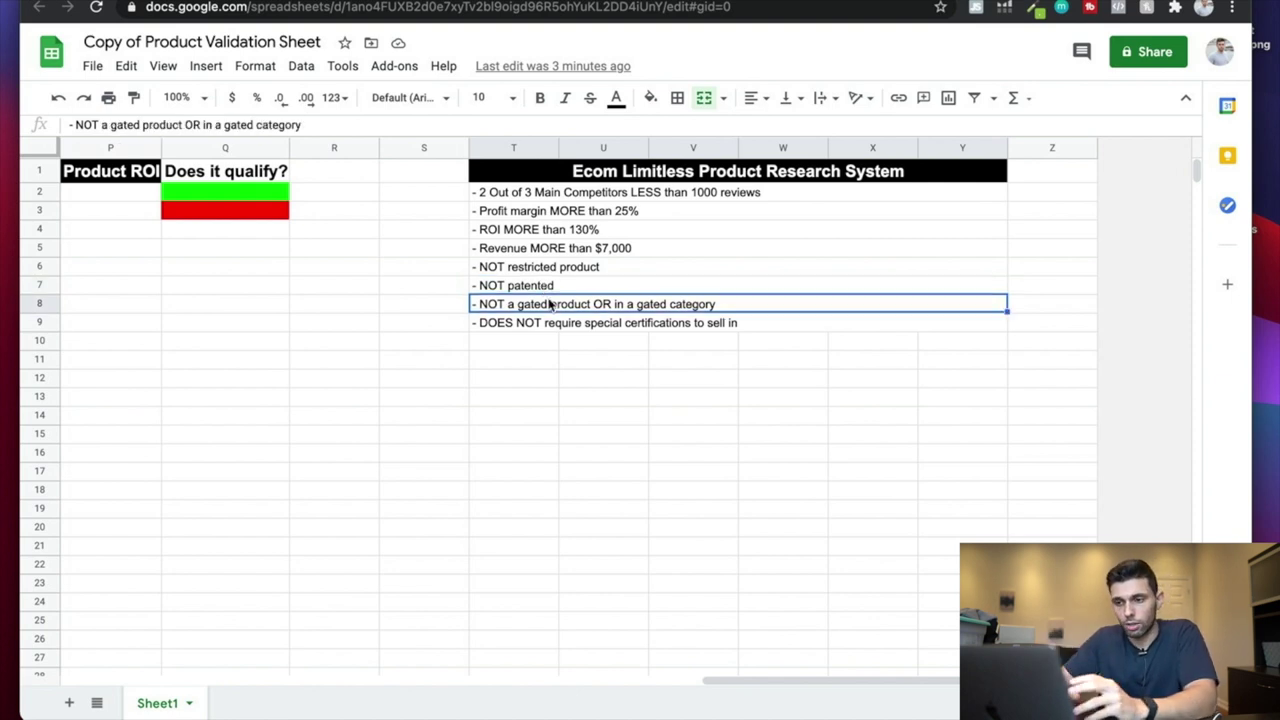
left_click(555, 323)
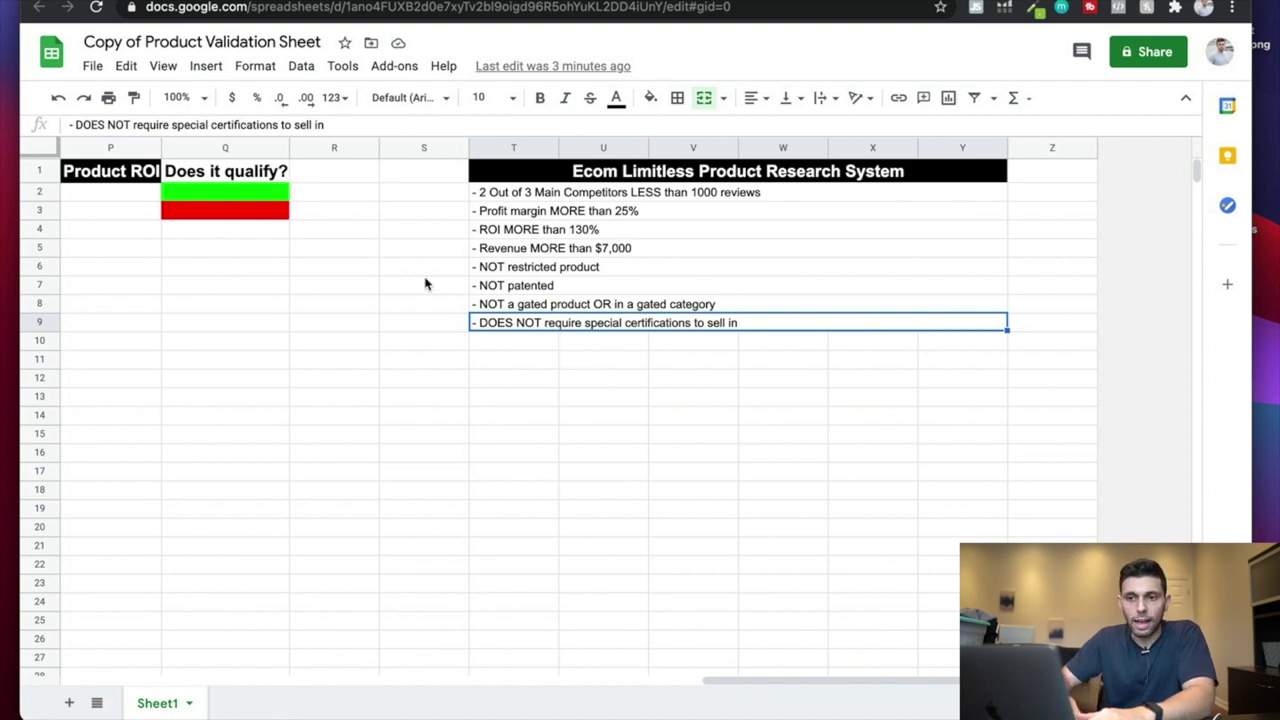
Compare the "Does it qualify?" column and the criteria list with the competitor columns, and locate the command for copying the sheet
scroll(350, 260, "left", 5)
left_click(613, 198)
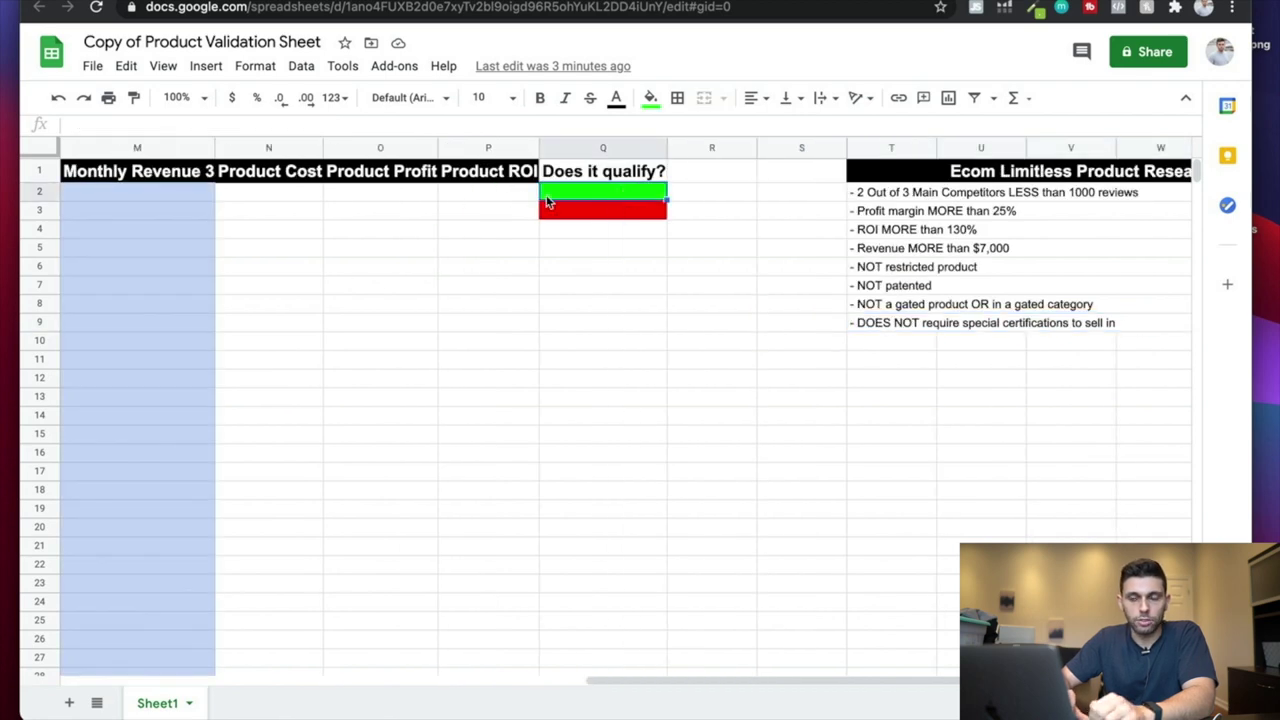
scroll(588, 195, "left", 6)
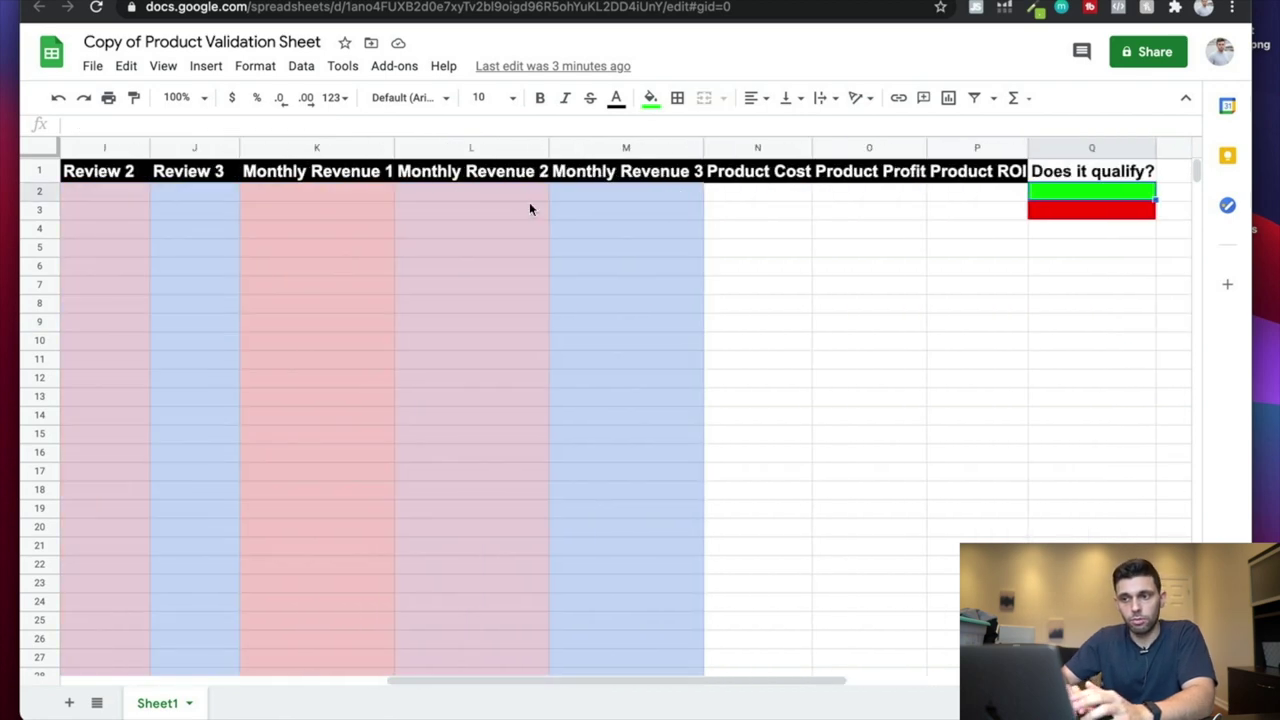
scroll(548, 212, "right", 10)
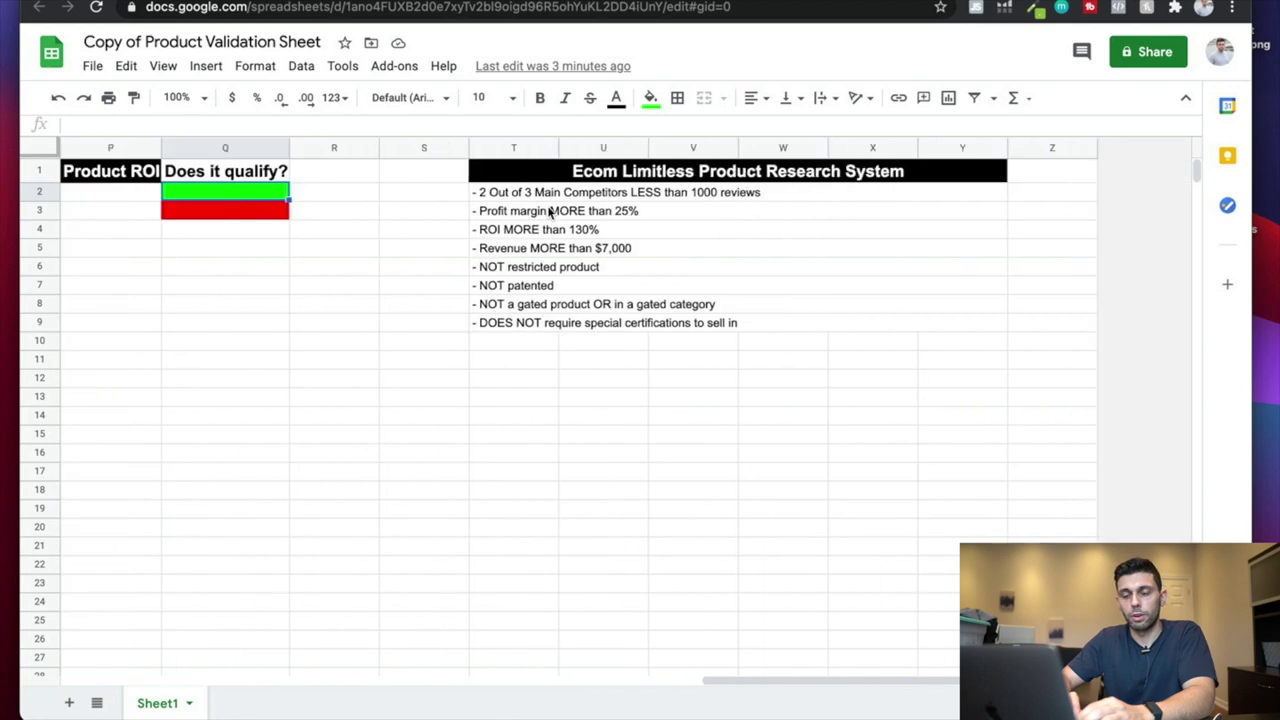
scroll(548, 212, "left", 15)
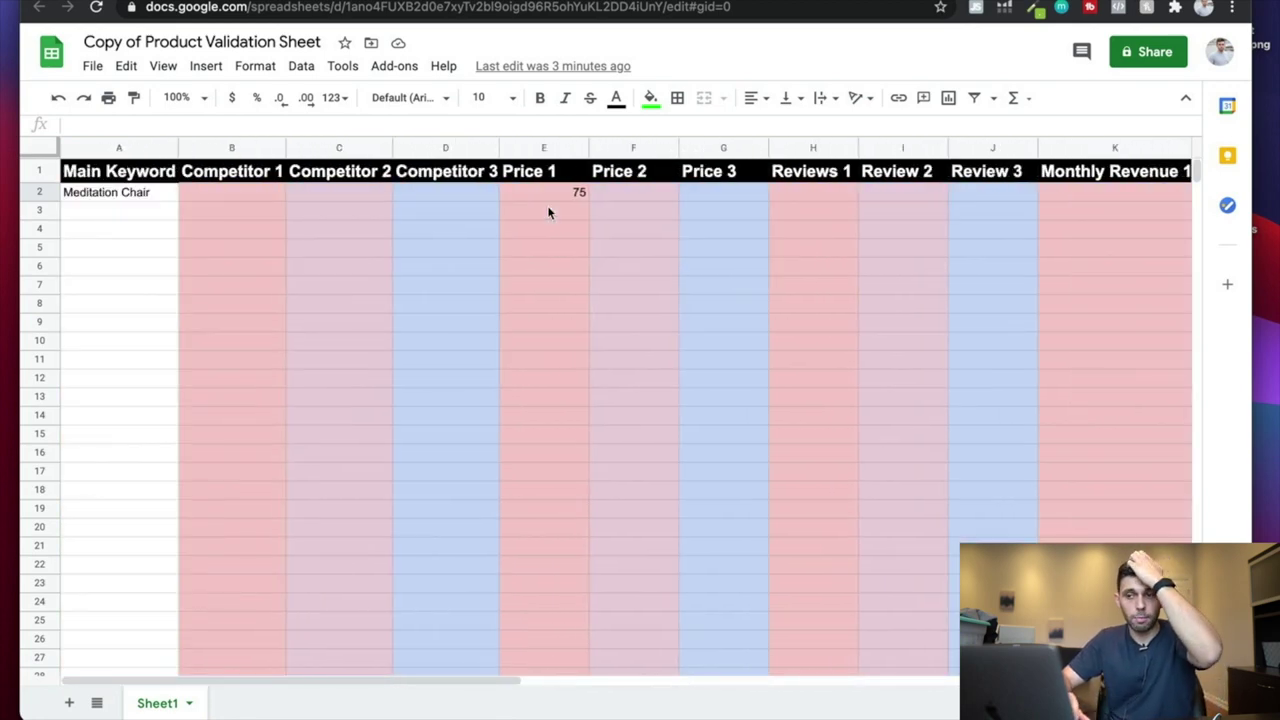
scroll(548, 212, "right", 10)
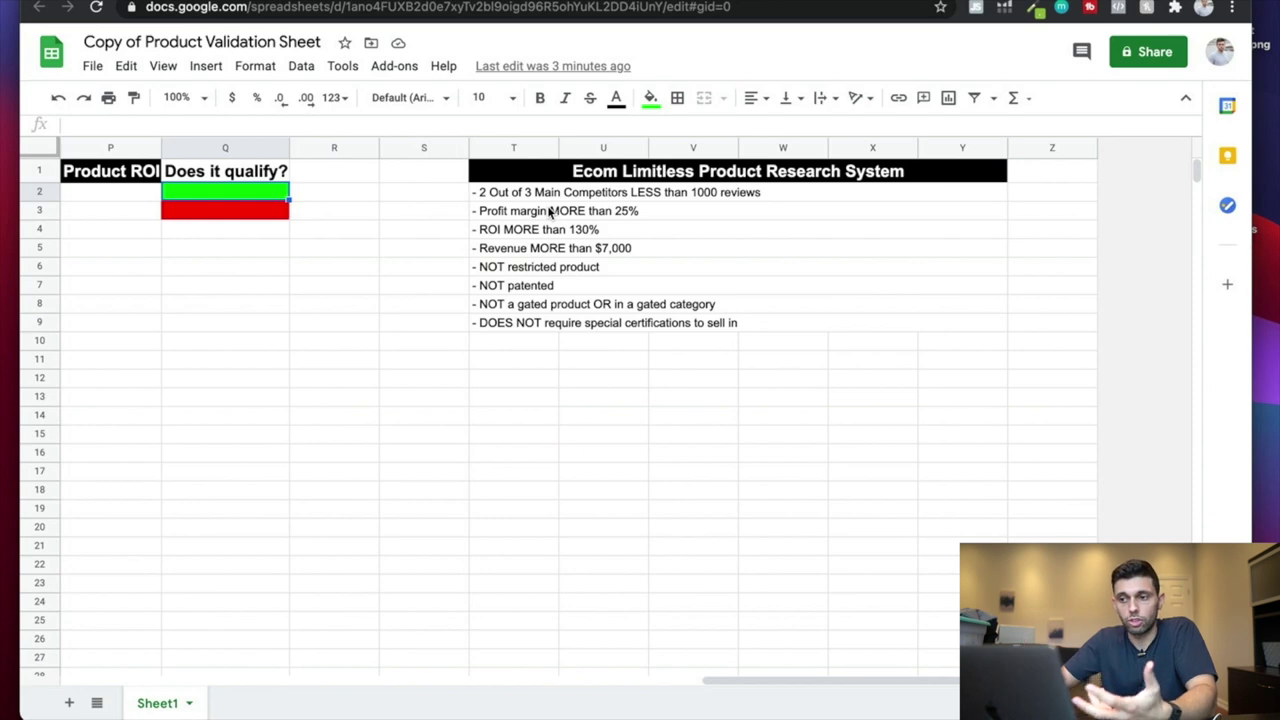
scroll(548, 212, "left", 15)
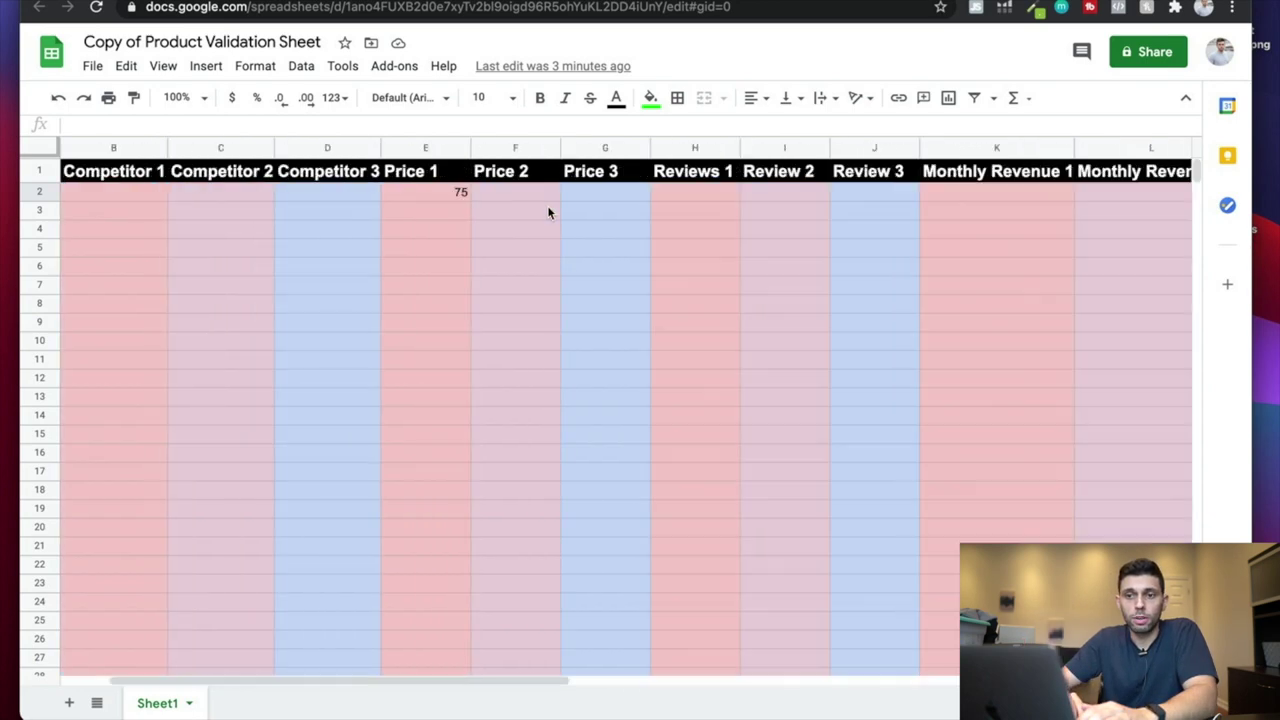
left_click(92, 66)
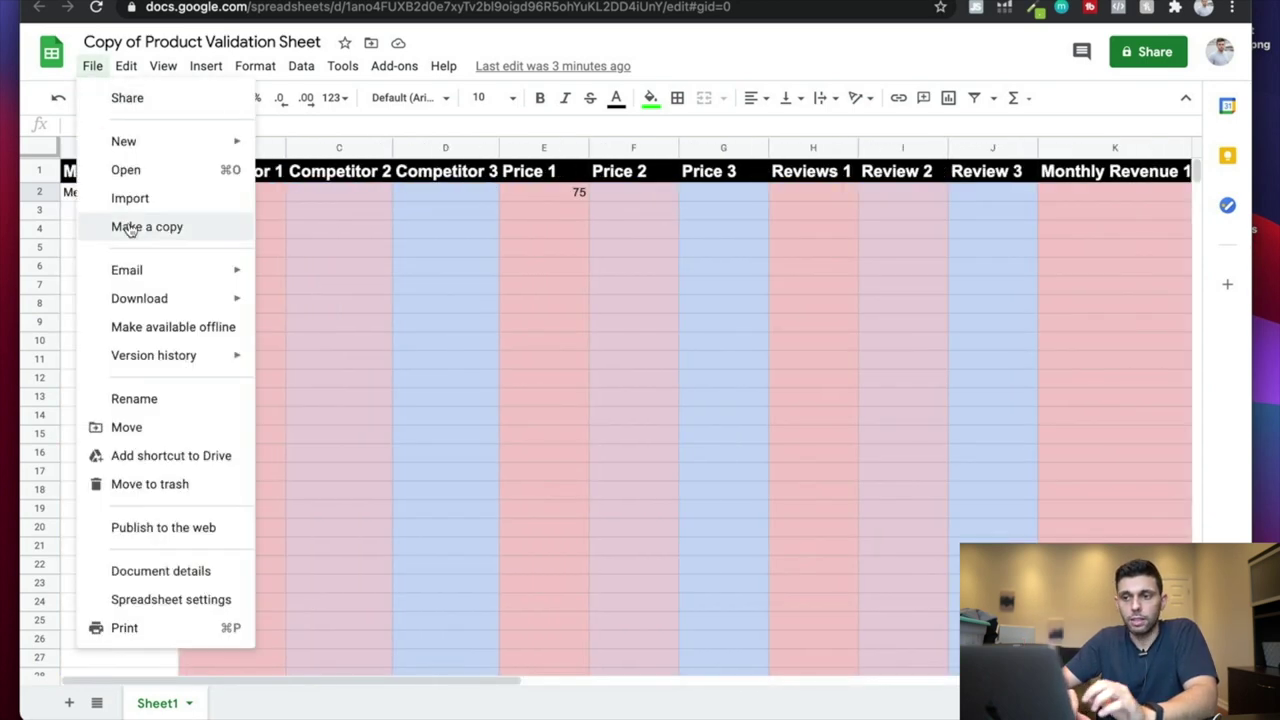
left_click(560, 243)
Review the full criteria list alongside the Product Cost, Product Profit and Product ROI columns
scroll(560, 243, "right", 15)
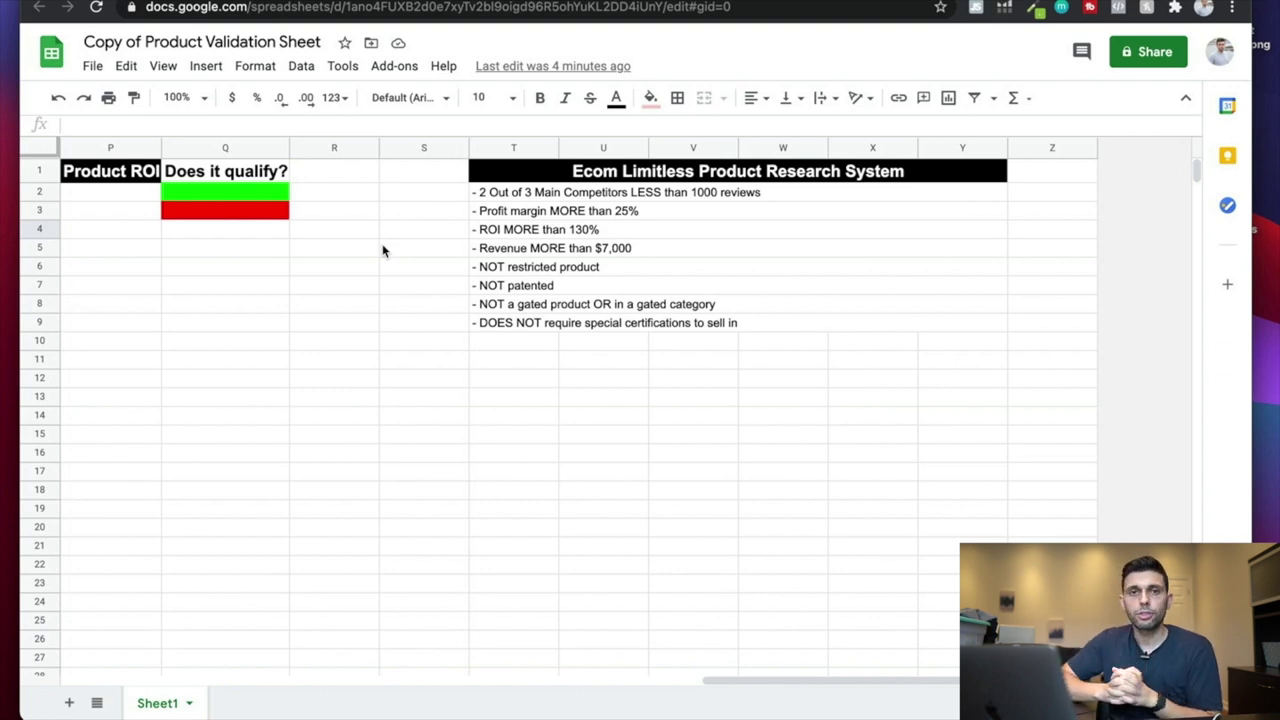
left_click_drag(631, 198, 631, 325)
left_click(552, 361)
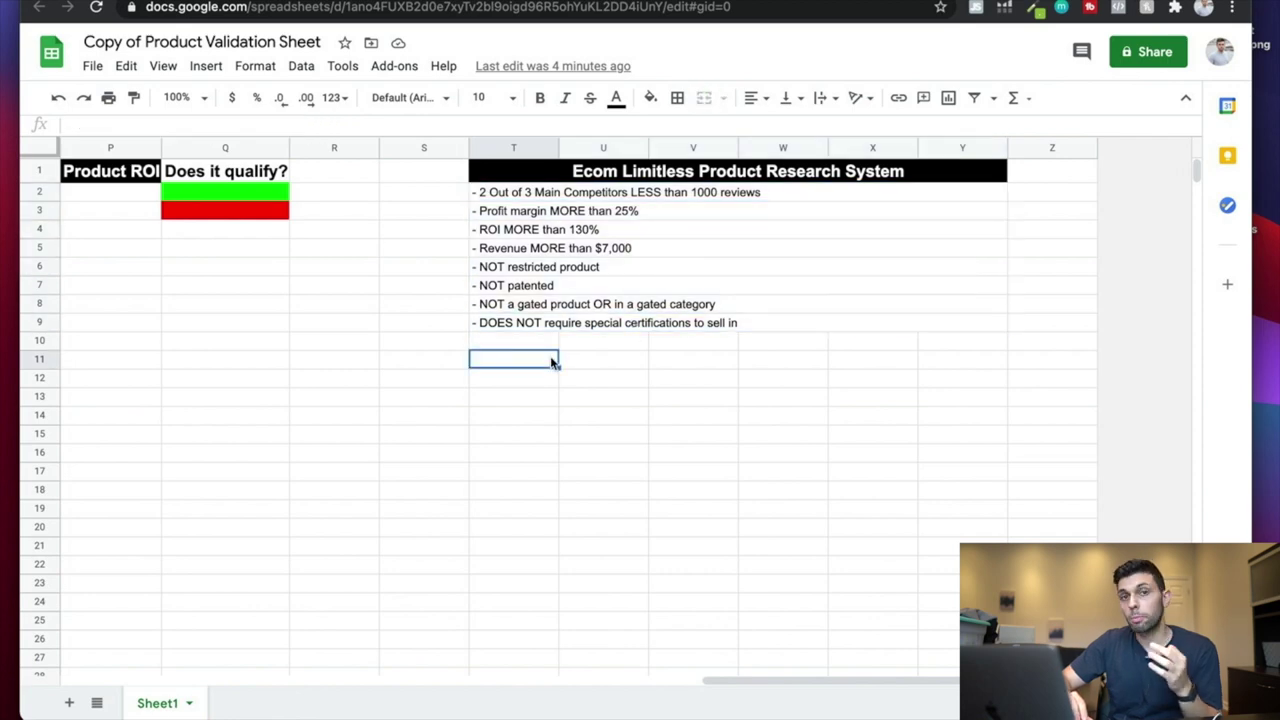
scroll(552, 361, "left", 5)
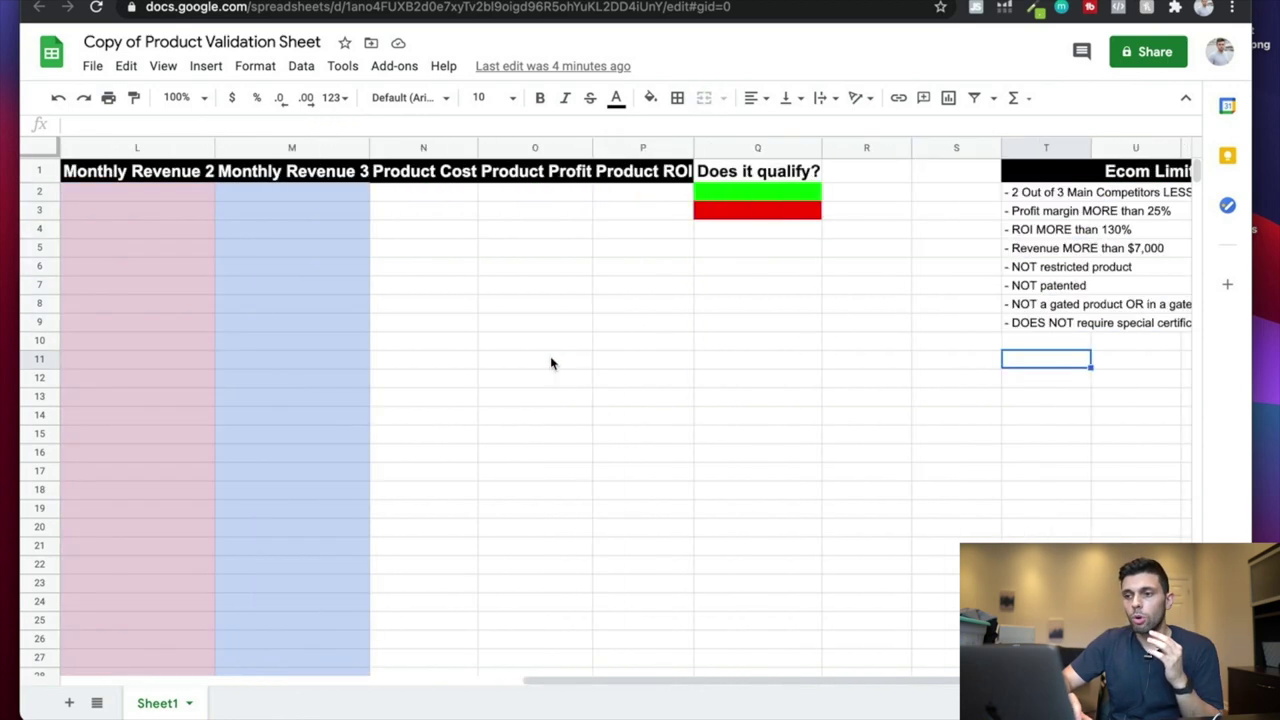
left_click(637, 212)
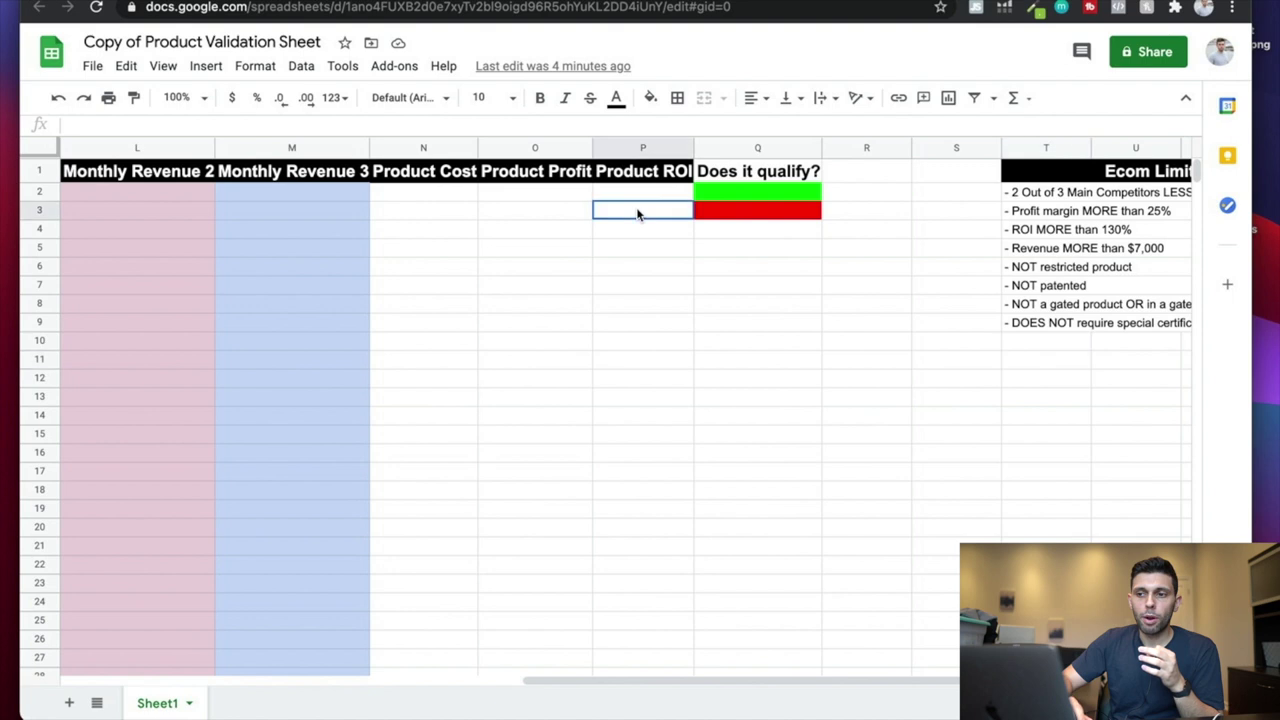
left_click(430, 194)
left_click(534, 194)
left_click(645, 200)
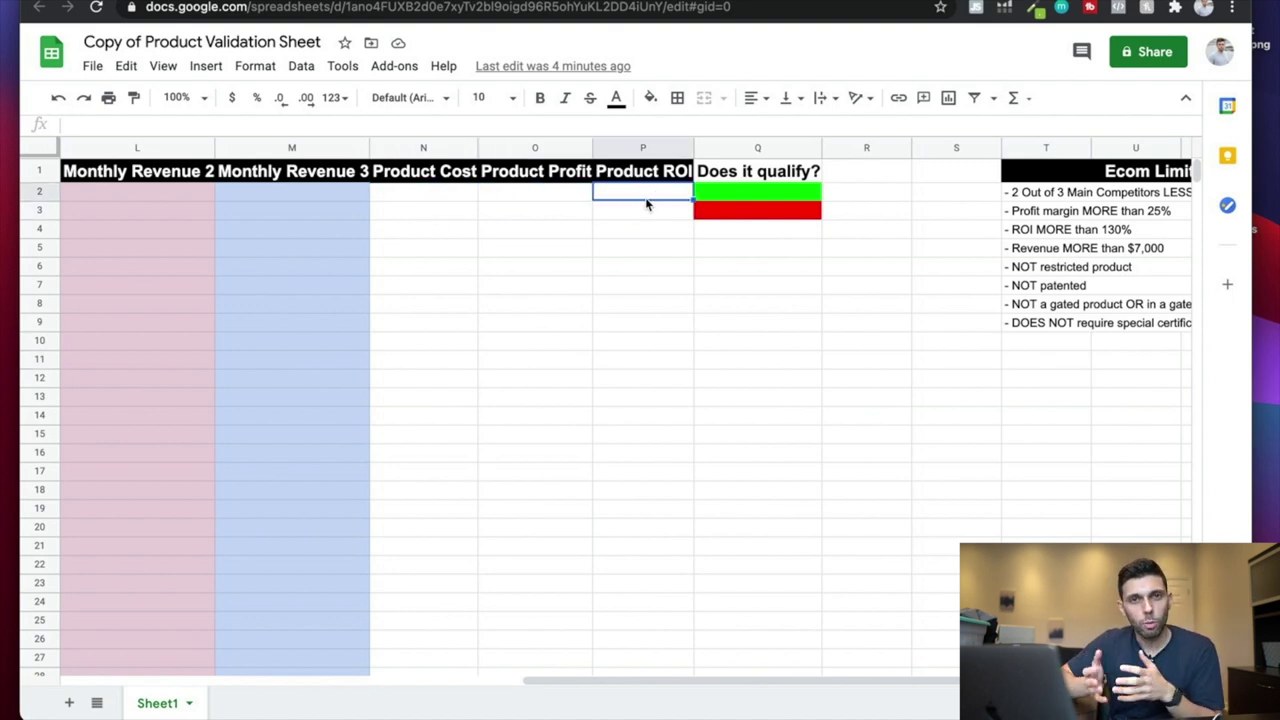
left_click_drag(1118, 192, 1068, 336)
left_click(1068, 336)
left_click(837, 365)
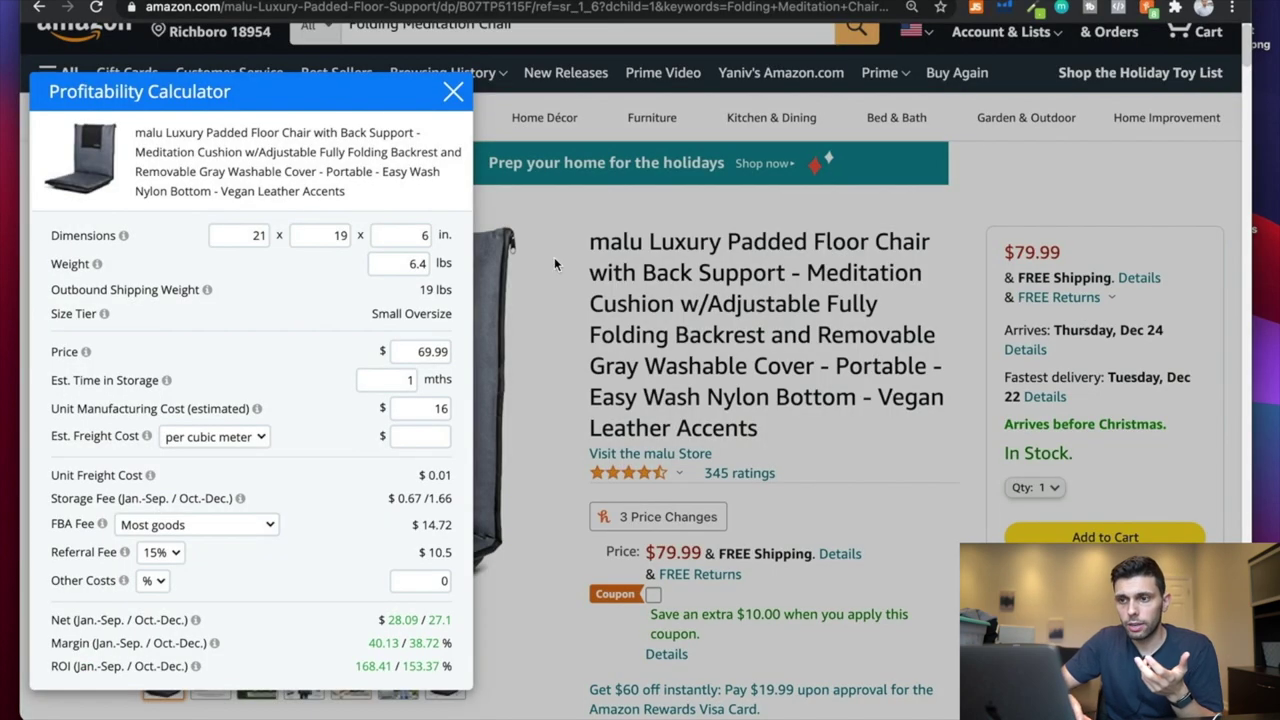
Close the Profitability Calculator on the malu chair's Amazon page and go to the chair's customer reviews
left_click(453, 91)
scroll(744, 384, "down", 3)
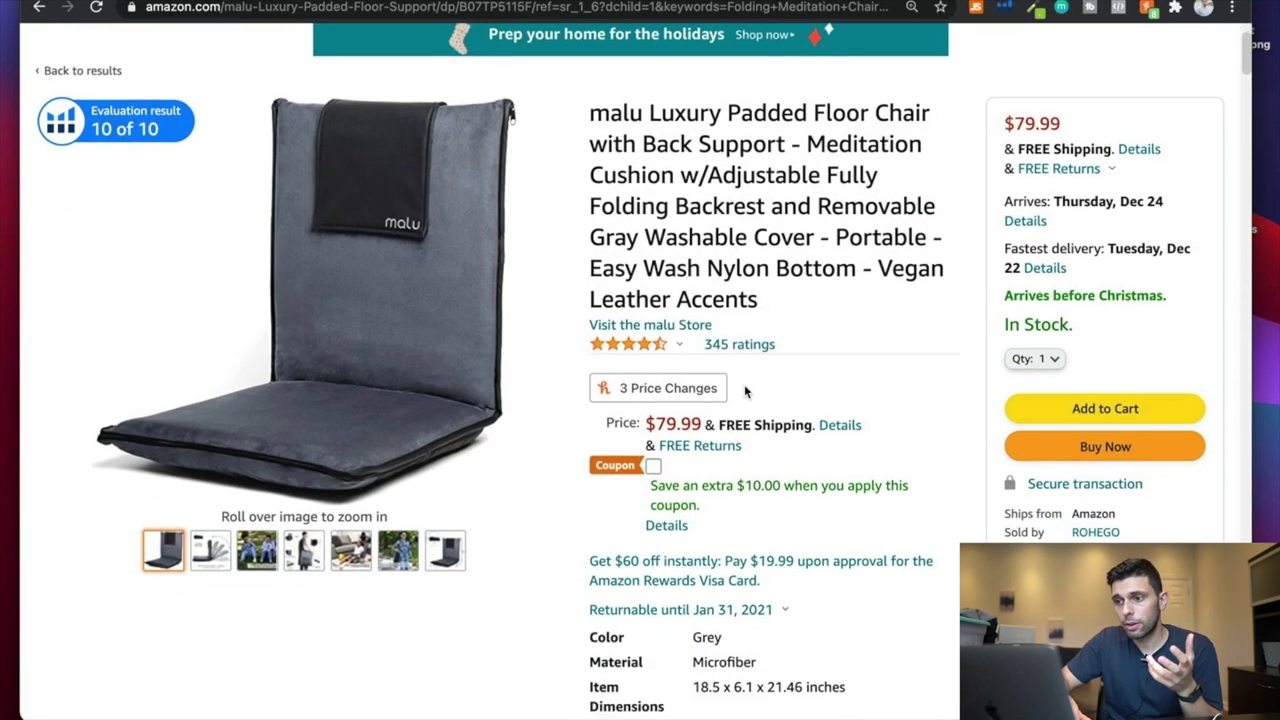
left_click(739, 346)
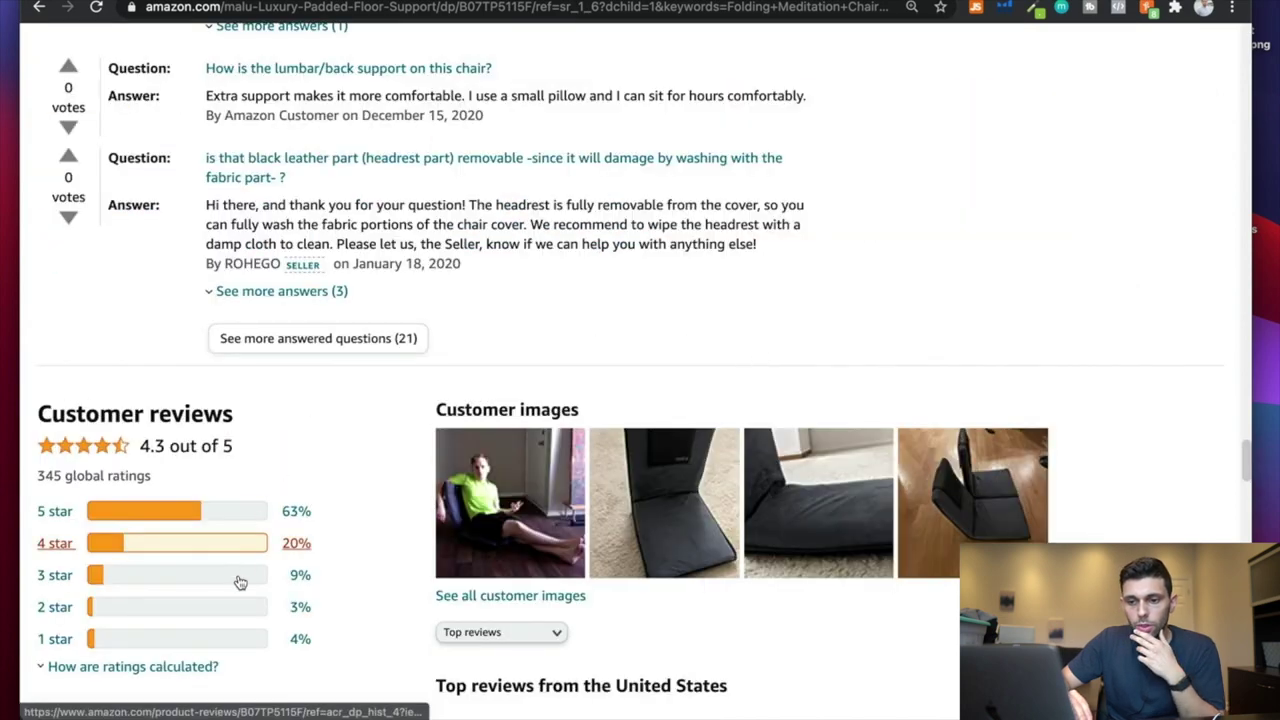
Filter the malu chair's customer reviews to one star and read the complaint about the frame and padding
left_click(225, 648)
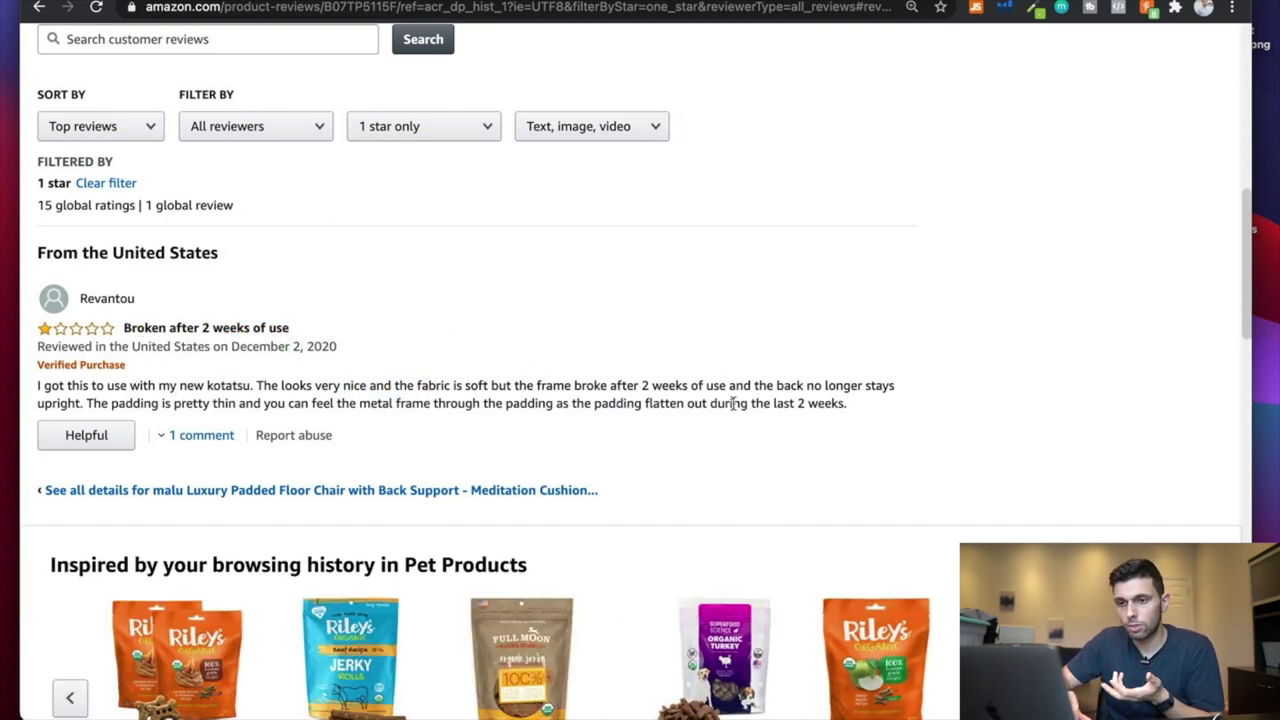
scroll(562, 399, "up", 2)
scroll(562, 399, "up", 10)
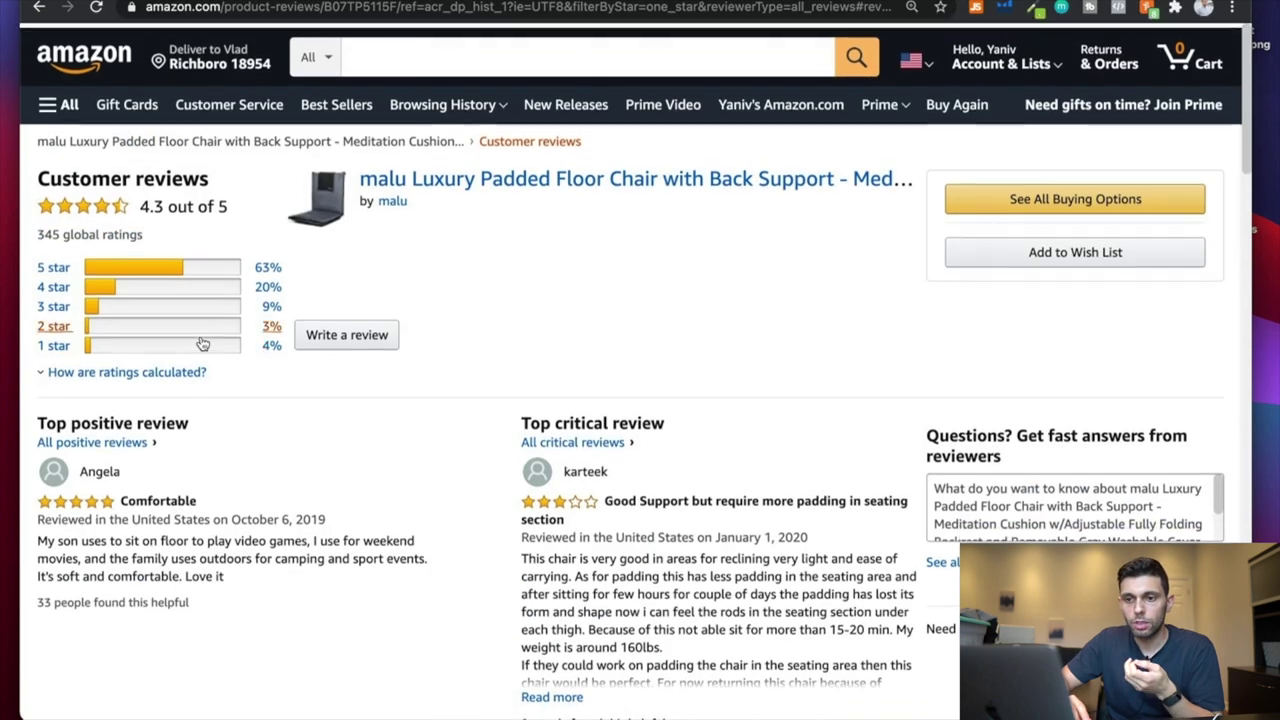
Filter the malu chair's reviews to two stars and examine the complaint about thin foam and discomfort
left_click(207, 318)
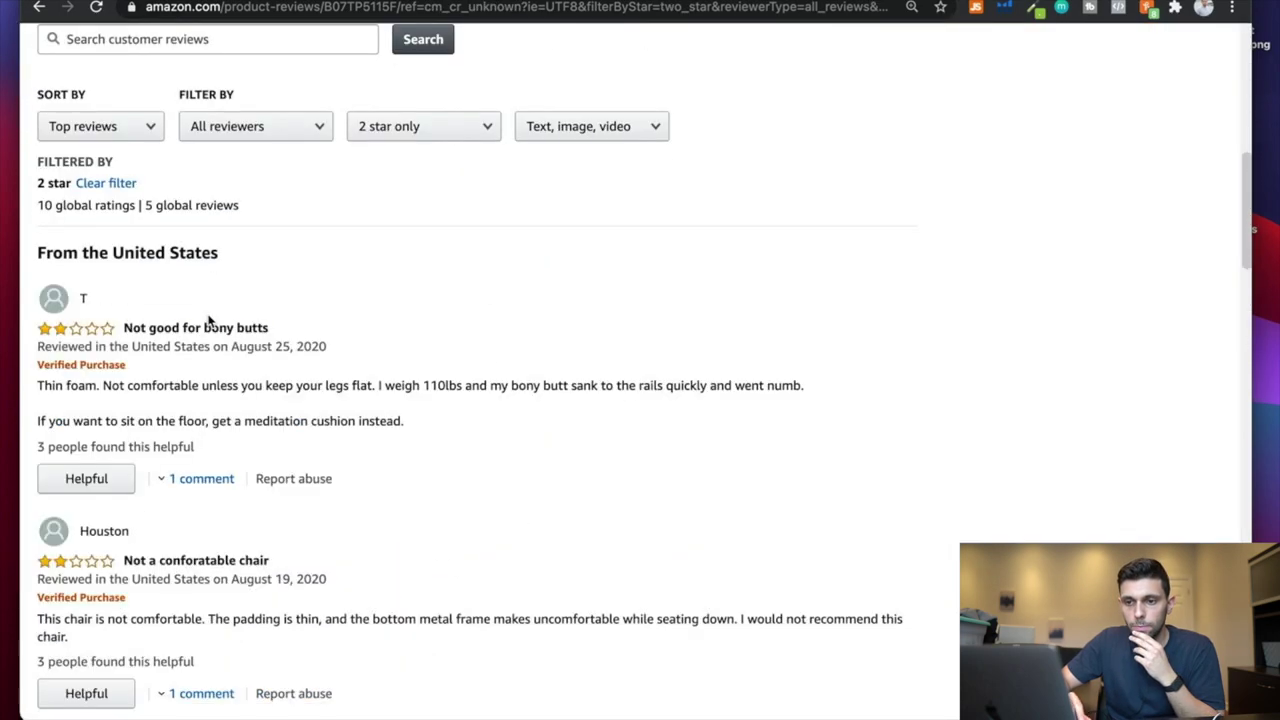
scroll(234, 382, "down", 1)
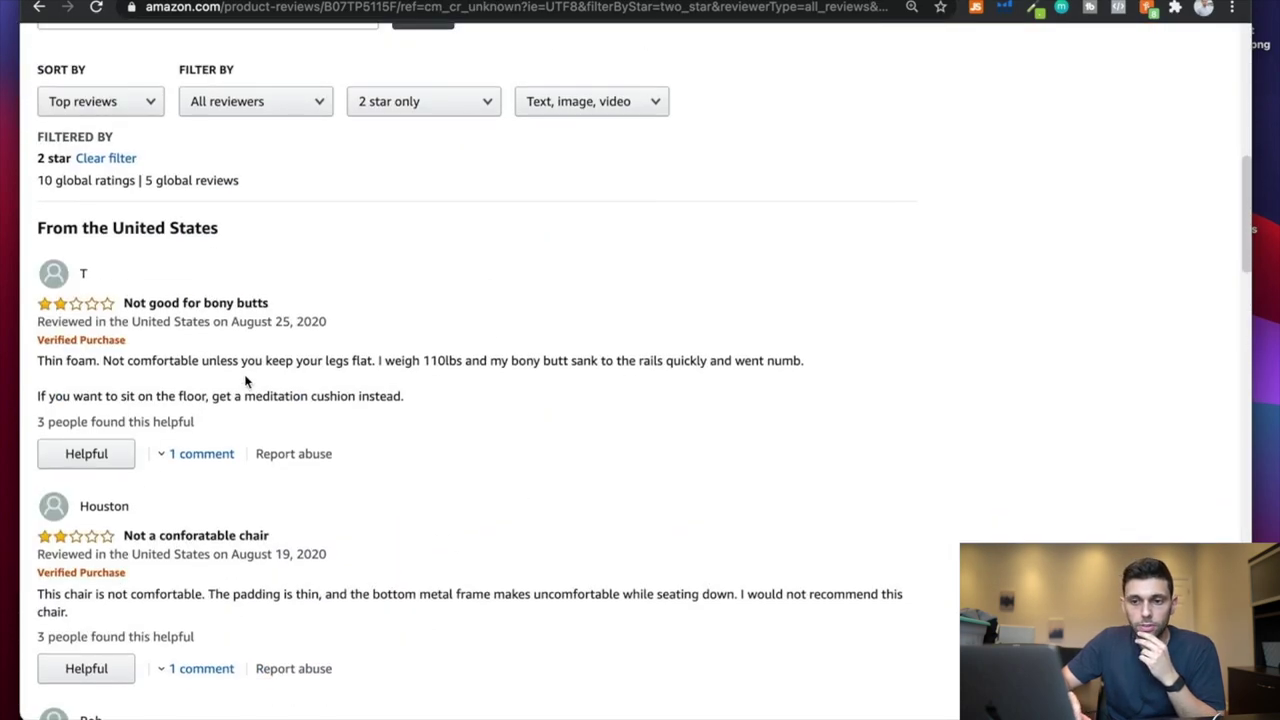
left_click_drag(130, 360, 388, 360)
left_click(394, 363)
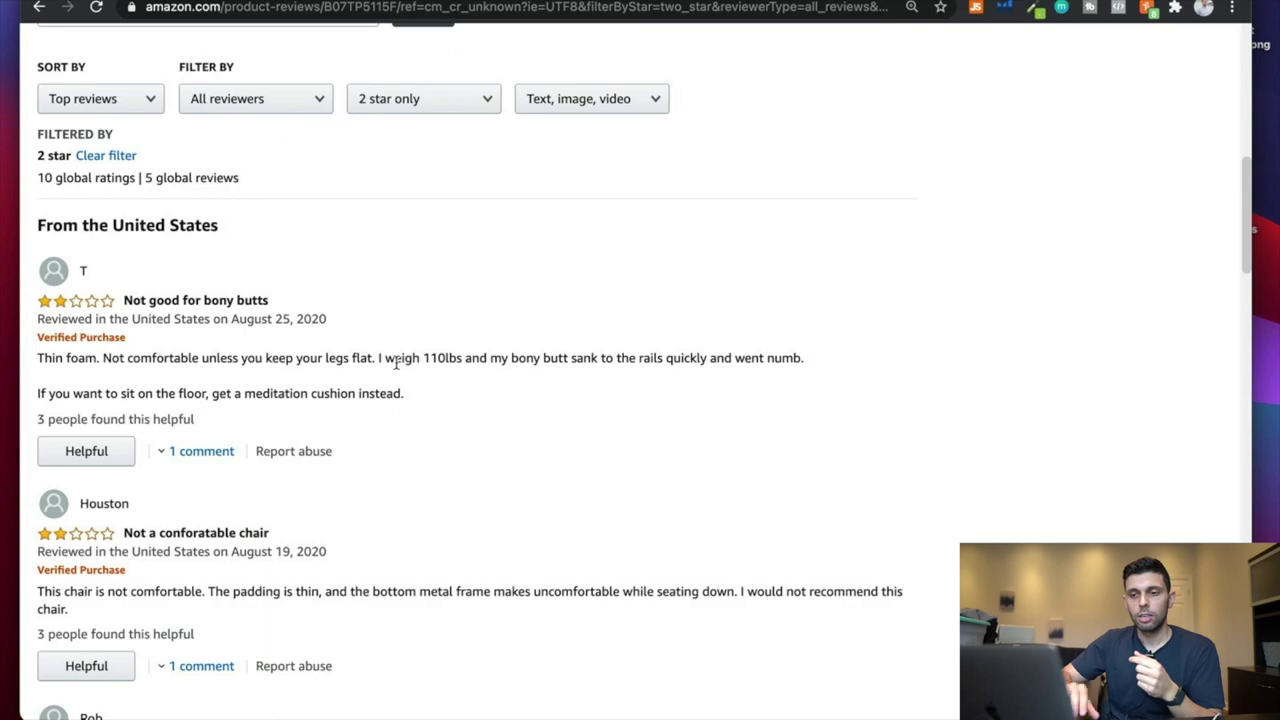
Read through the rest of the malu chair's two-star reviews, examining what buyers say about comfort, durability and reclining
scroll(395, 363, "up", 15)
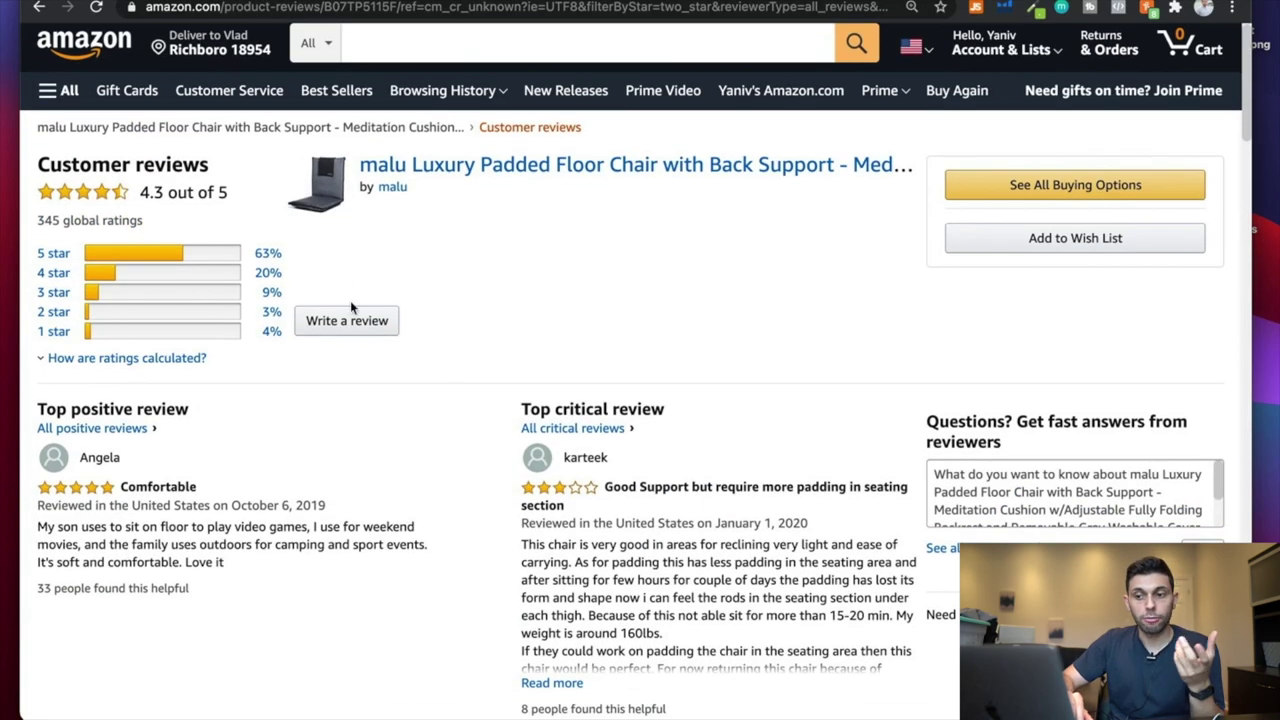
scroll(352, 321, "down", 6)
scroll(352, 321, "down", 6)
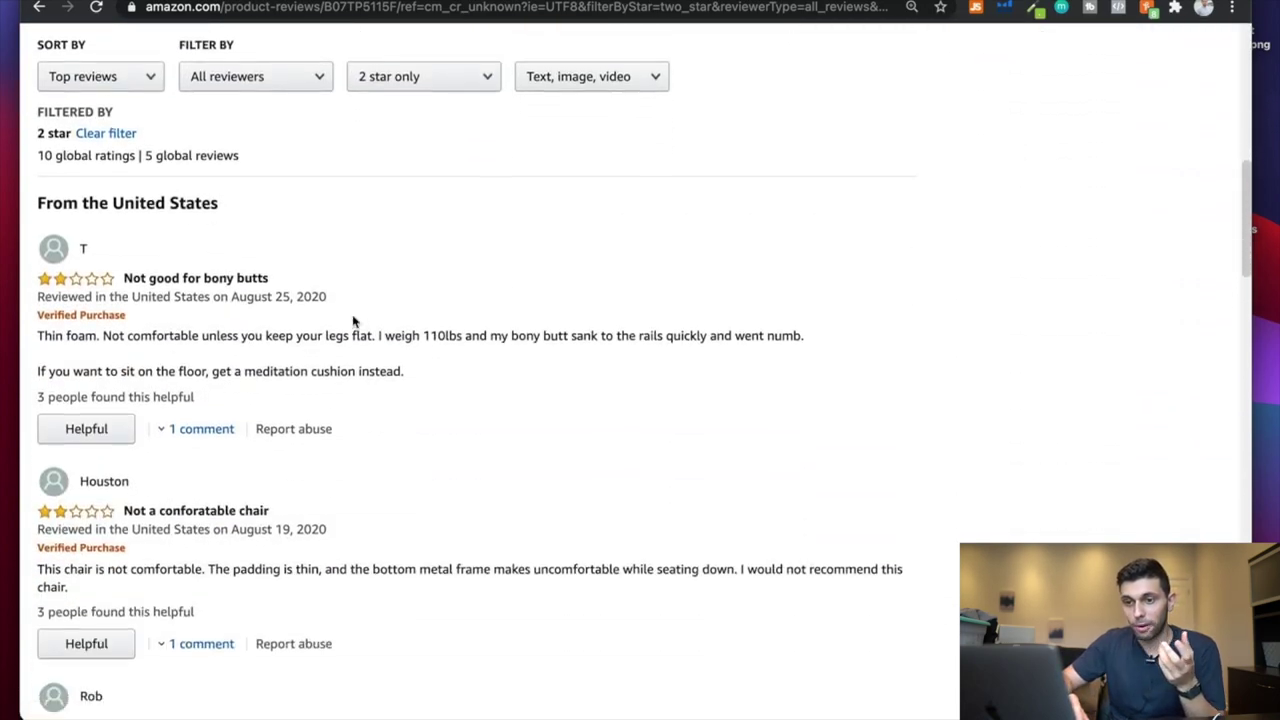
scroll(340, 371, "down", 1)
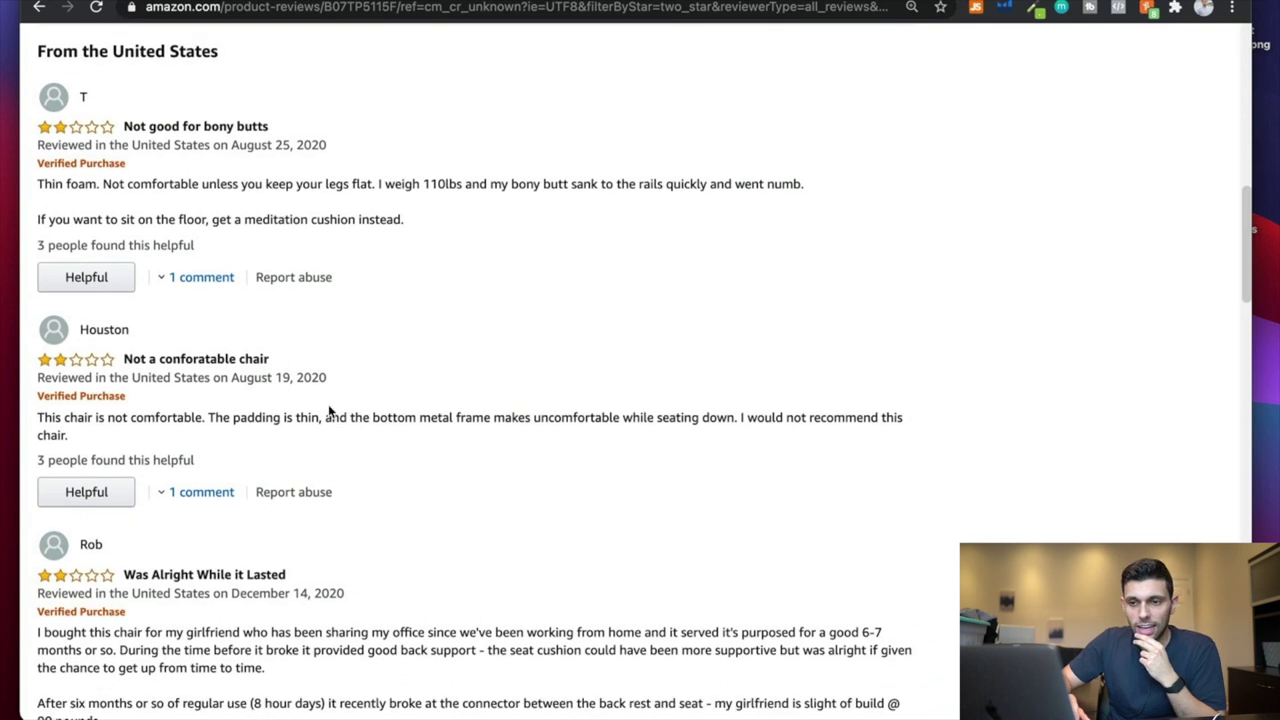
scroll(303, 450, "down", 2)
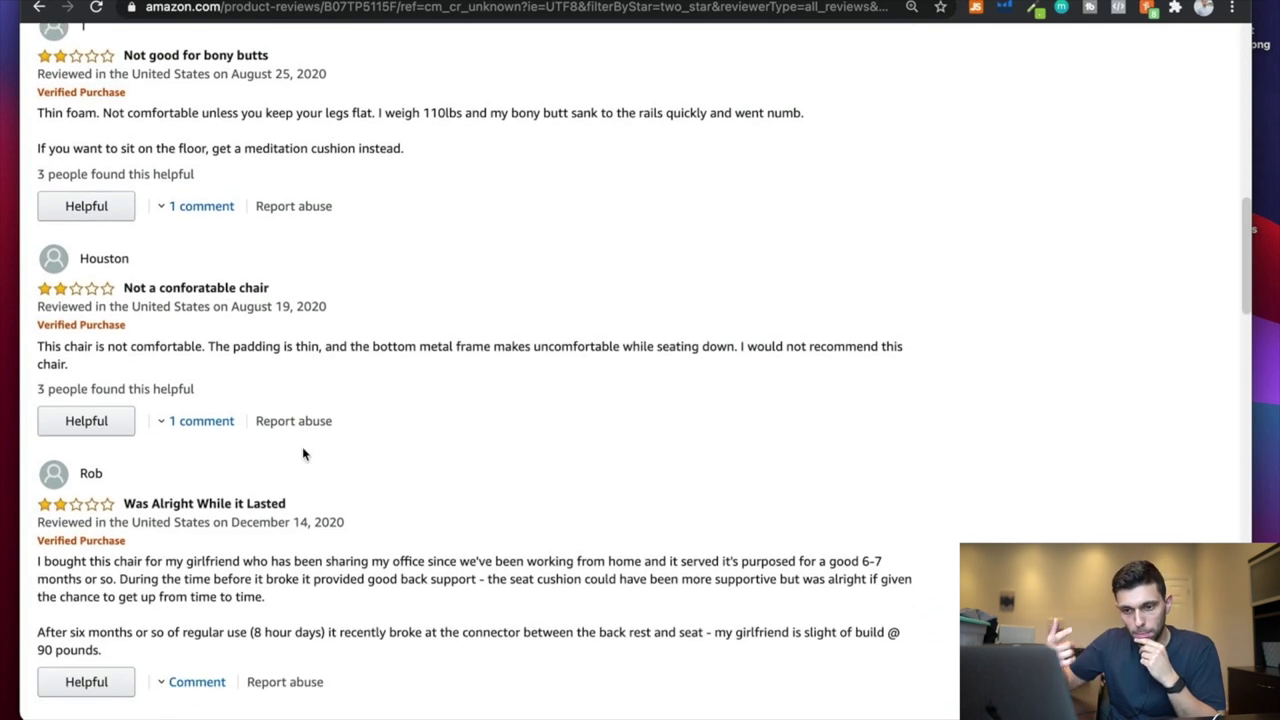
scroll(303, 453, "down", 4)
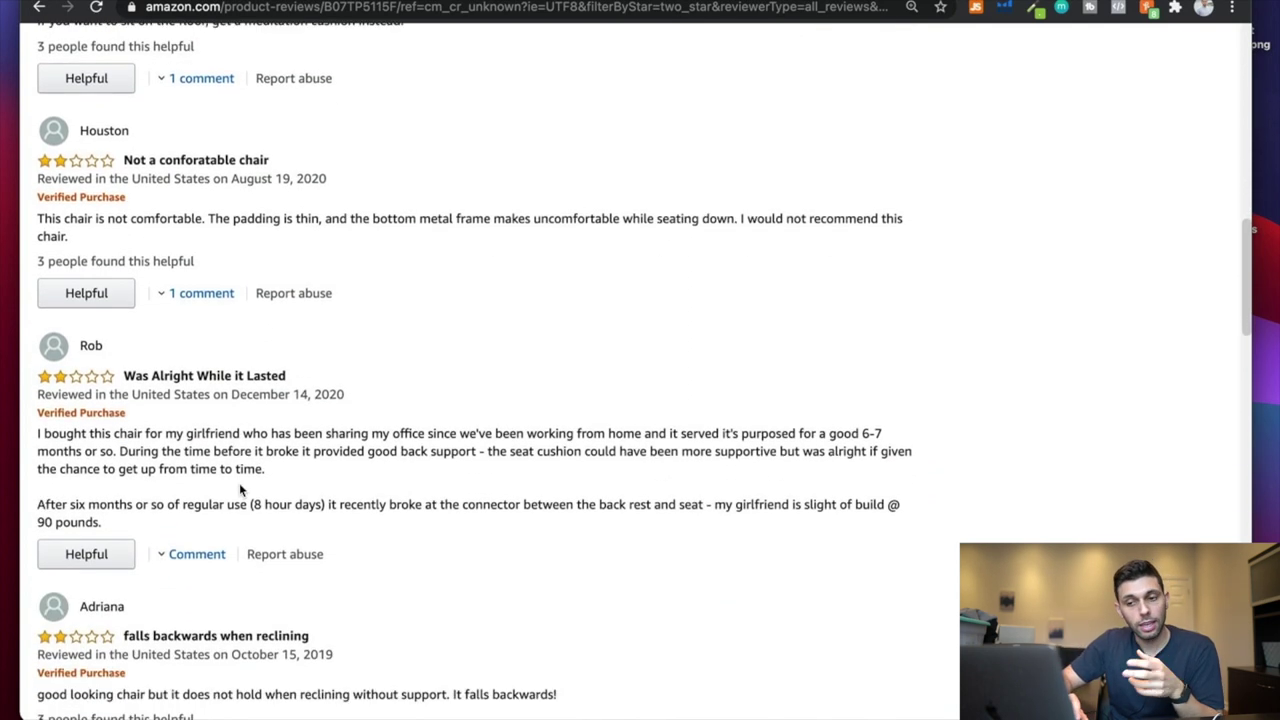
scroll(213, 451, "down", 8)
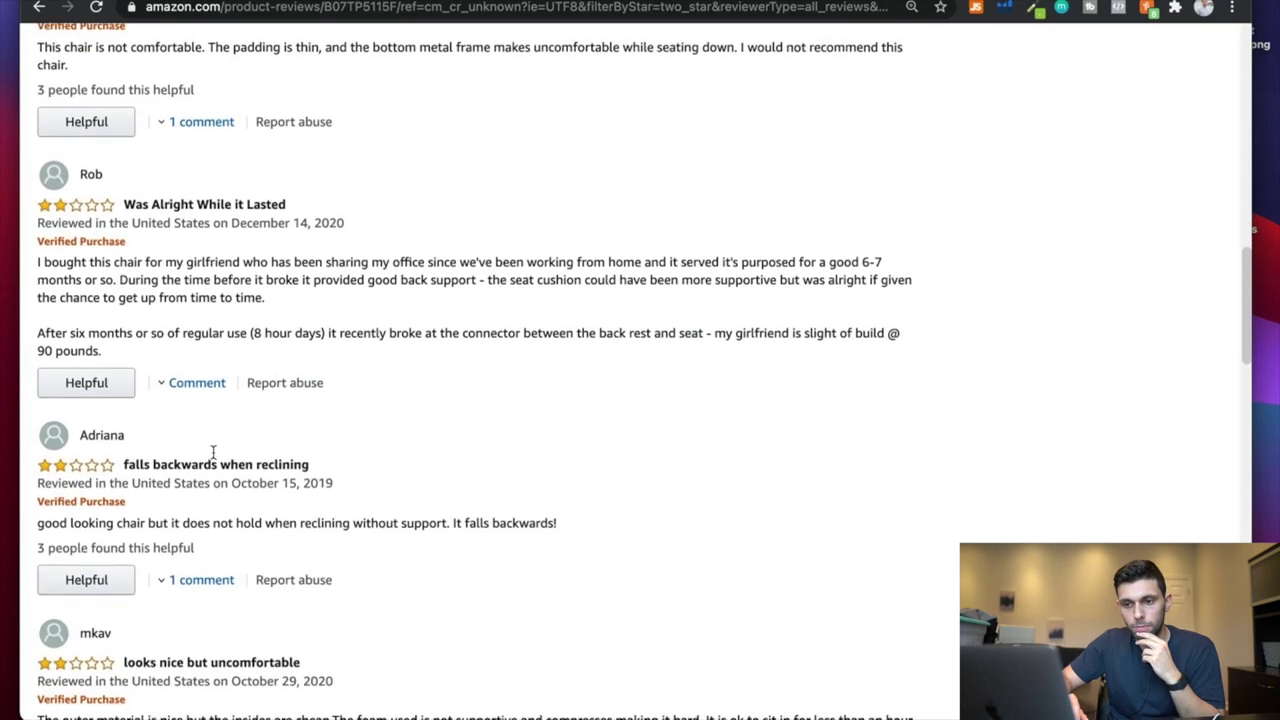
scroll(266, 518, "down", 6)
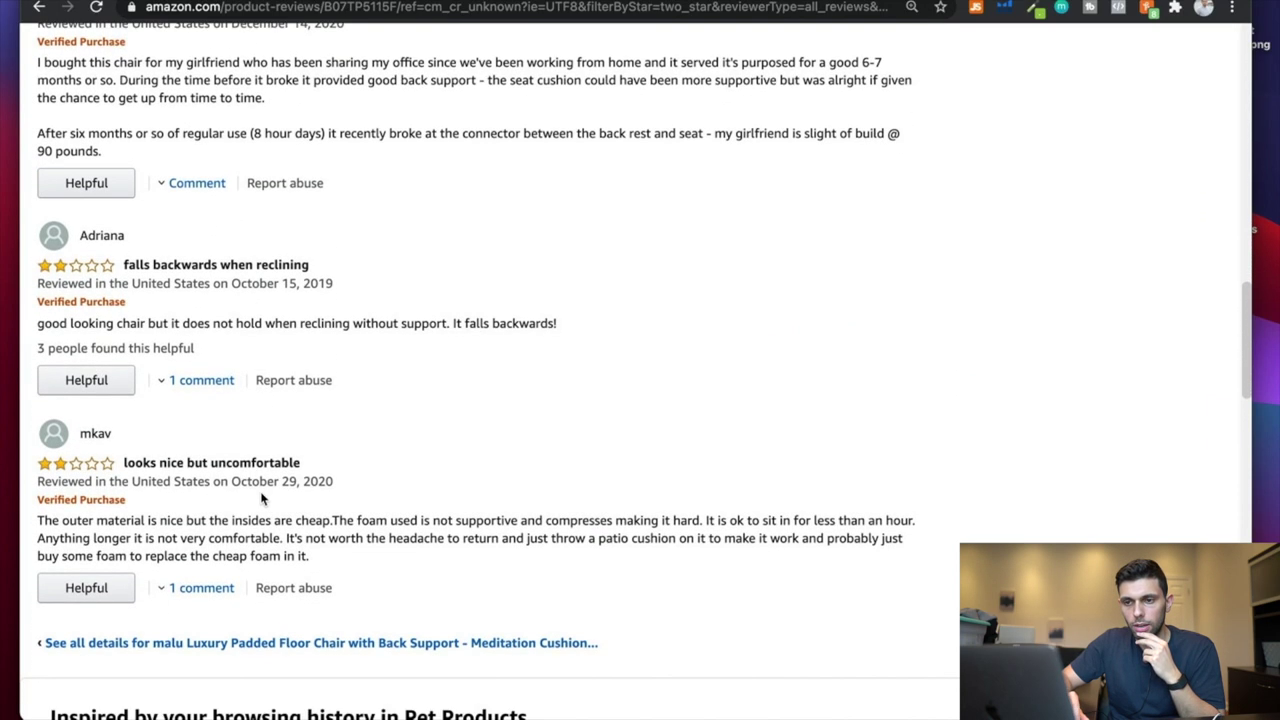
Filter the malu chair's reviews to three stars and read the first one, about padding in the seating section
scroll(262, 491, "up", 20)
scroll(260, 455, "up", 15)
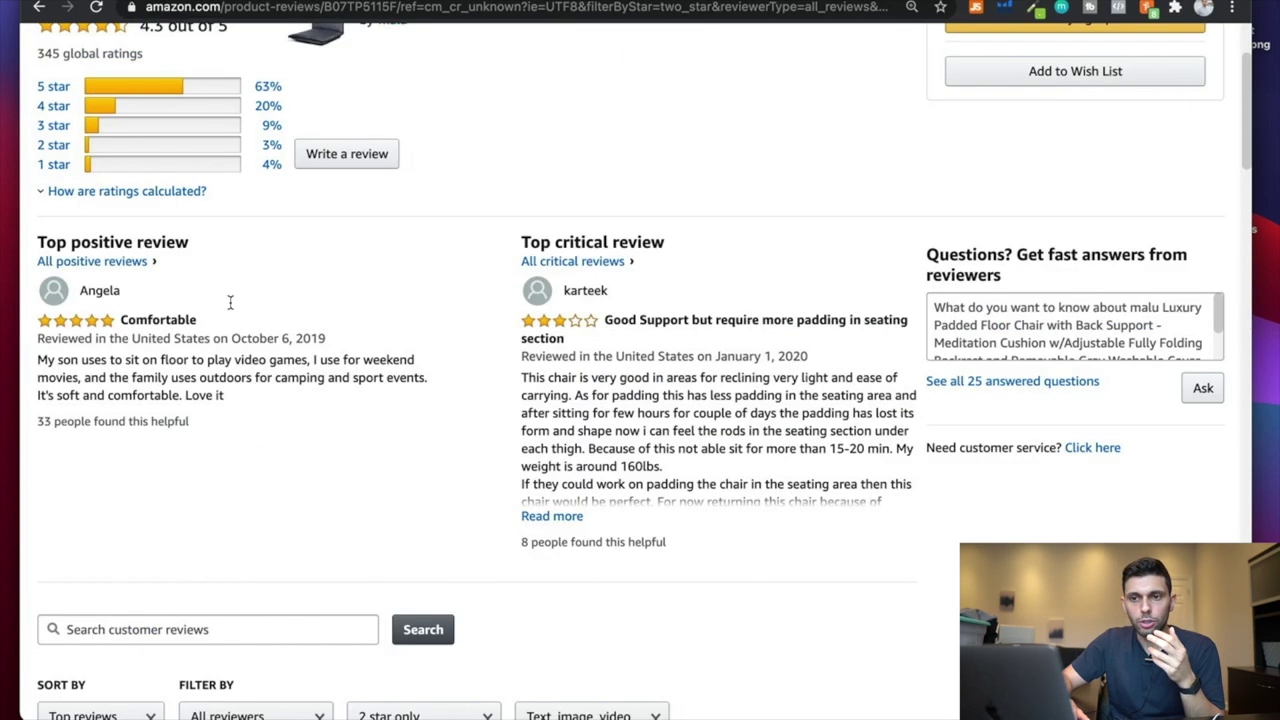
left_click(203, 126)
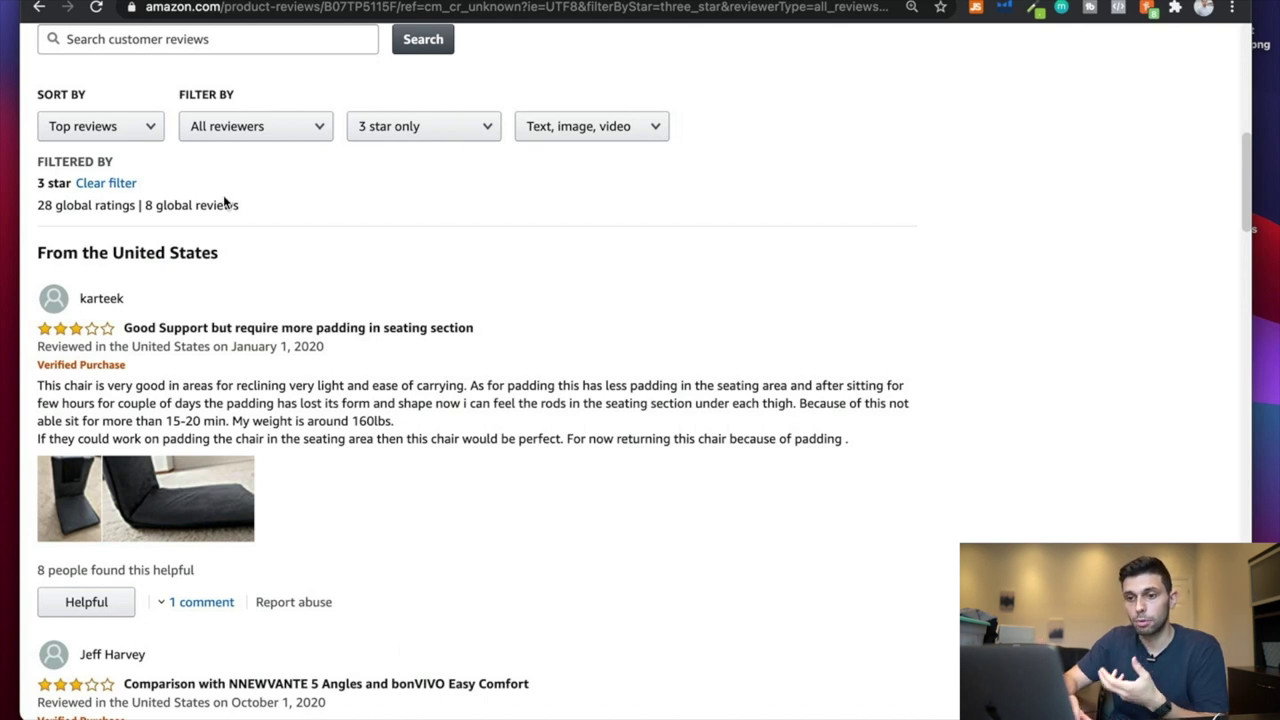
scroll(228, 400, "up", 1)
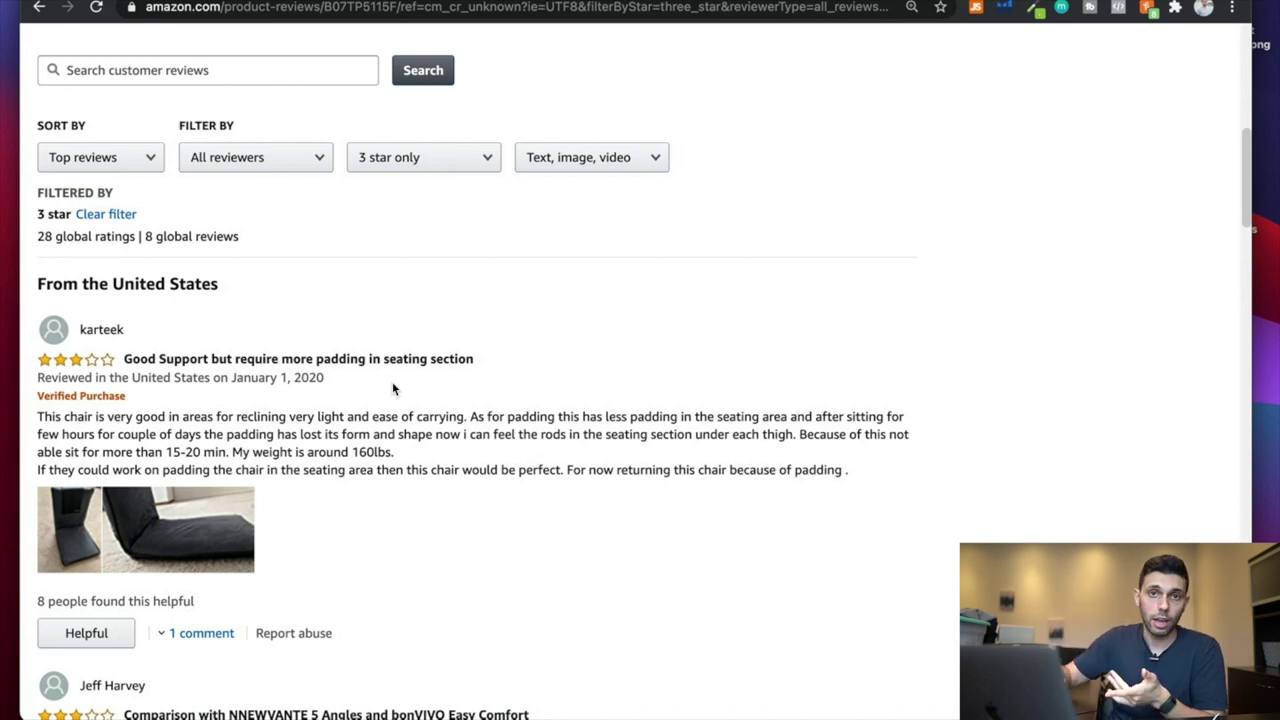
scroll(393, 389, "up", 10)
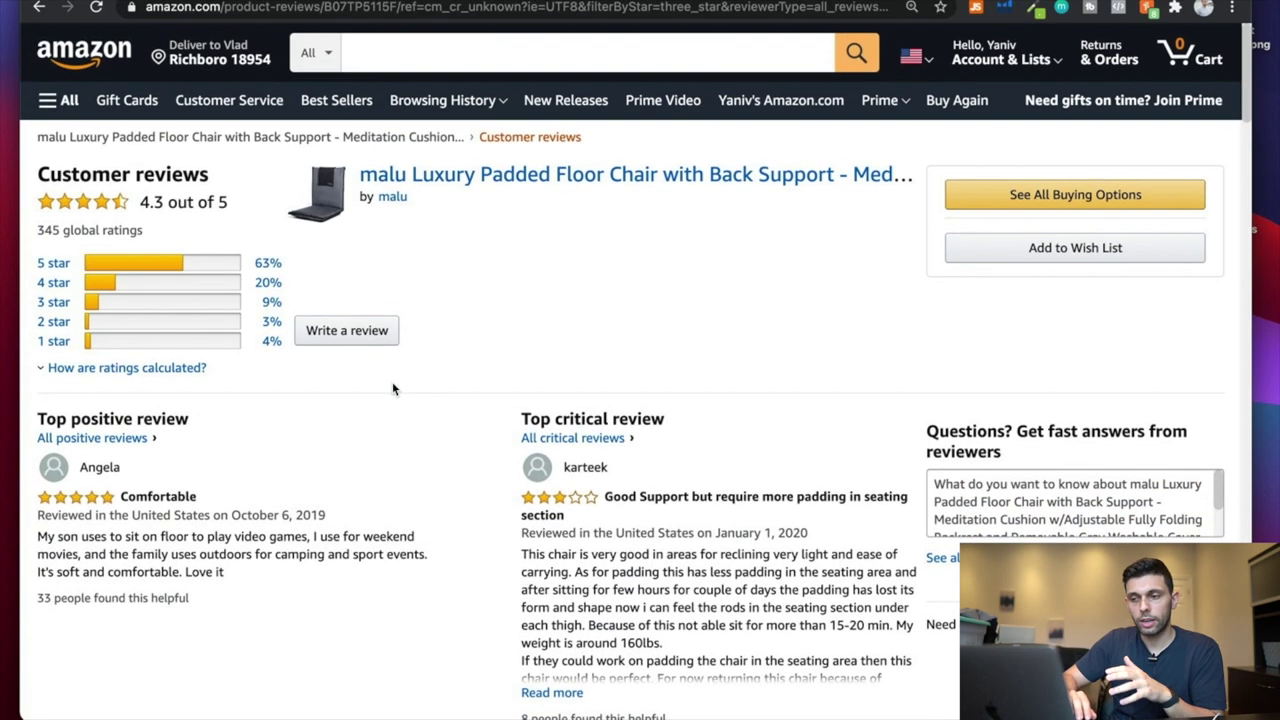